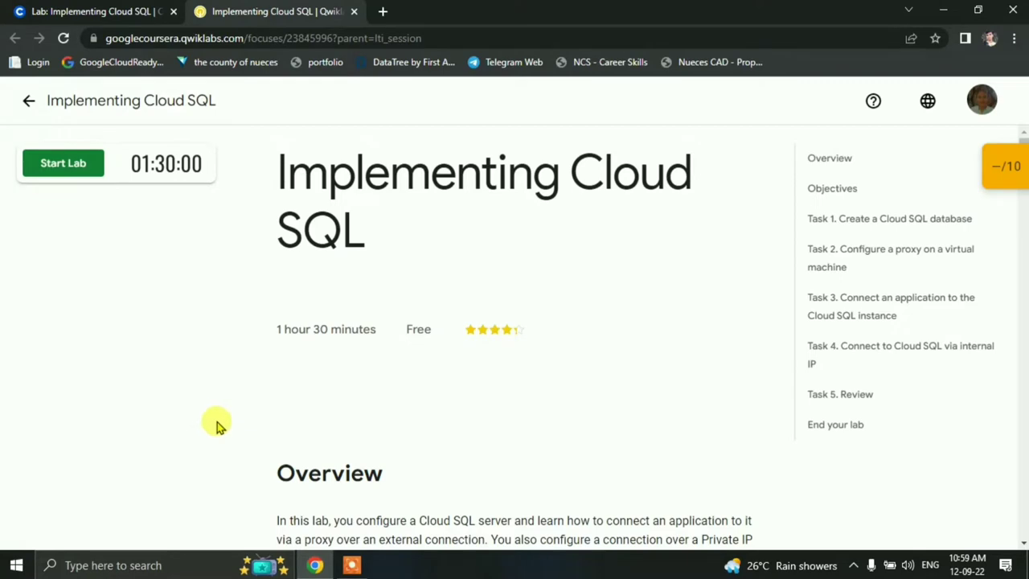
Step: Start the Implementing Cloud SQL lab and pass the robot check by selecting the traffic light squares
left_click(61, 164)
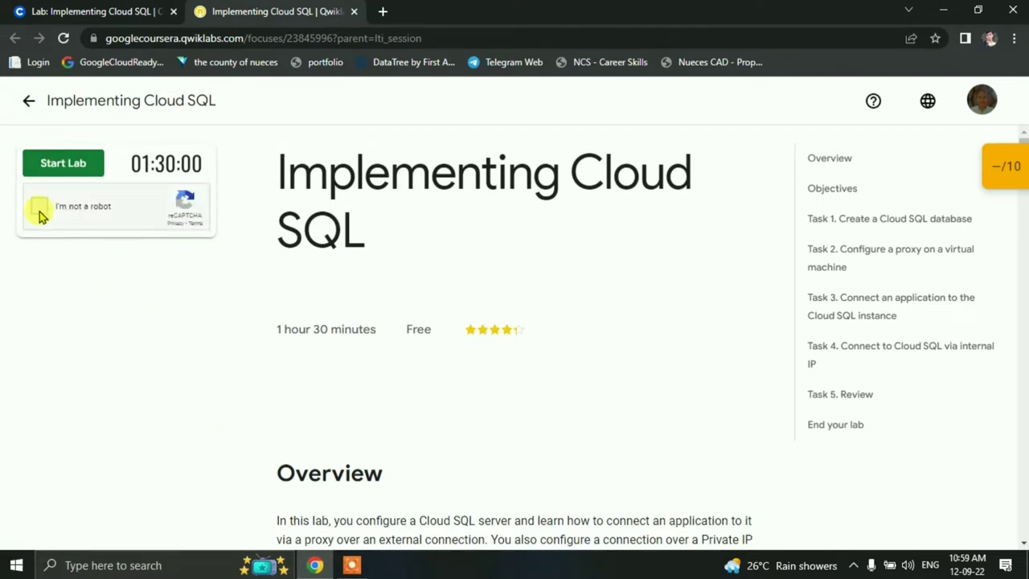
left_click(45, 215)
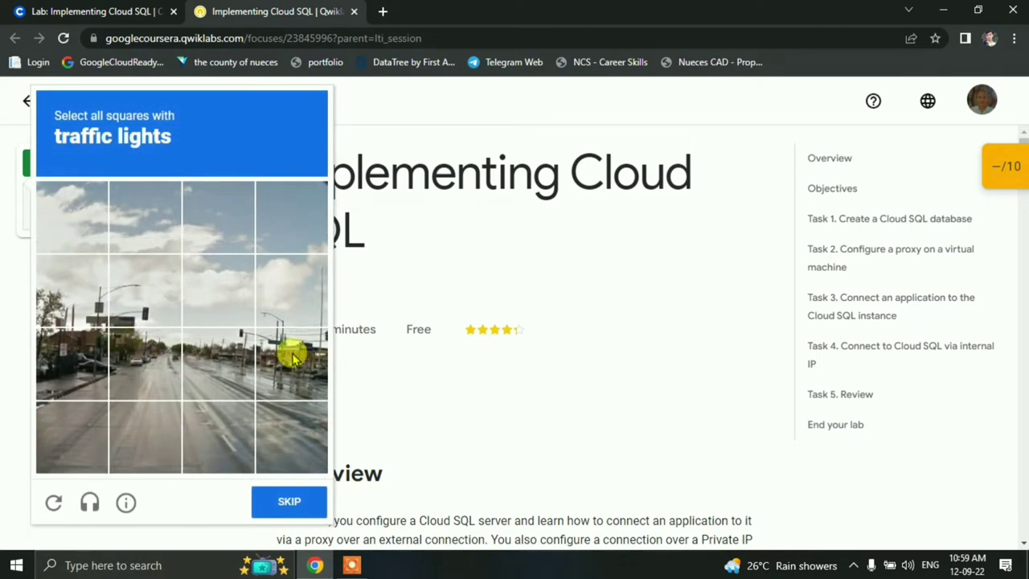
left_click(241, 351)
left_click(306, 356)
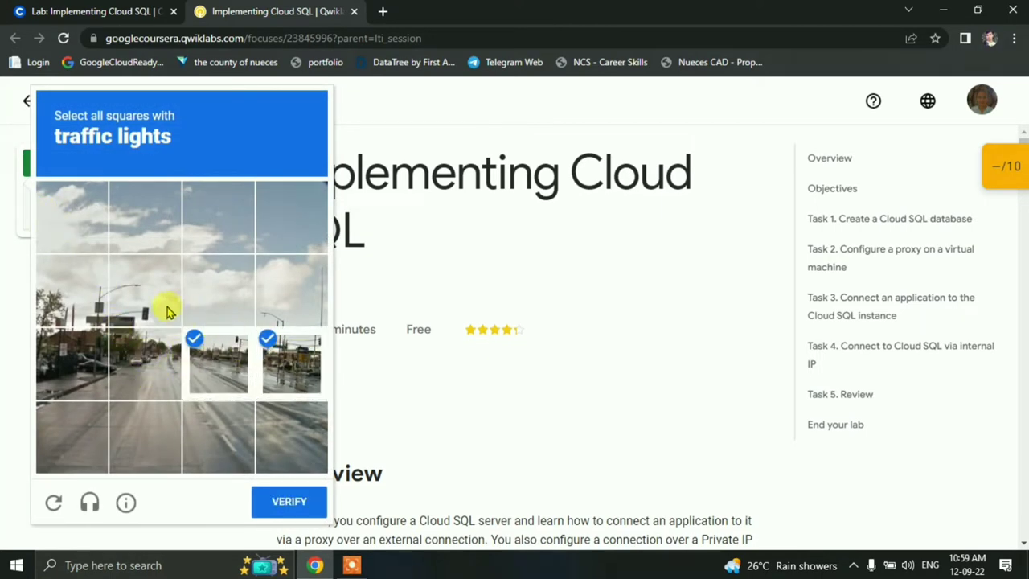
left_click(167, 307)
left_click(287, 499)
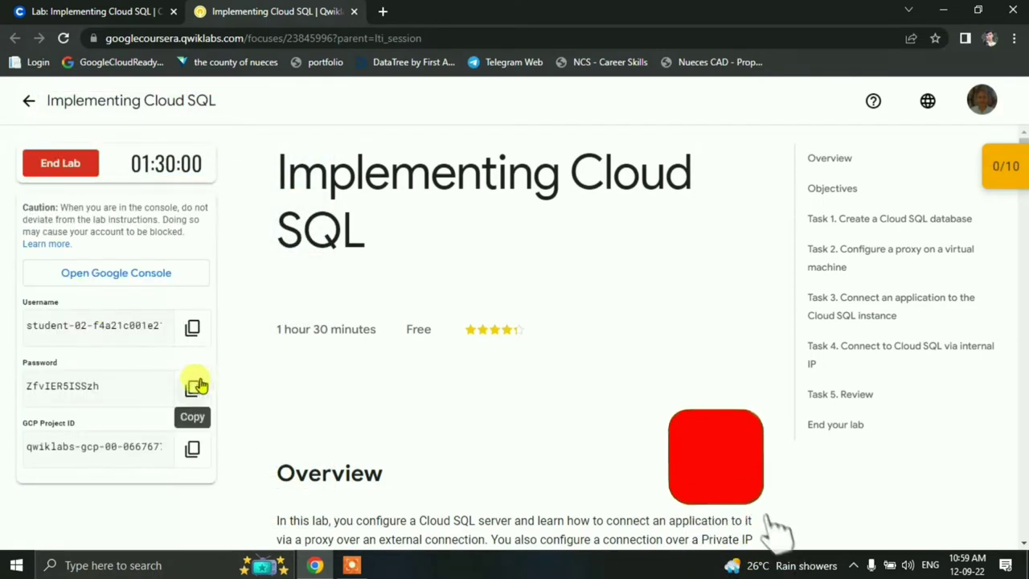
Step: Copy the lab password, open the Google Console in an incognito window and submit the lab username at sign-in
left_click(192, 388)
right_click(115, 274)
left_click(177, 320)
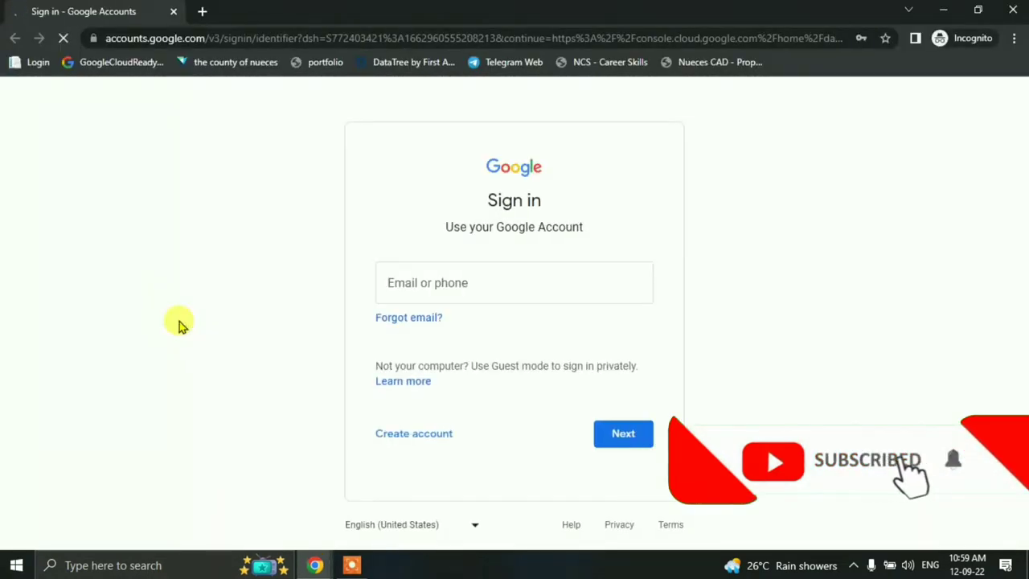
key("ctrl+v")
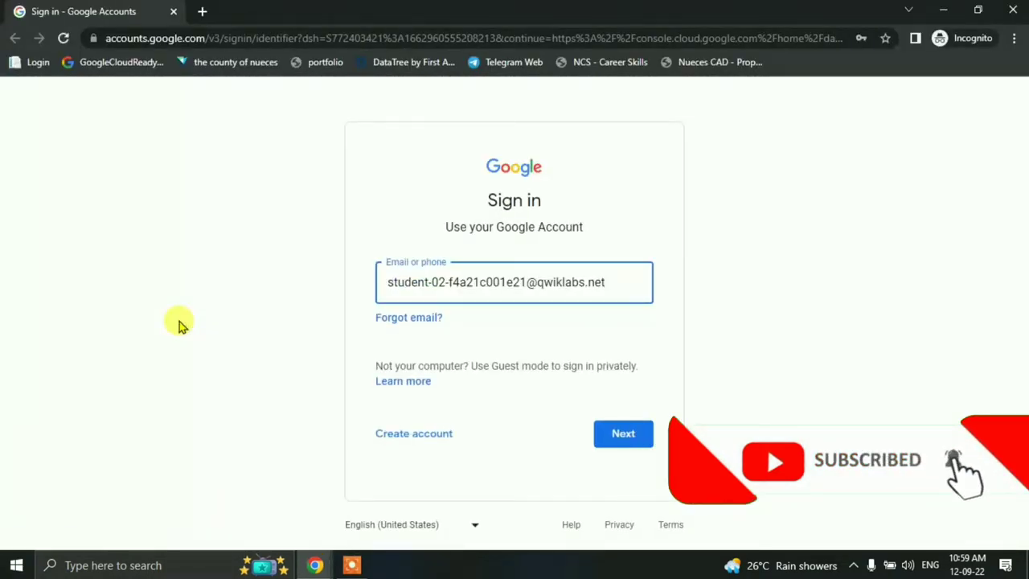
key("Return")
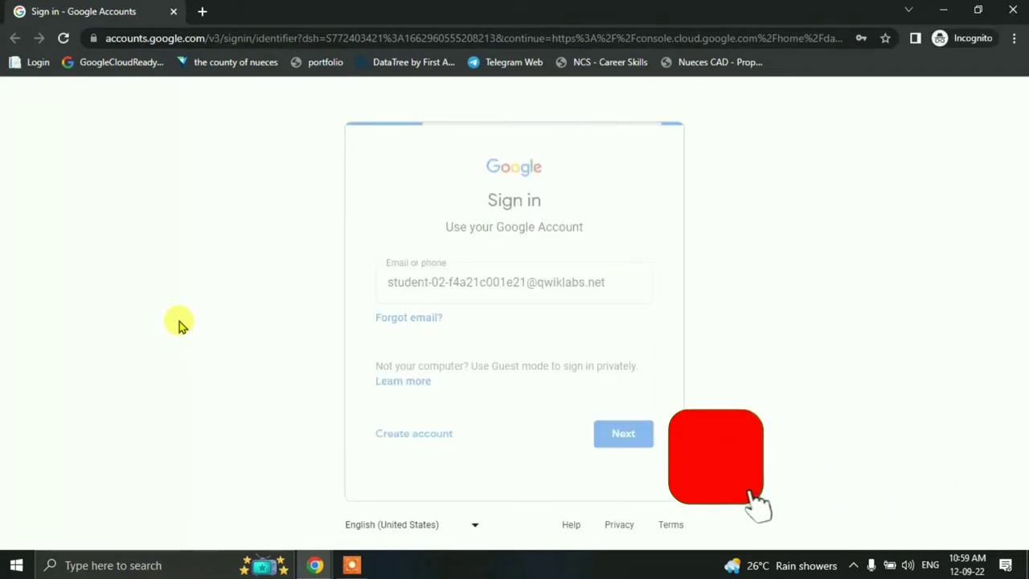
Step: Enter the lab account password and accept the new account welcome notice
key("ctrl+v")
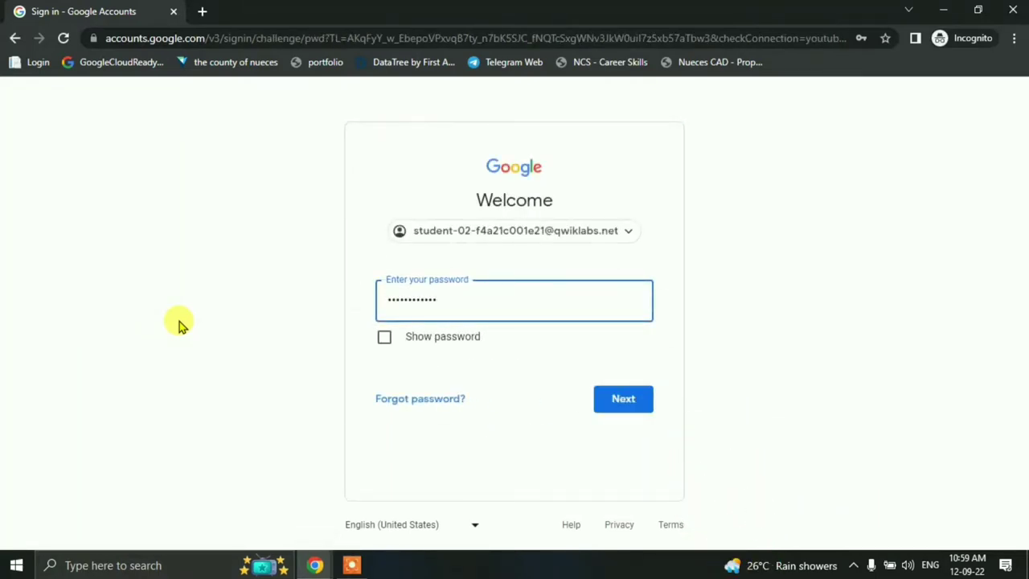
key("Return")
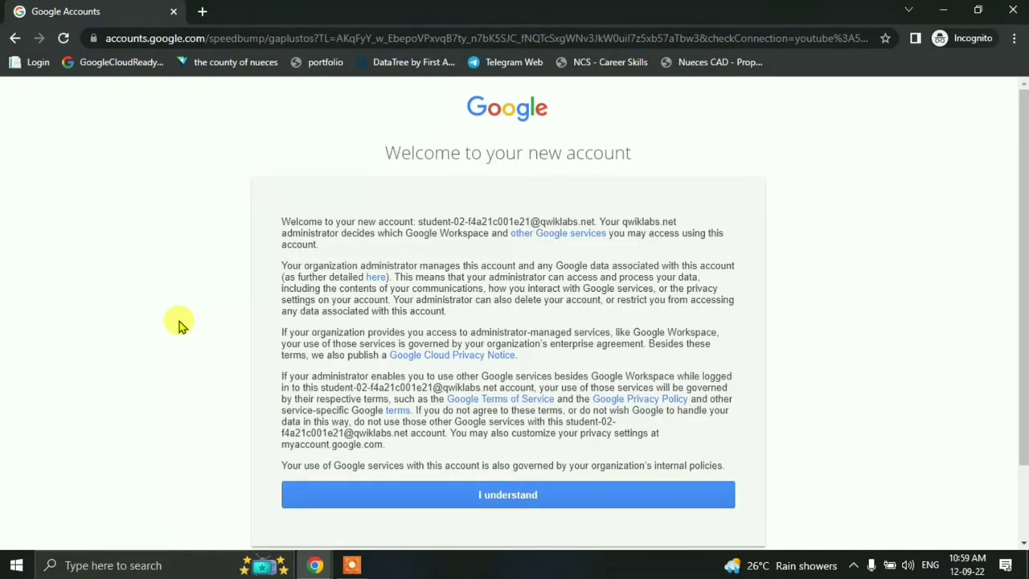
left_click(378, 496)
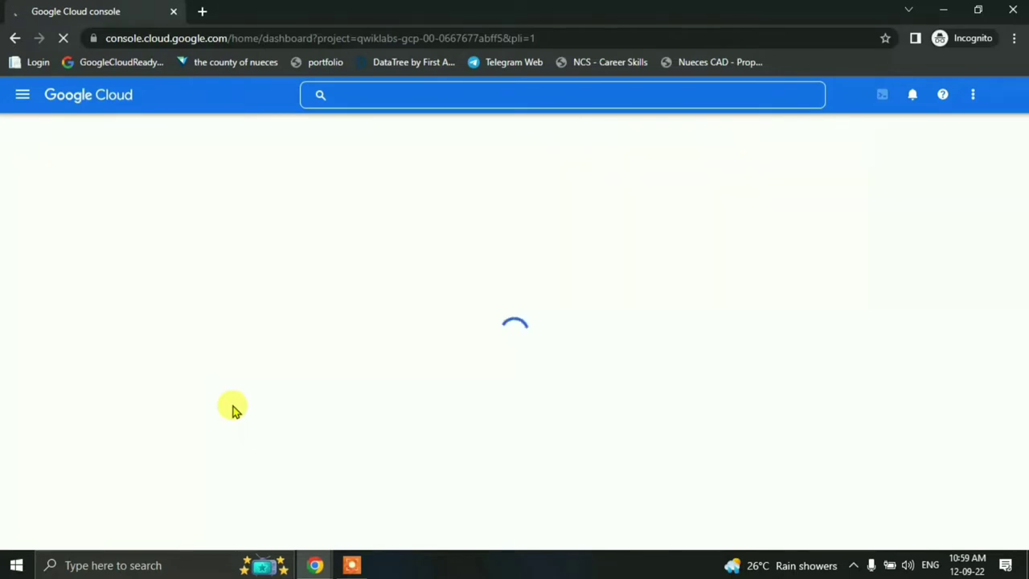
Step: Switch to the lab instructions and select the Instance ID value wordpress-db in Task 1
key("alt+Tab")
scroll(598, 373, "down", 8)
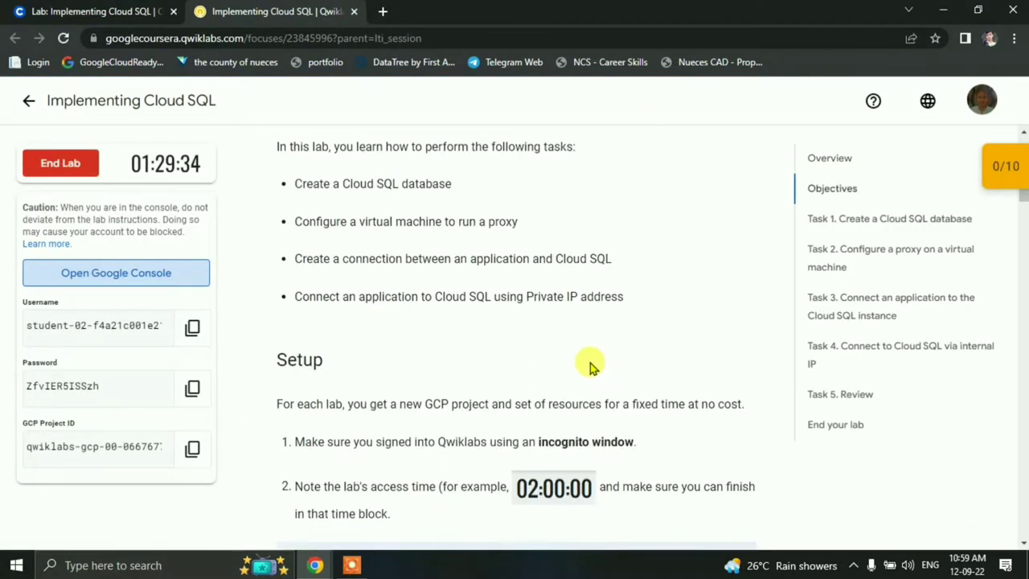
scroll(591, 362, "down", 14)
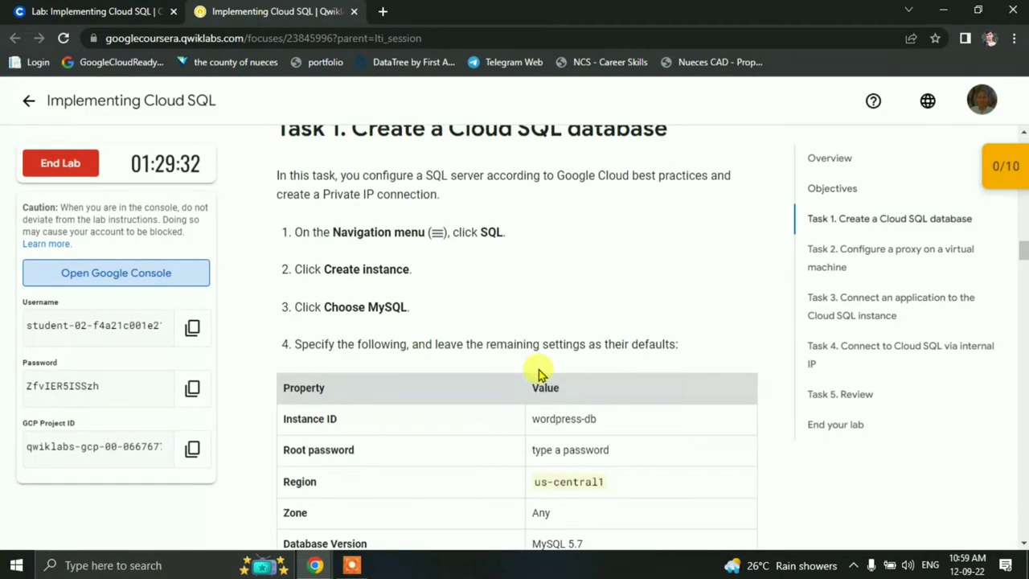
scroll(450, 342, "down", 2)
scroll(452, 340, "up", 1)
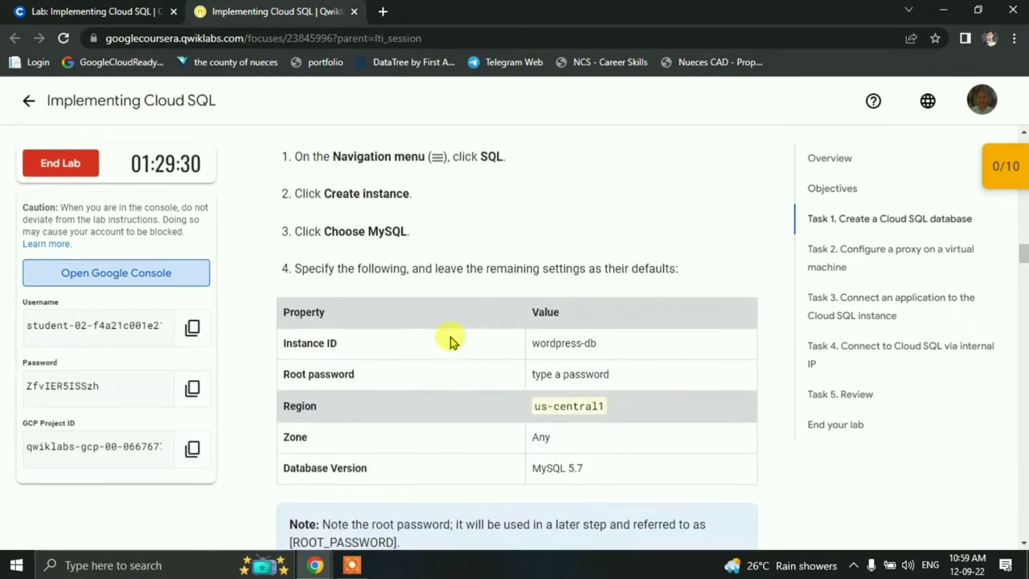
triple_click(570, 341)
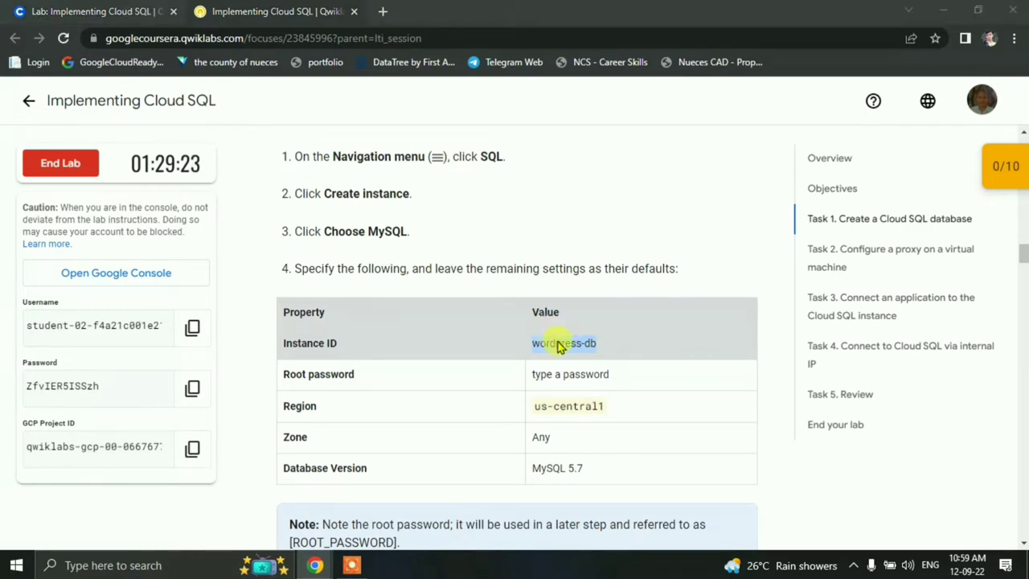
Step: Back in the Google Cloud console, agree to the Terms of Service and open the SQL instances page
key("alt+Tab")
left_click(327, 381)
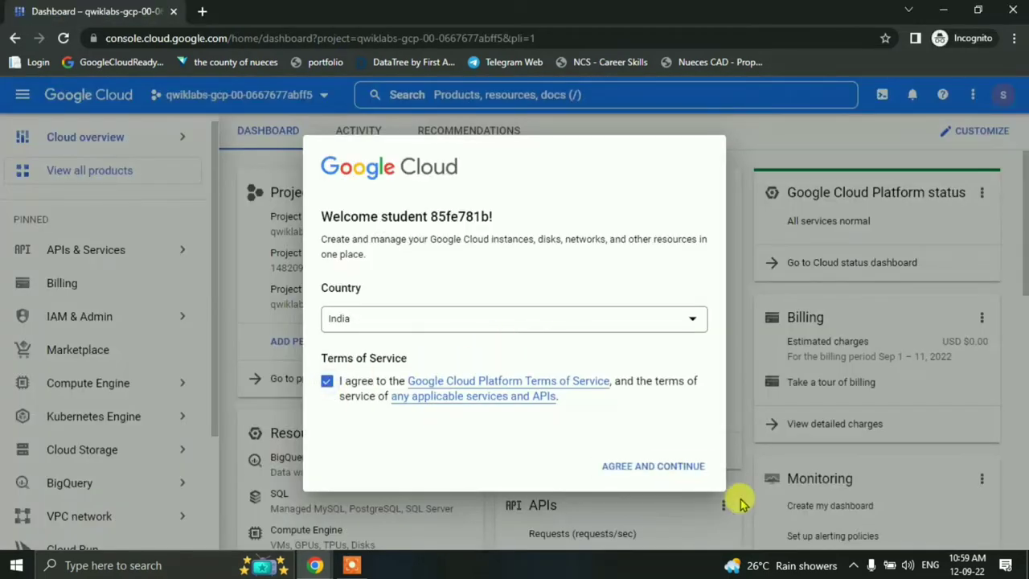
left_click(698, 468)
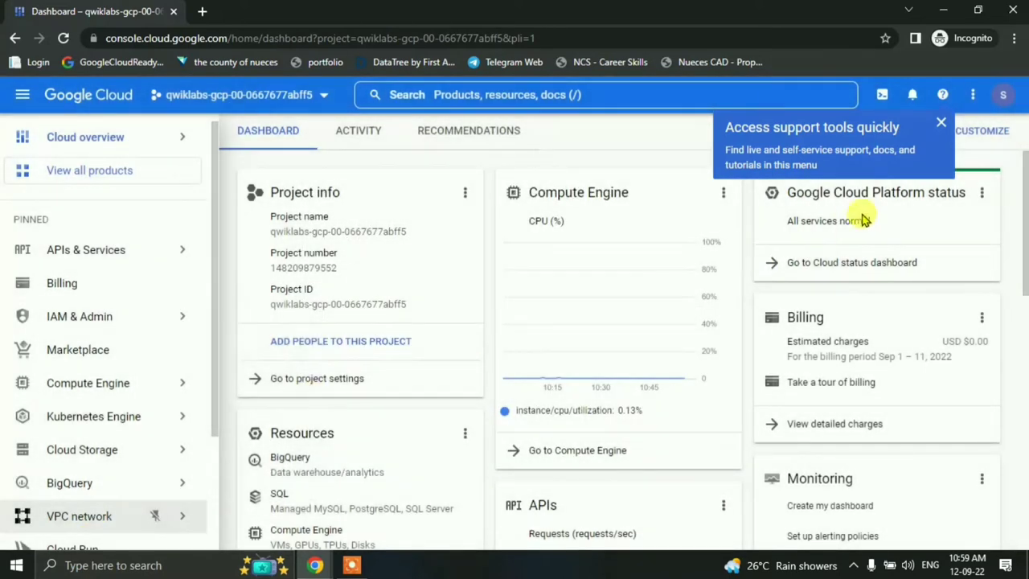
left_click(939, 125)
scroll(155, 442, "down", 2)
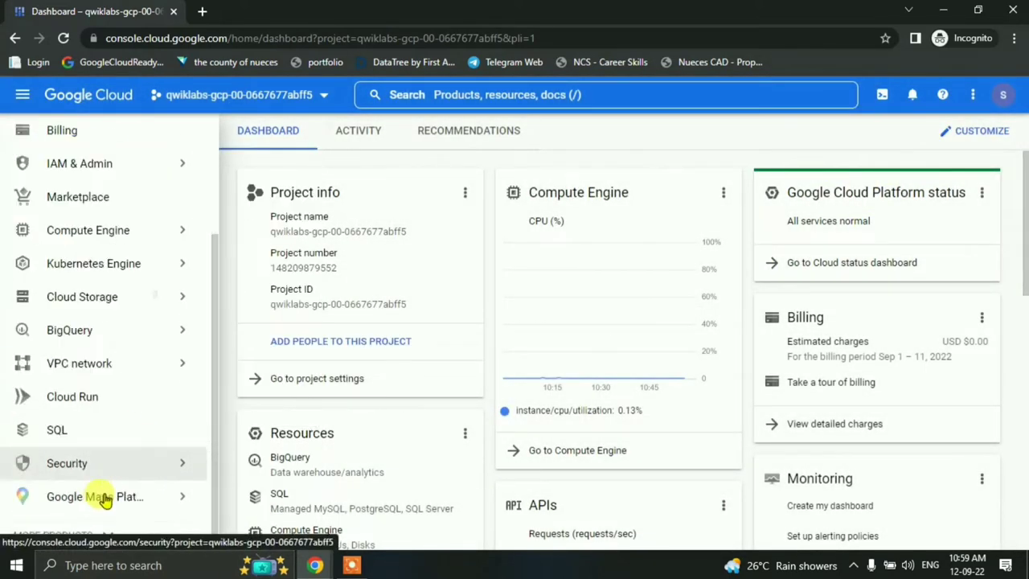
left_click(76, 434)
Step: Examine the Task 1 instructions in the lab for the instance properties, machine type, storage and connection settings
key("alt+Tab")
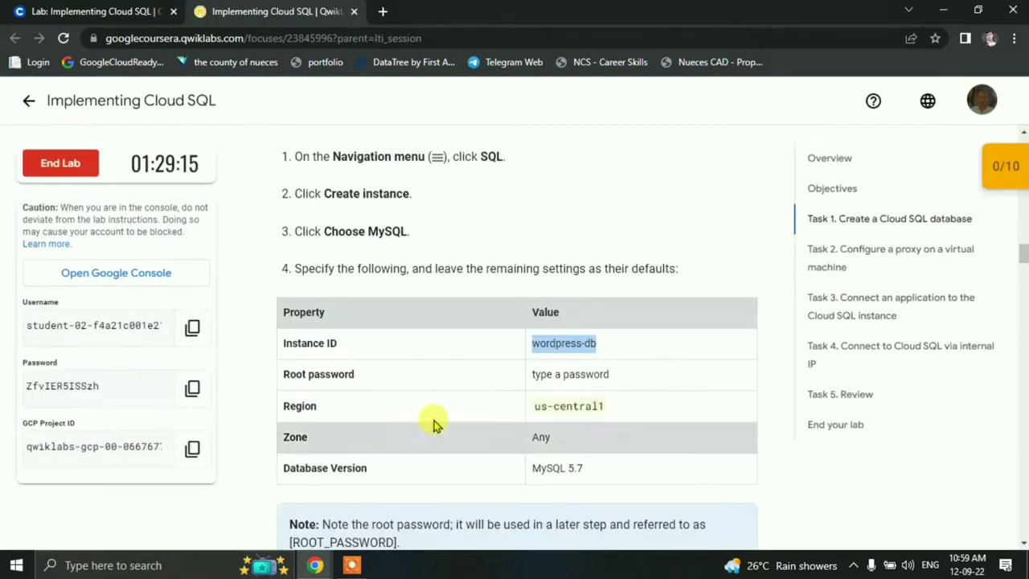
scroll(450, 422, "down", 2)
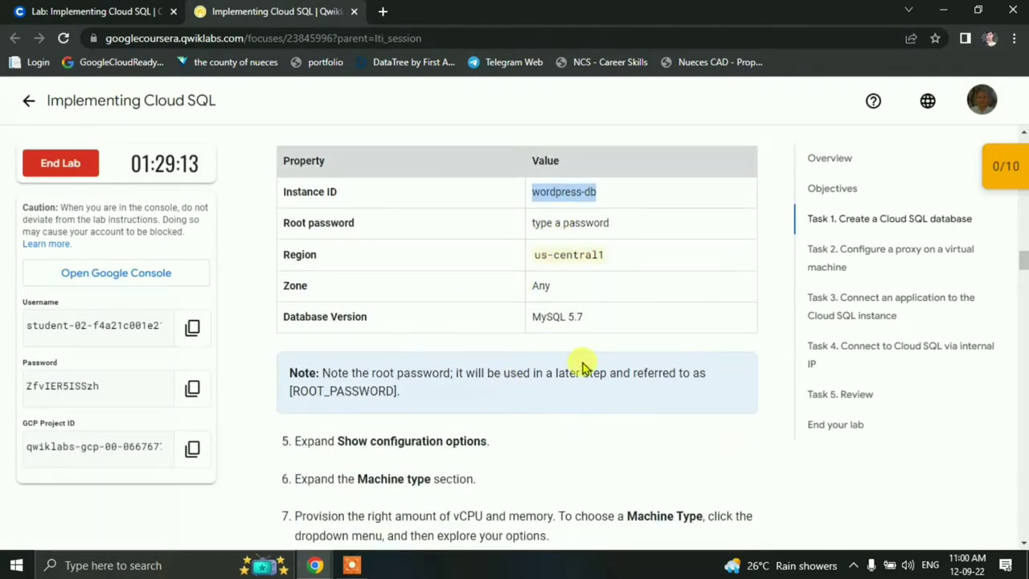
scroll(559, 406, "down", 10)
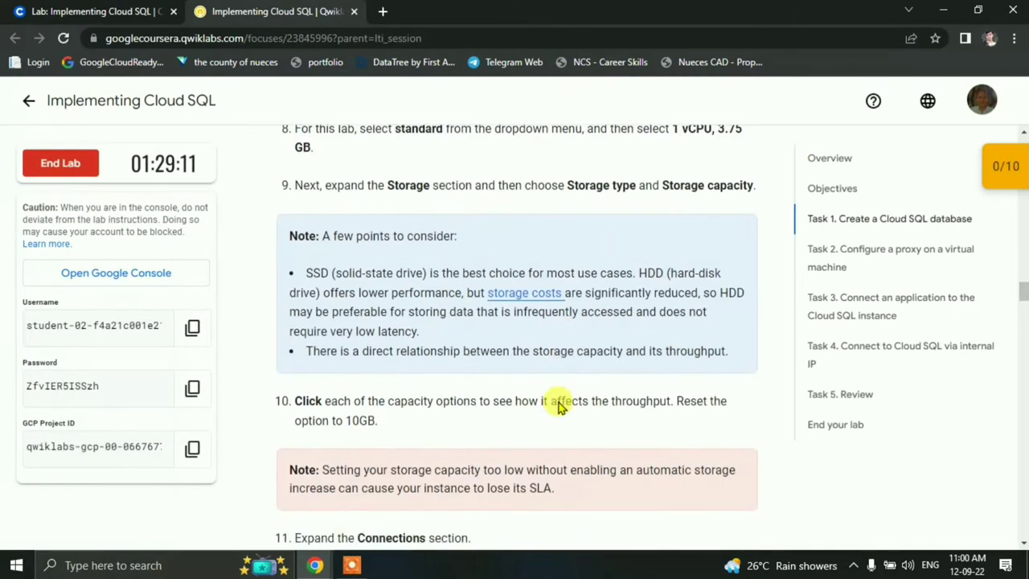
scroll(559, 406, "down", 5)
scroll(559, 406, "up", 10)
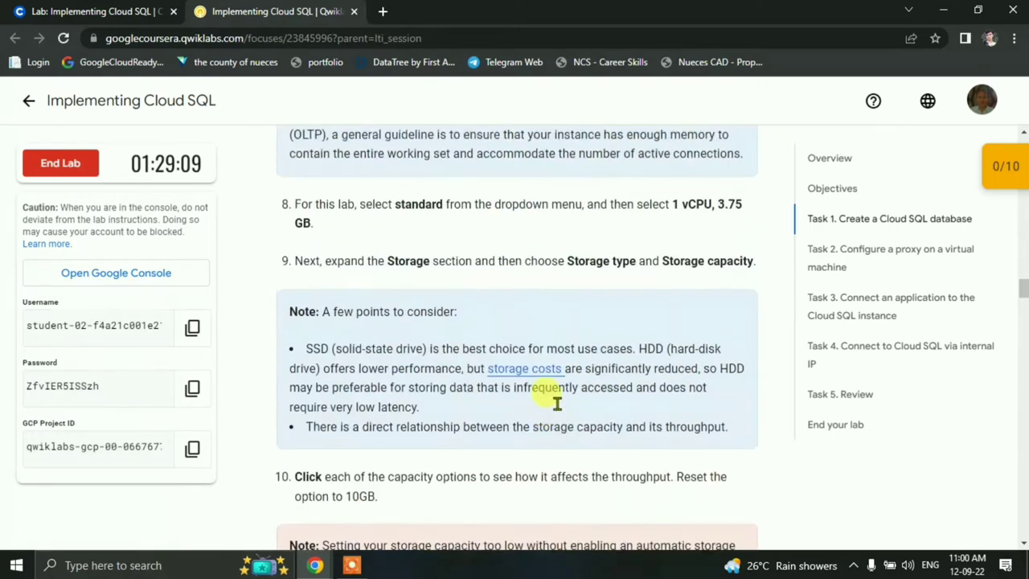
scroll(559, 406, "up", 5)
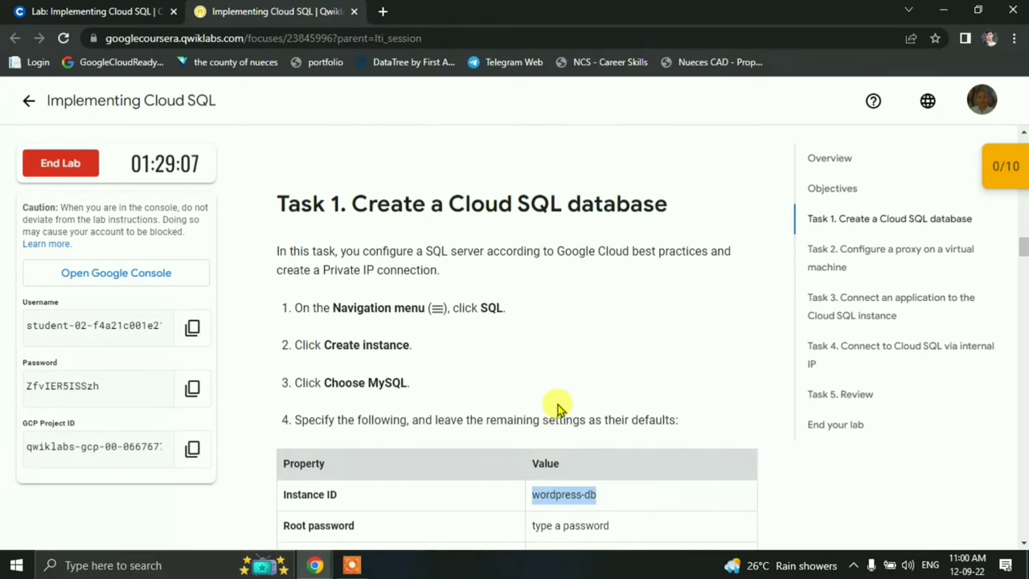
scroll(559, 406, "down", 1)
Step: In the Google Cloud console, start a new MySQL instance and set its Instance ID to wordpress-db
key("alt+Tab")
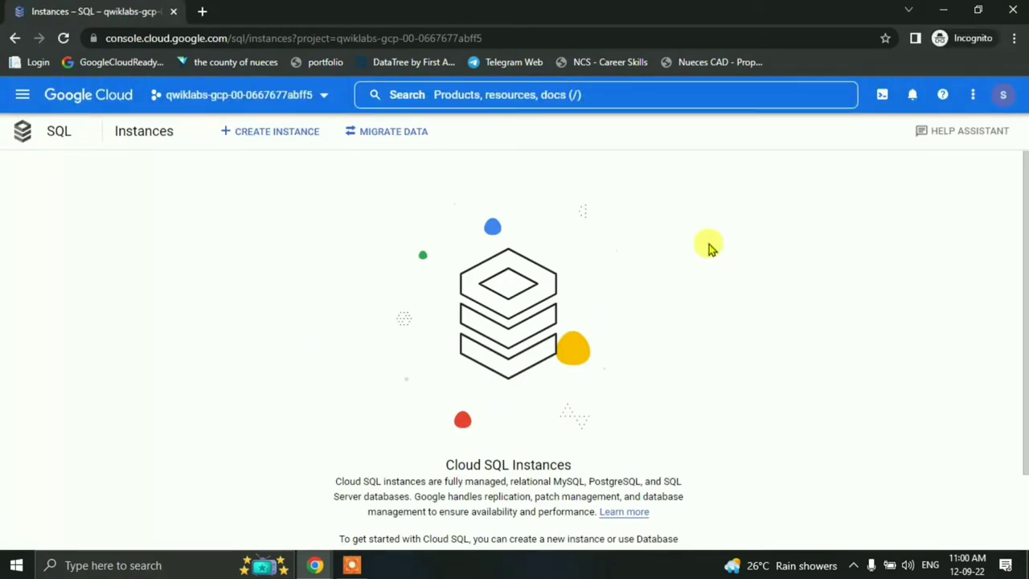
left_click(275, 133)
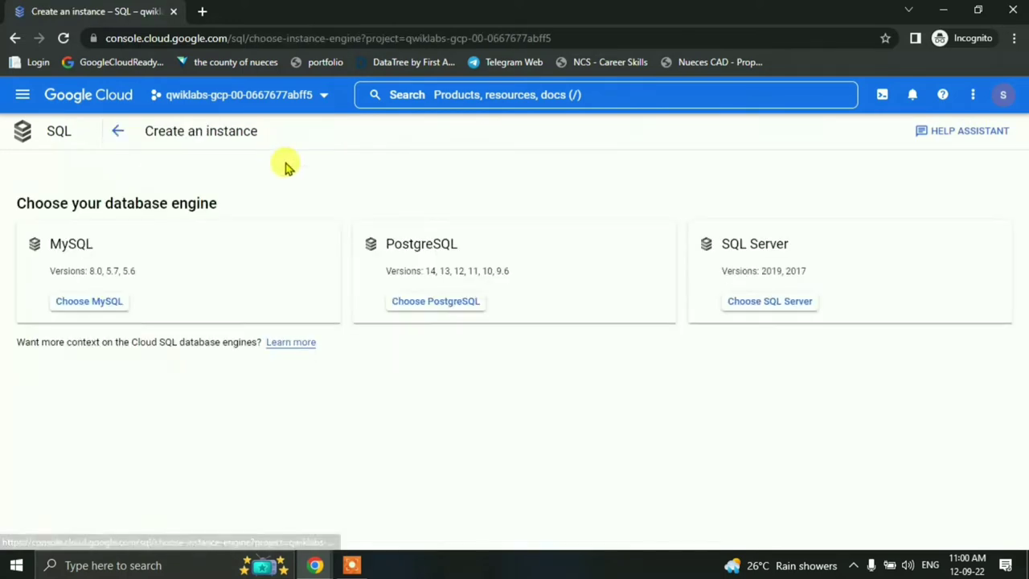
key("alt+Tab")
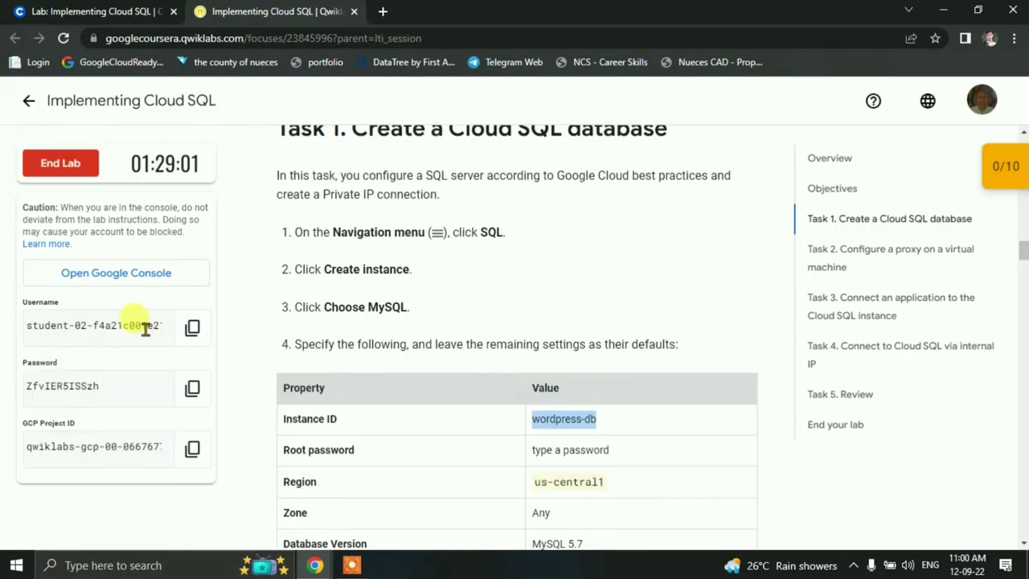
key("alt+Tab")
left_click(69, 310)
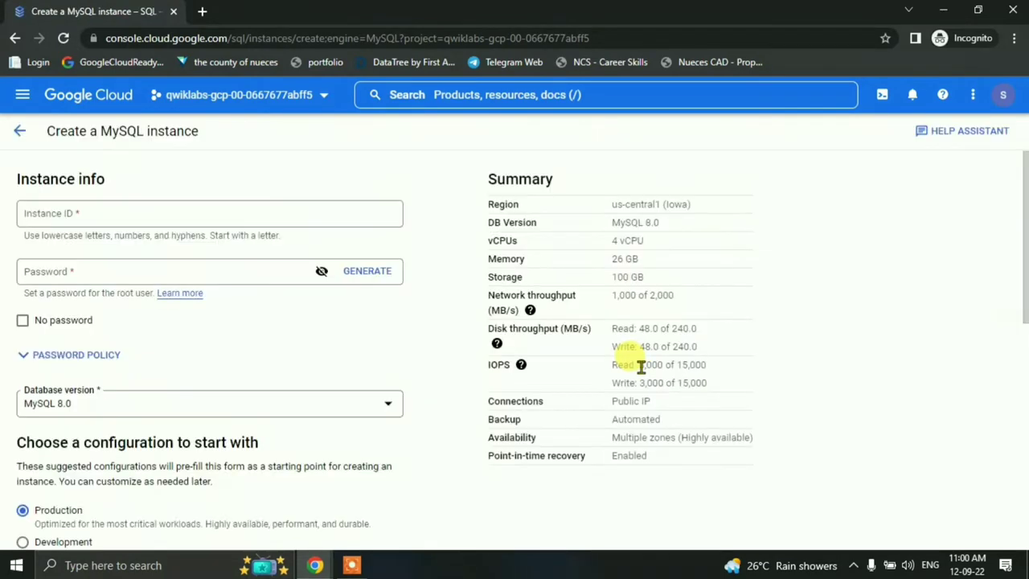
left_click(210, 213)
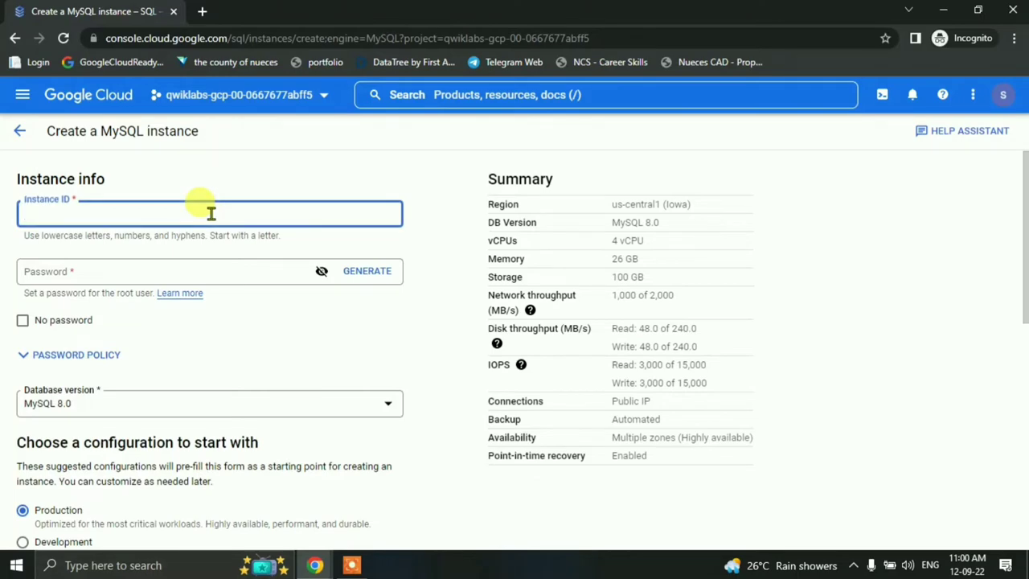
type("wordpress-db")
Step: Check the root password requirement in the lab and enter a root password for the MySQL instance
key("alt+Tab")
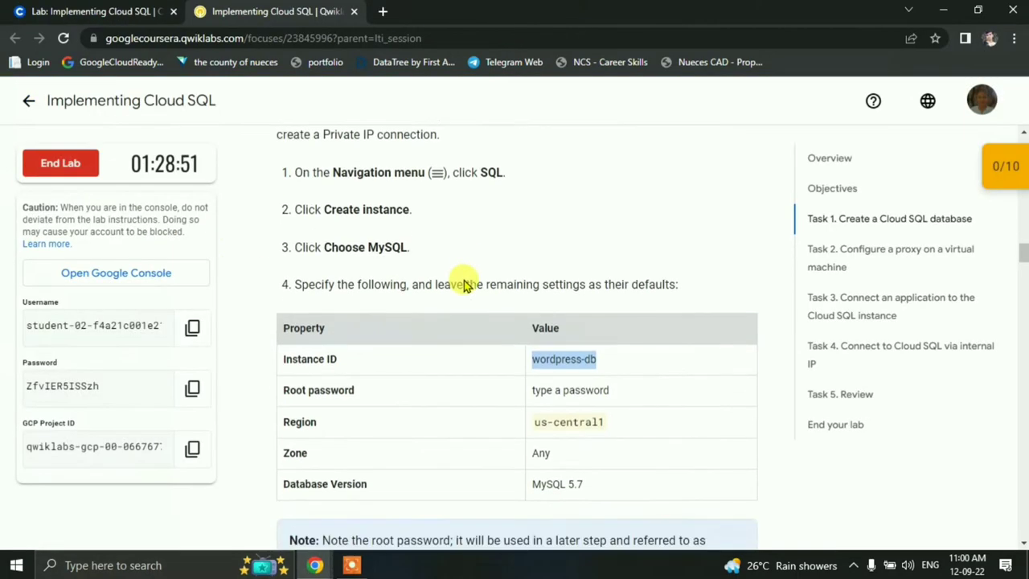
scroll(465, 285, "down", 1)
key("alt+Tab")
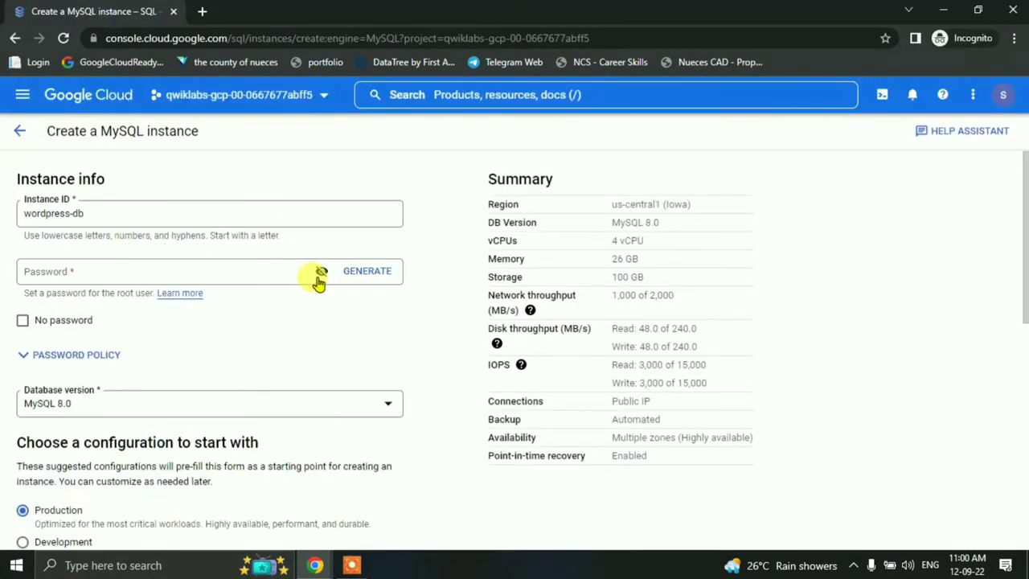
left_click(251, 278)
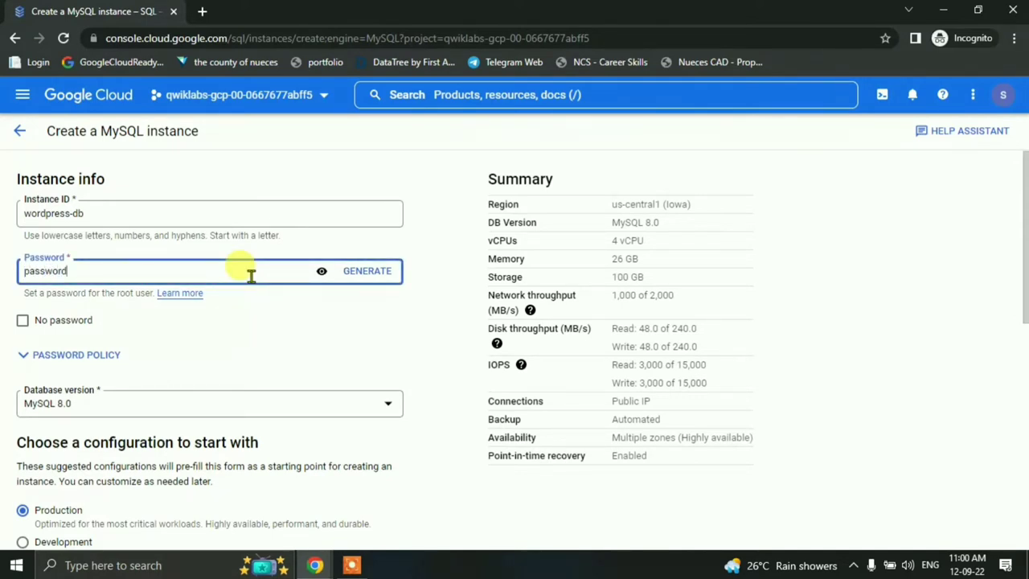
Step: Compare the instance form's region and zonal availability with the values in the lab's Task 1 property table
key("alt+Tab")
scroll(556, 314, "down", 3)
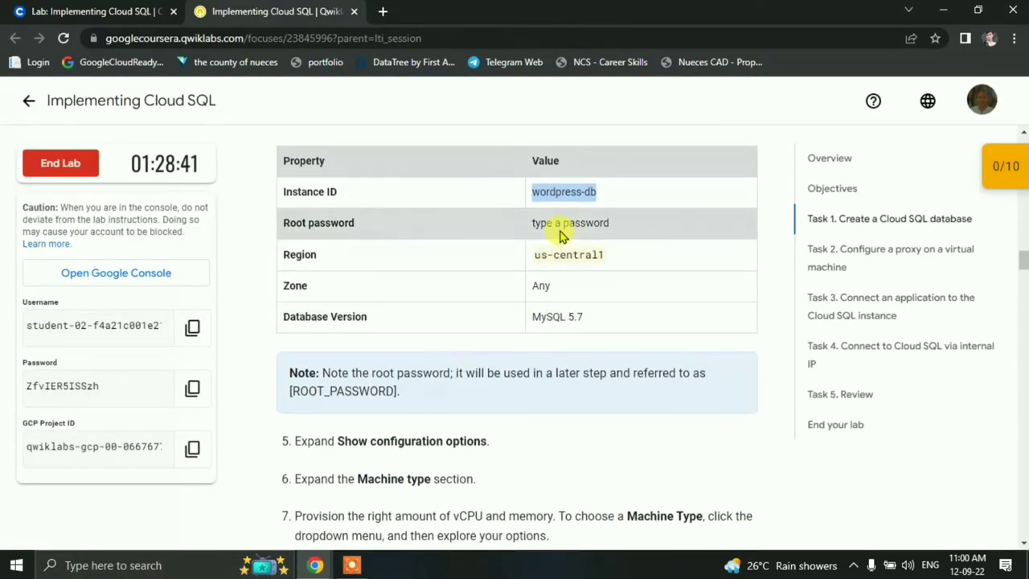
key("alt+Tab")
scroll(249, 368, "down", 3)
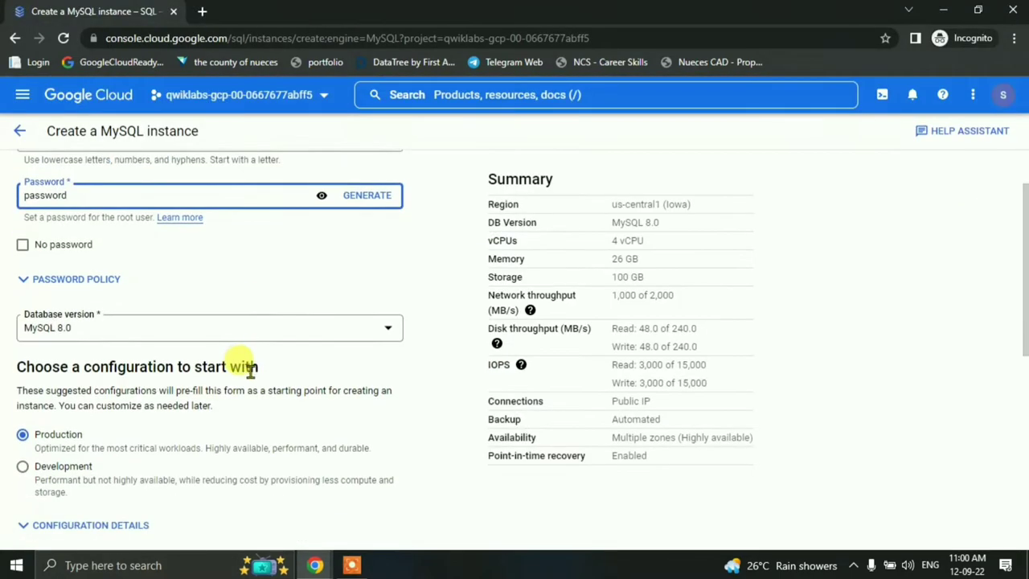
scroll(261, 398, "down", 2)
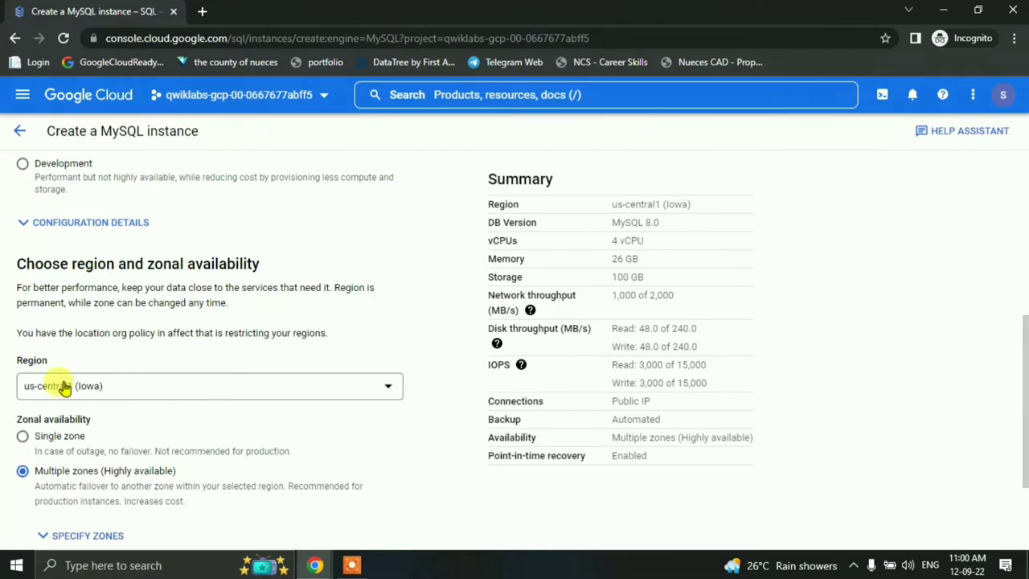
key("alt+Tab")
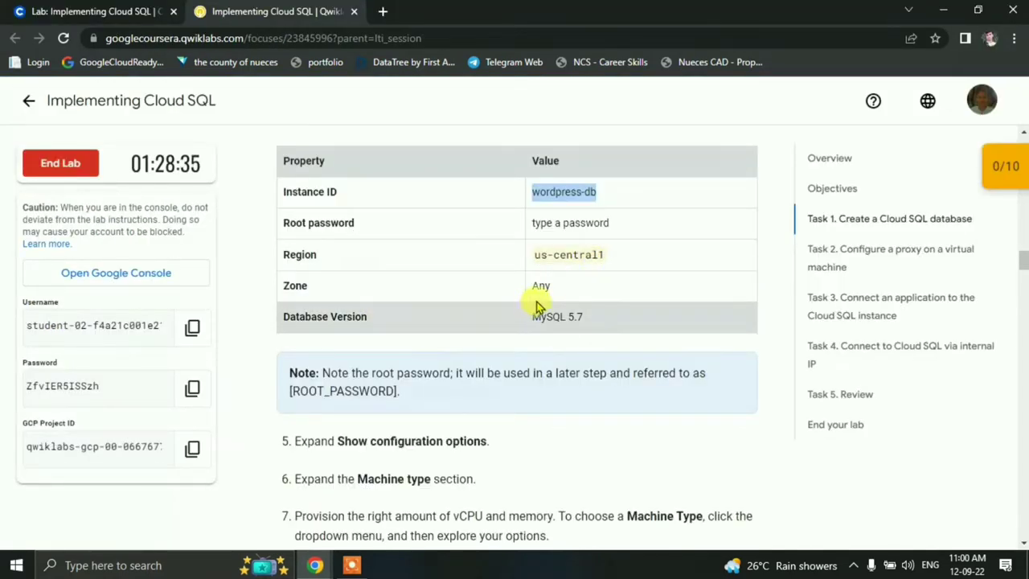
key("alt+Tab")
scroll(253, 406, "down", 2)
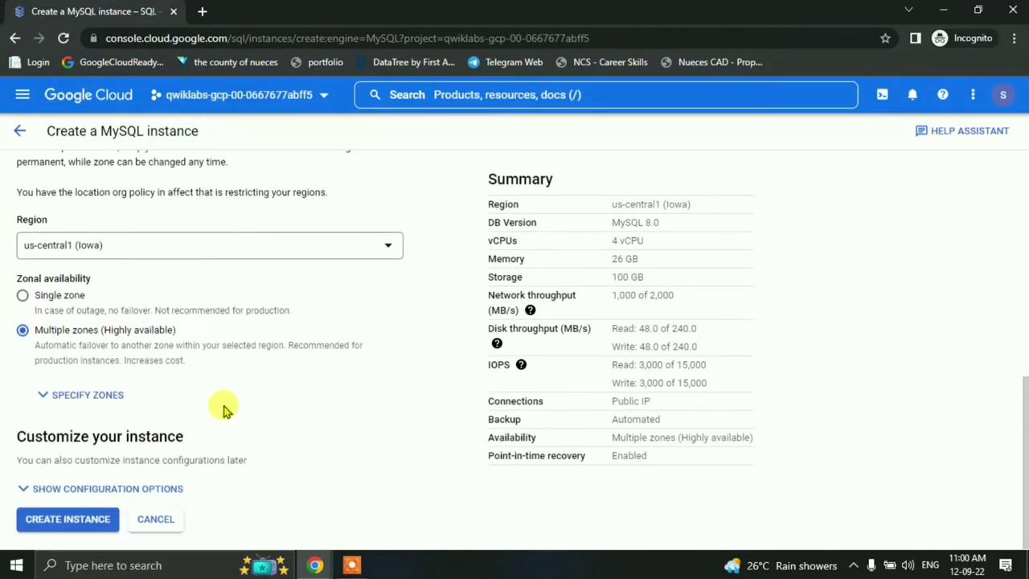
Step: Check the required database version in the lab's property table and set the instance's database version to MySQL 5.7
key("alt+Tab")
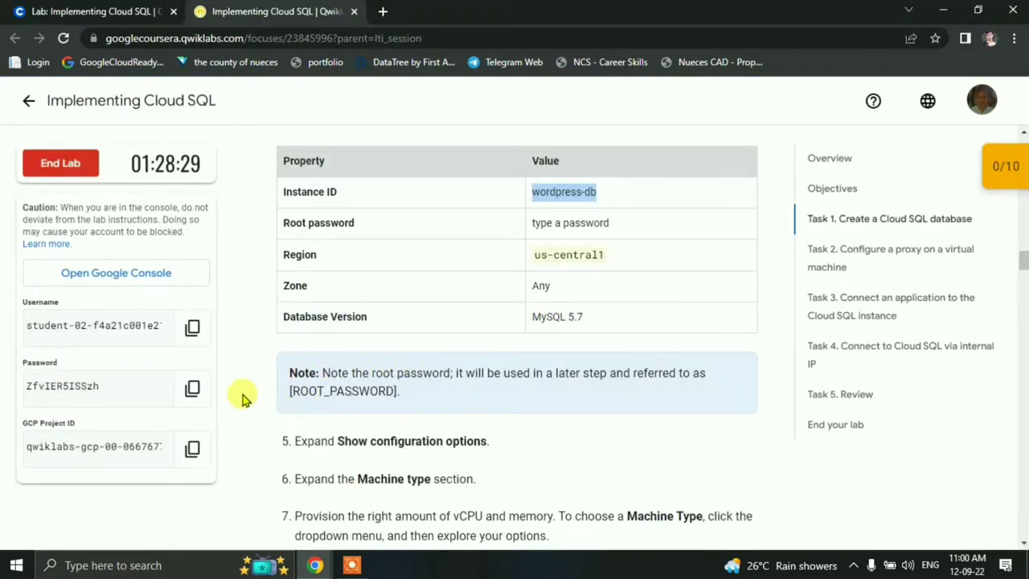
key("alt+Tab")
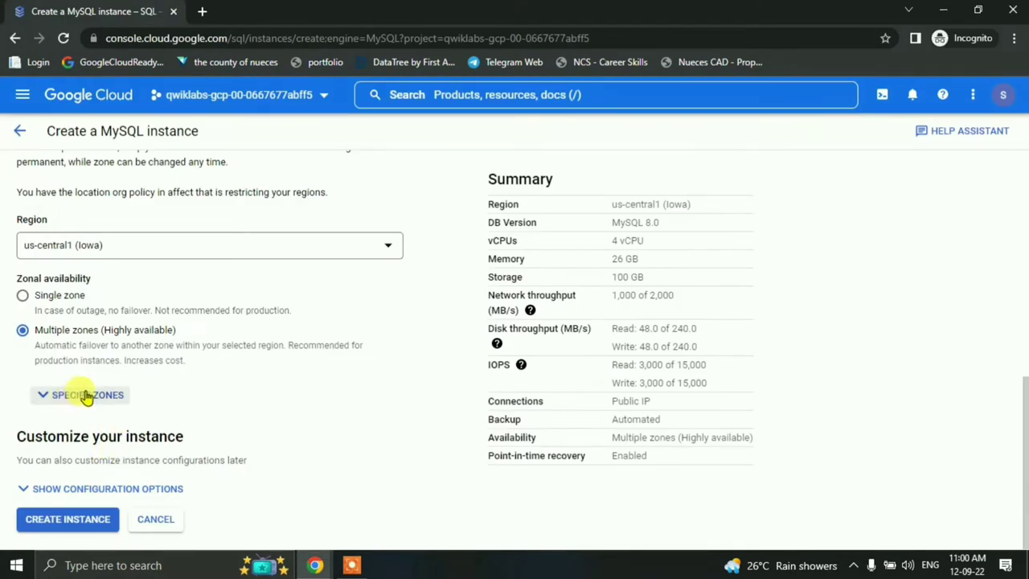
scroll(179, 418, "up", 2)
scroll(180, 418, "down", 1)
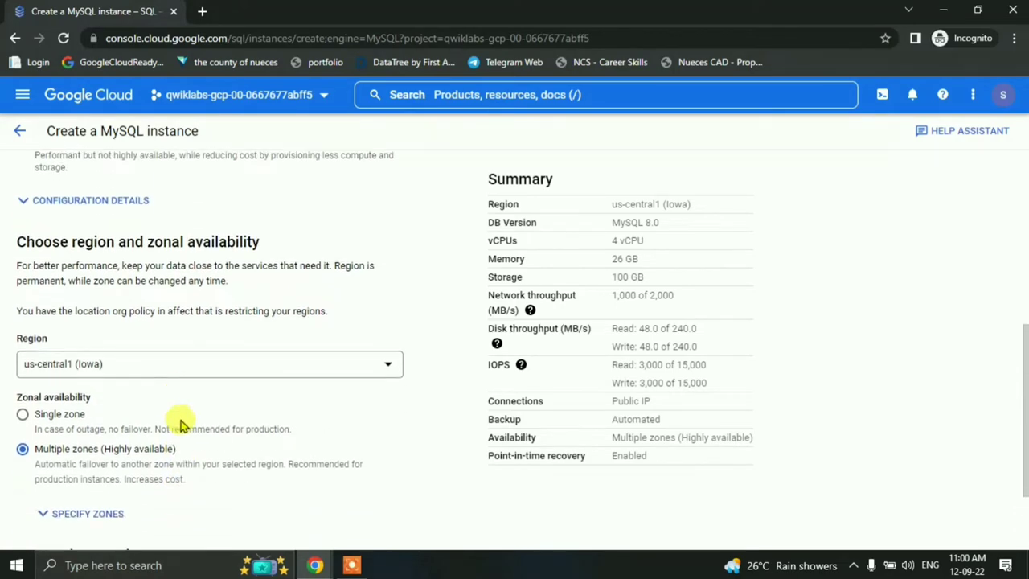
key("alt+Tab")
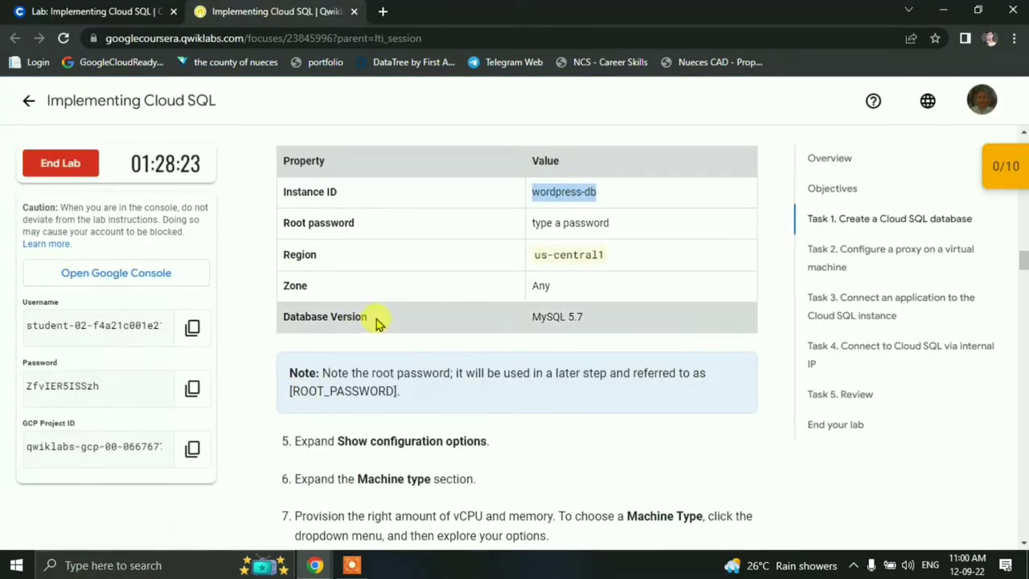
left_click_drag(378, 322, 260, 325)
left_click(434, 325)
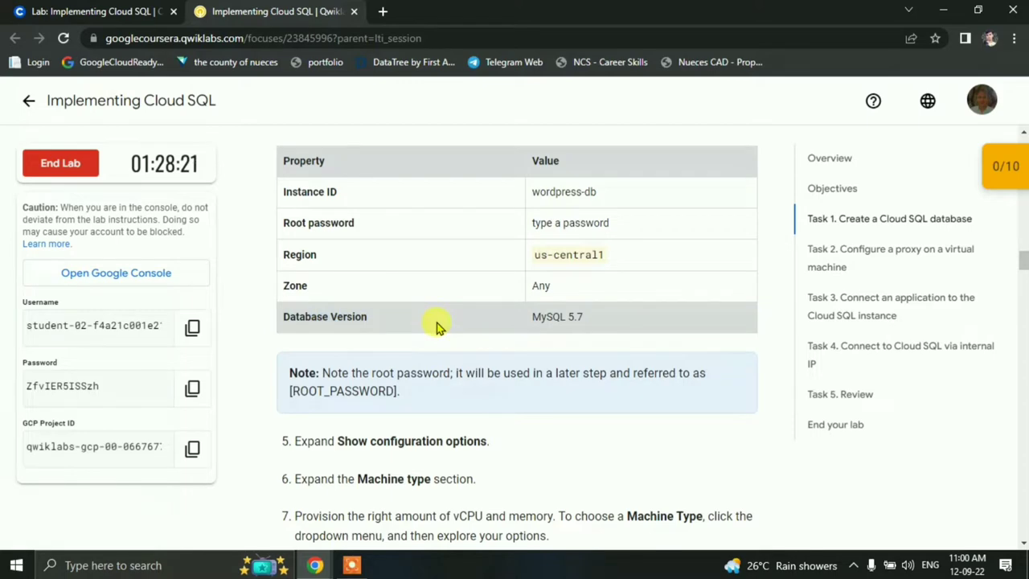
key("alt+Tab")
scroll(111, 363, "up", 5)
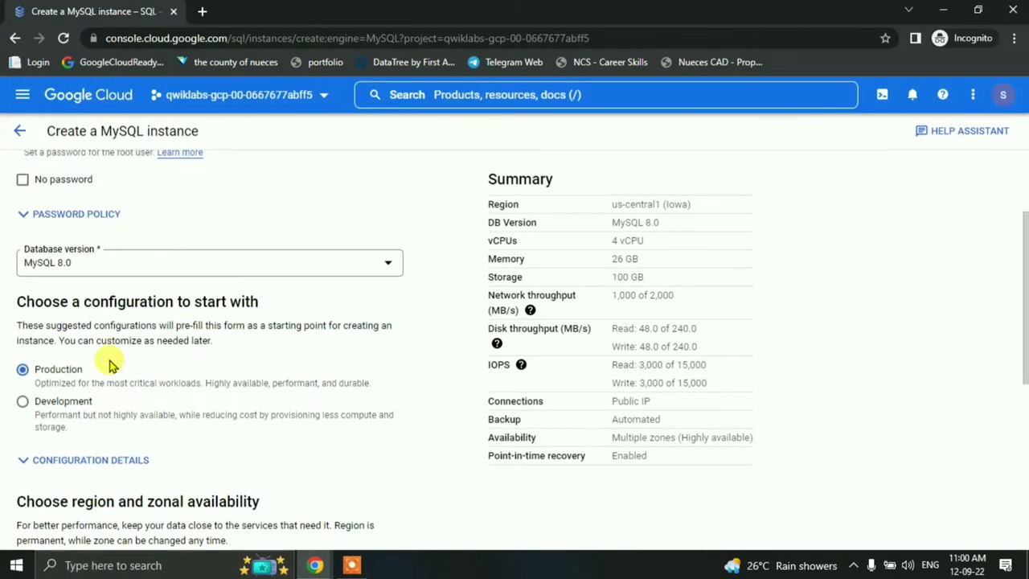
left_click(67, 271)
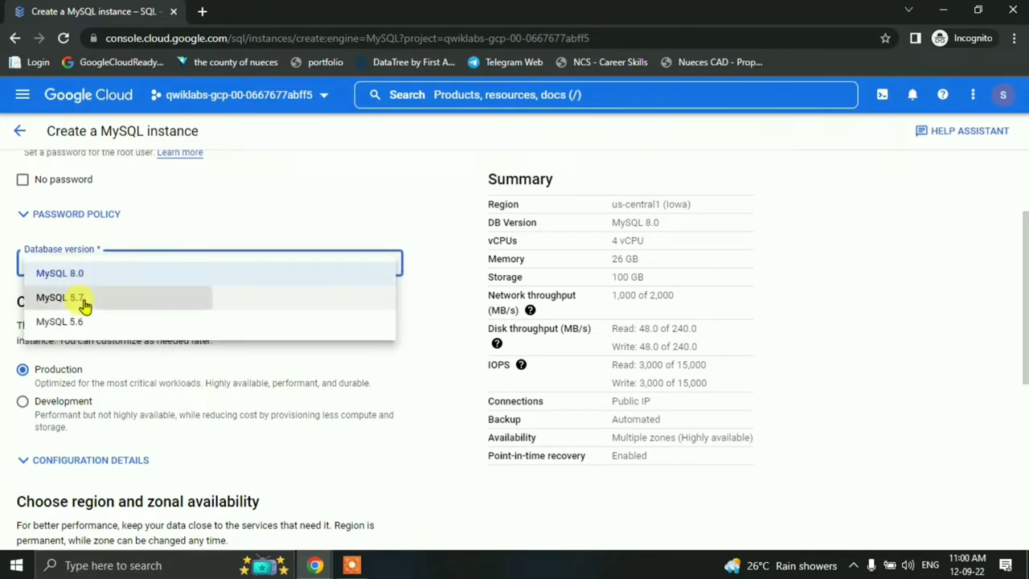
left_click(80, 299)
Step: Check the lab's next instruction, review the instance info, and show the configuration options for customizing the instance
key("alt+Tab")
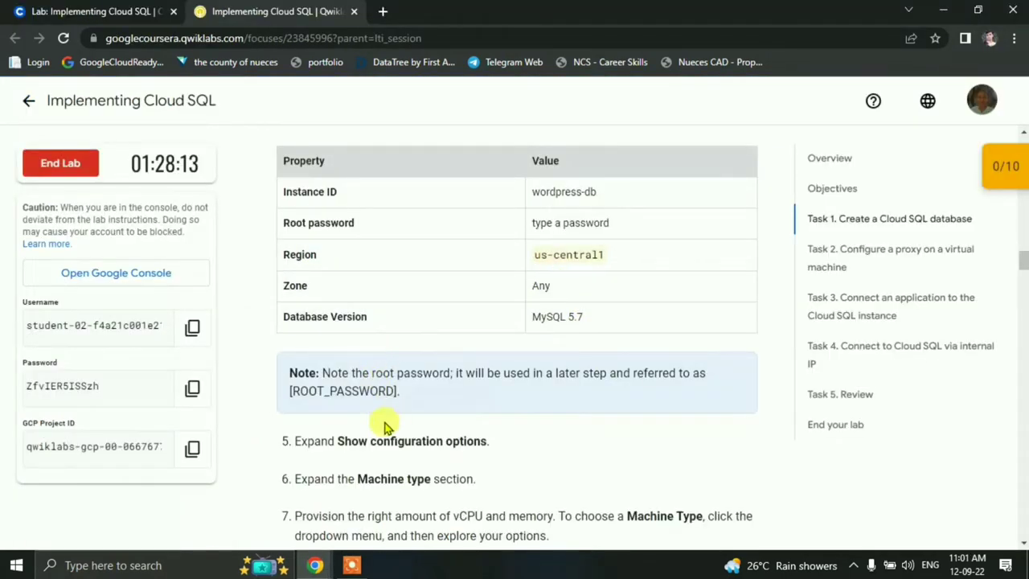
key("alt+Tab")
scroll(209, 454, "up", 3)
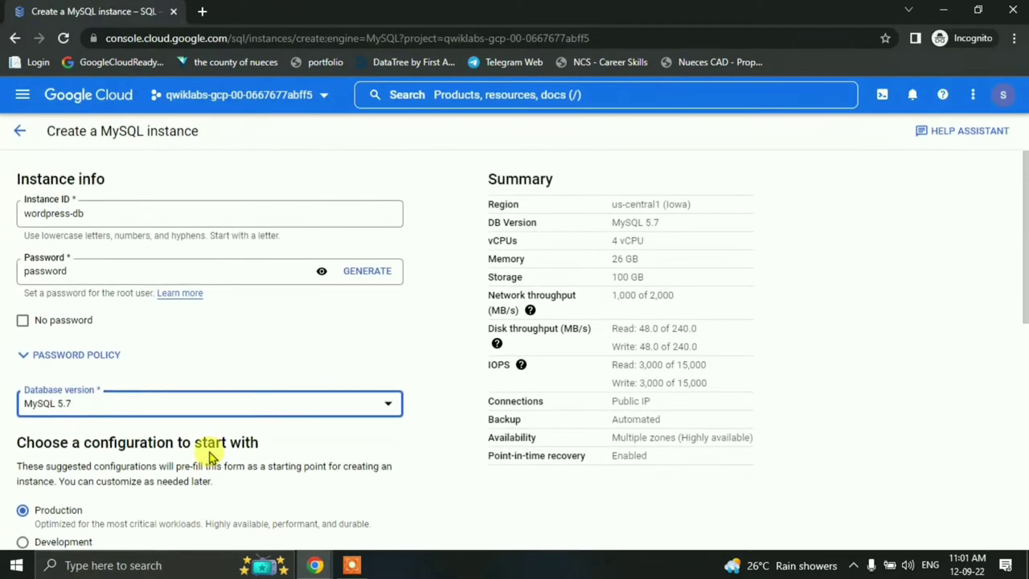
scroll(207, 452, "down", 6)
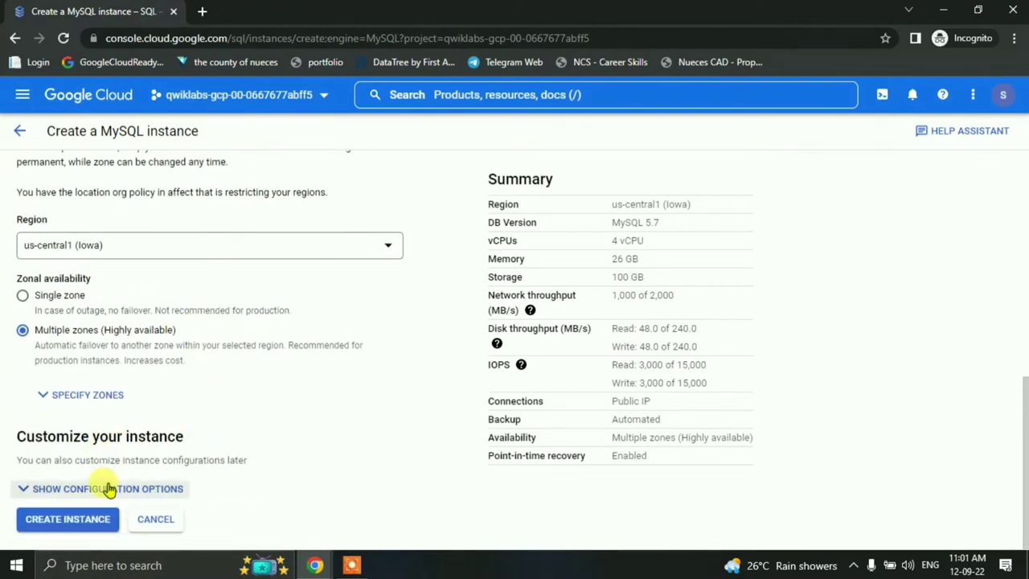
left_click(108, 490)
Step: Read the lab's machine type instructions and expand the Machine type section of the instance form
key("alt+Tab")
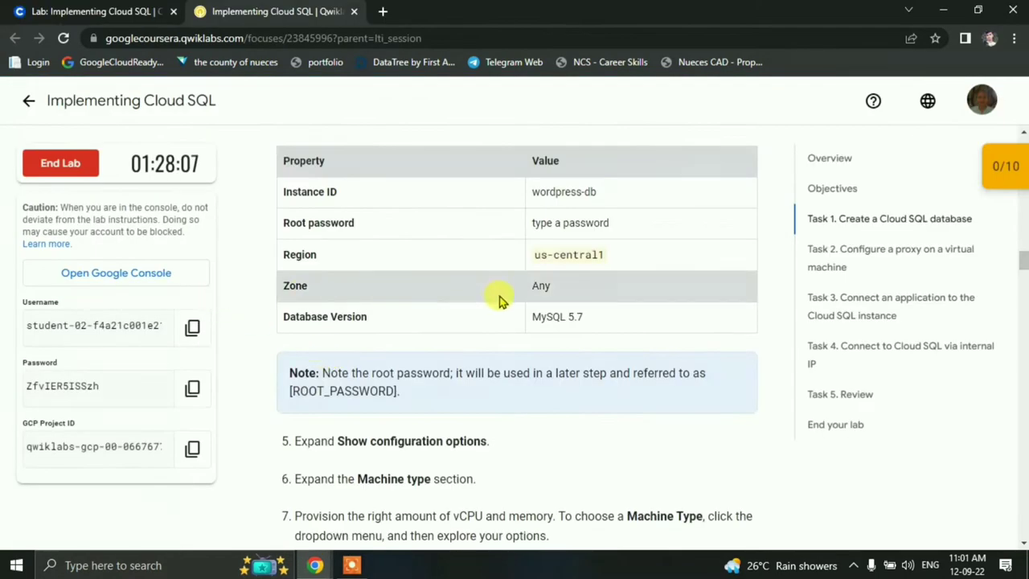
scroll(496, 353, "down", 1)
scroll(499, 362, "down", 1)
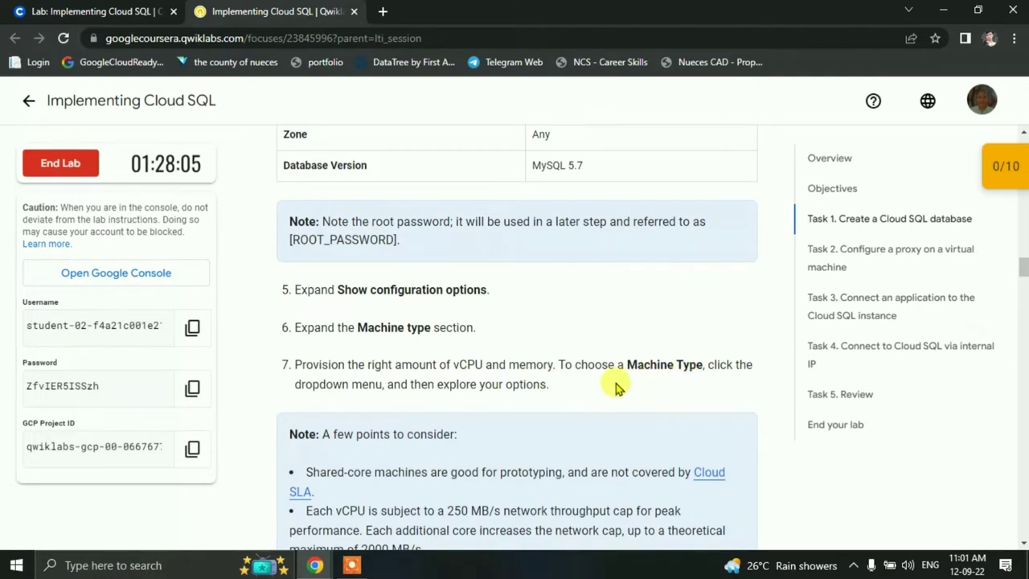
key("alt+Tab")
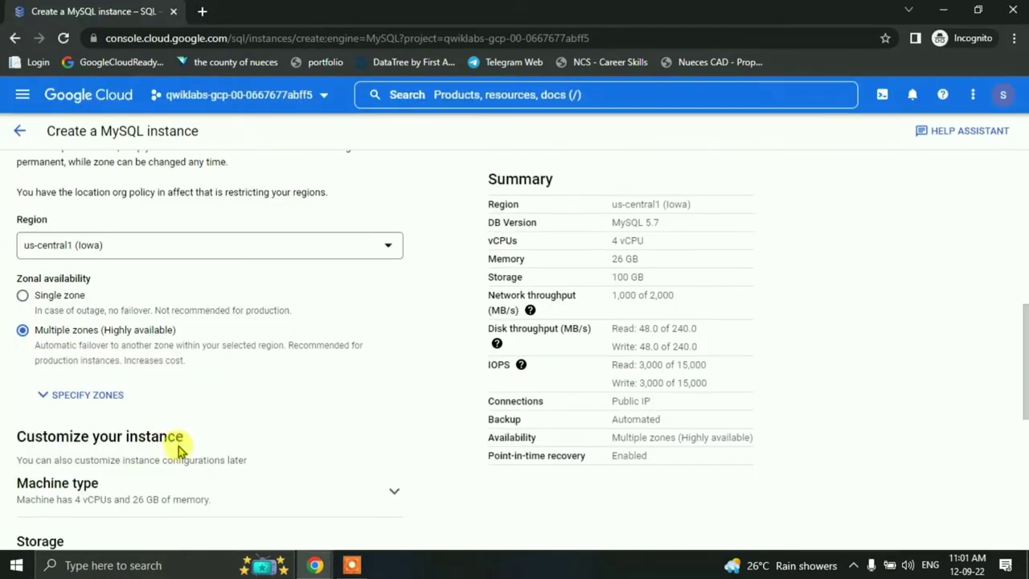
scroll(175, 450, "down", 2)
scroll(241, 435, "up", 1)
left_click(318, 417)
scroll(230, 427, "down", 1)
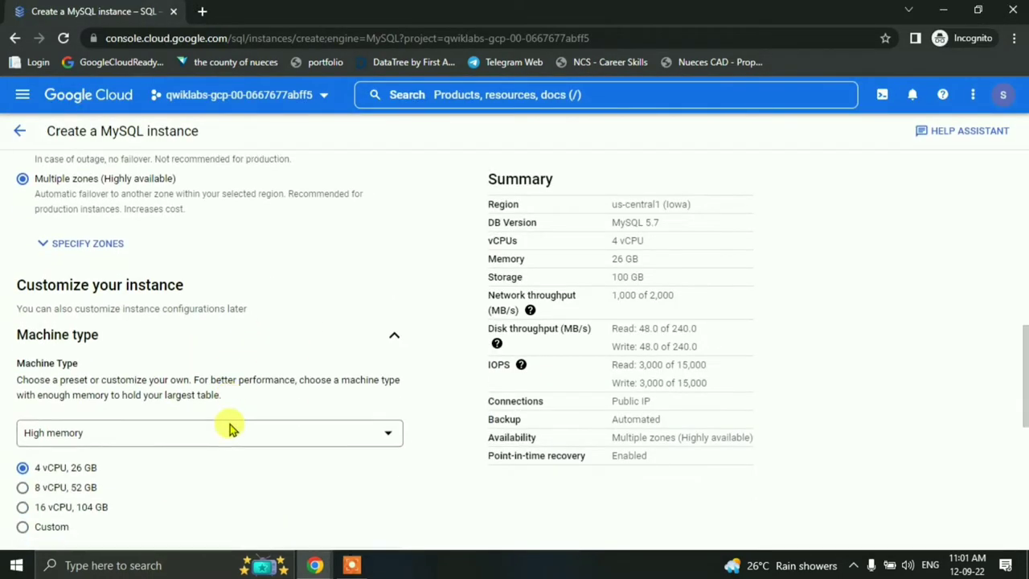
Step: Look up the required machine type in the lab and set the instance to Standard with 1 vCPU, 3.75 GB
key("alt+Tab")
scroll(634, 418, "down", 1)
scroll(634, 419, "down", 4)
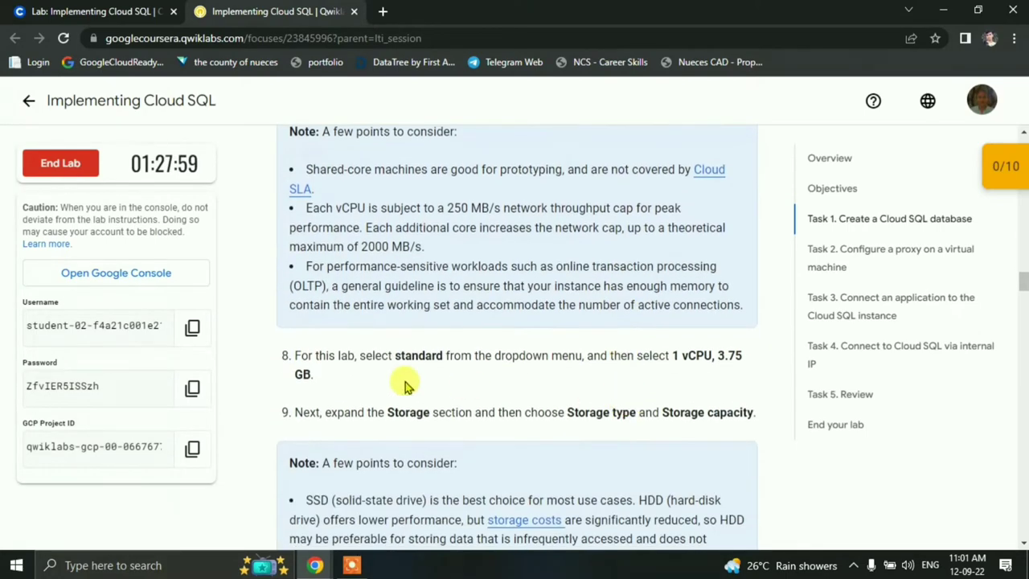
key("alt+Tab")
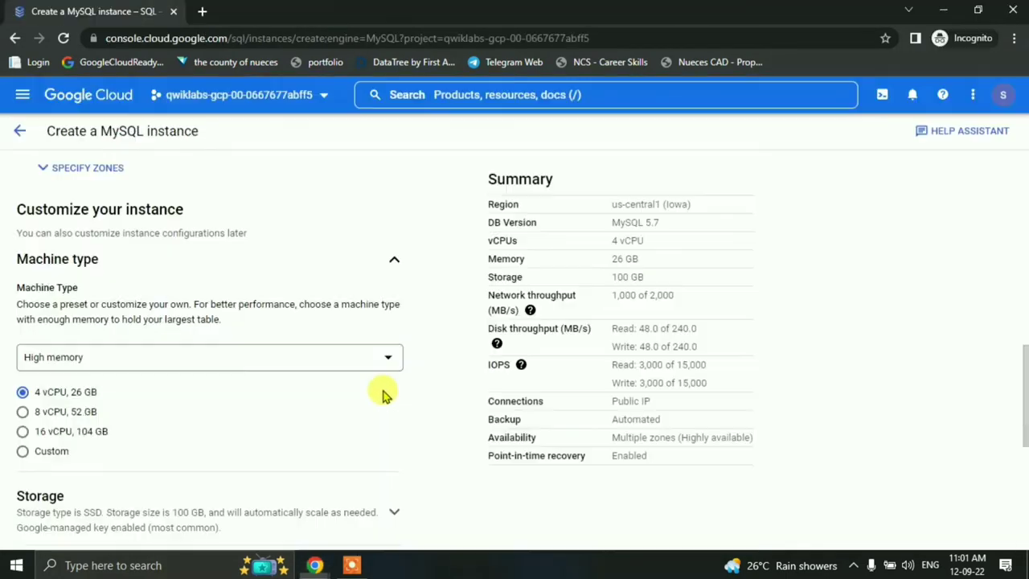
left_click(84, 362)
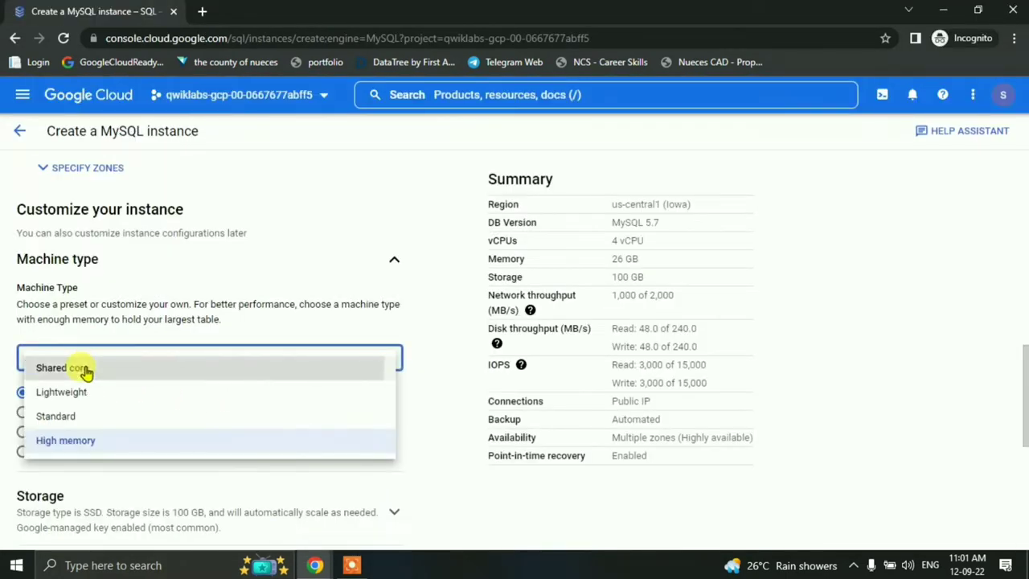
left_click(80, 365)
left_click(132, 365)
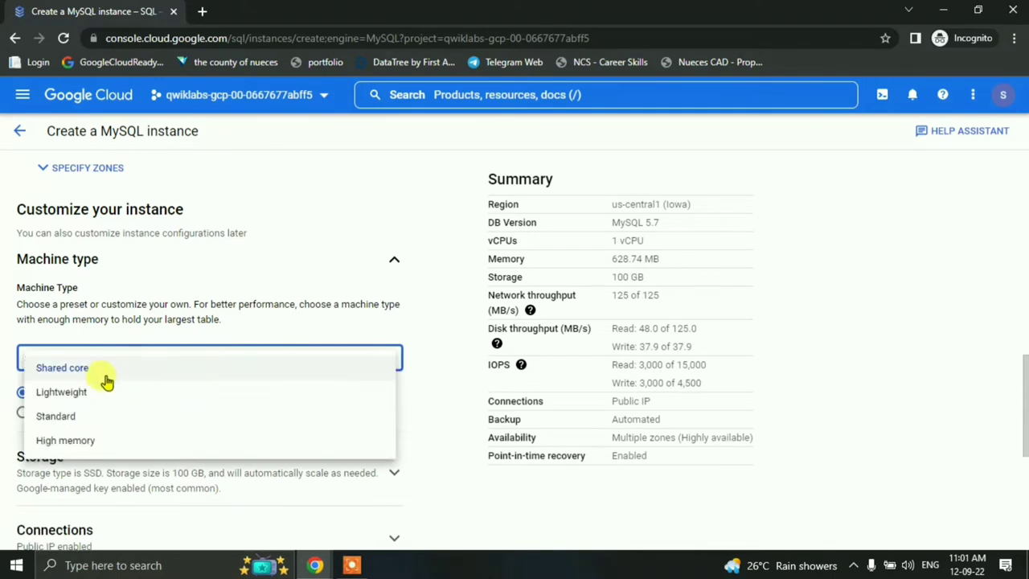
left_click(78, 418)
key("alt+Tab")
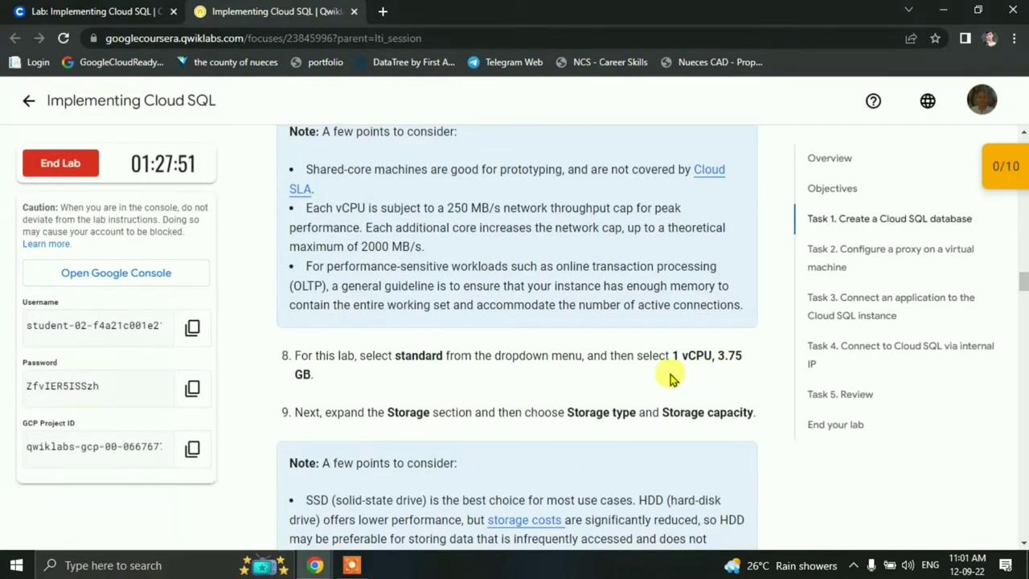
key("alt+Tab")
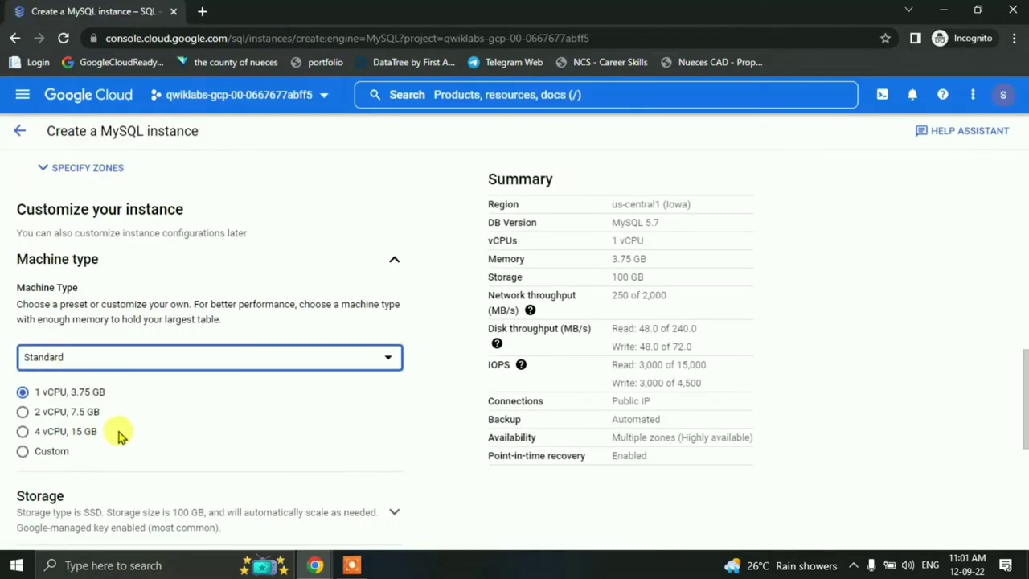
Step: Check the lab's storage instruction and expand the Storage section of the instance form
key("alt+Tab")
scroll(510, 374, "down", 1)
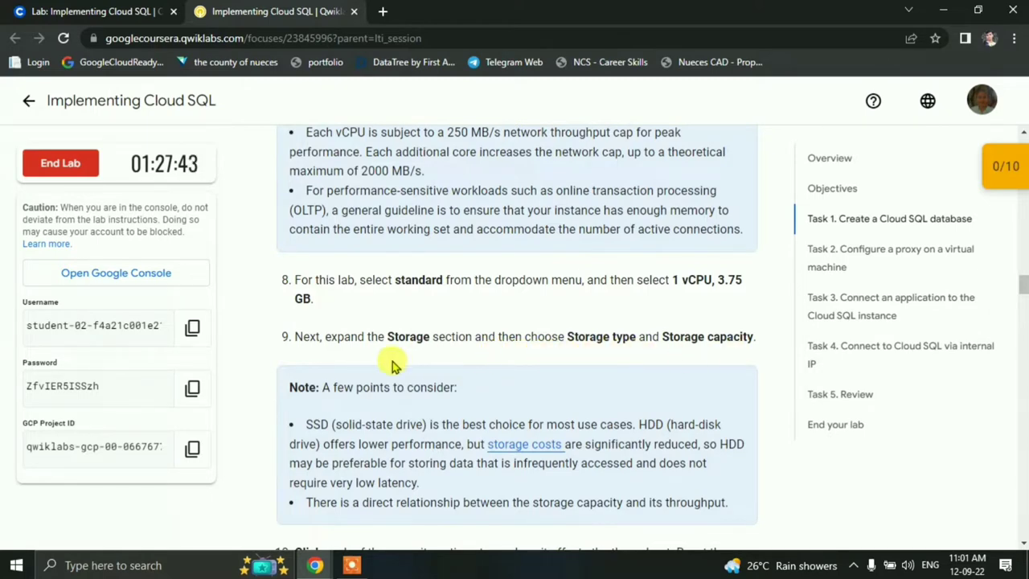
key("alt+Tab")
scroll(142, 389, "down", 2)
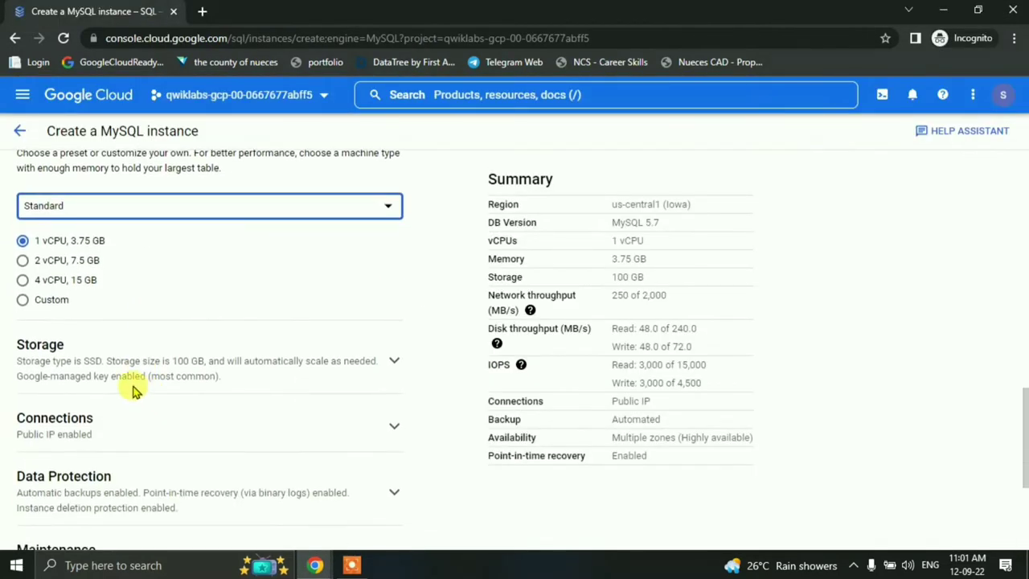
left_click(394, 363)
scroll(266, 379, "down", 2)
Step: Read the lab's notes on storage type and capacity and the instructions leading up to the Connections section
key("alt+Tab")
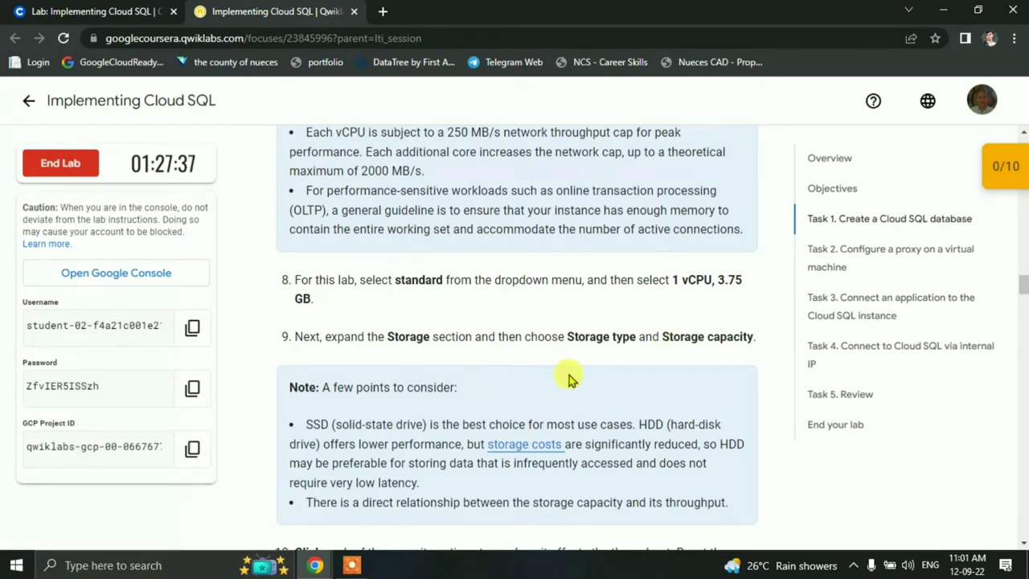
key("alt+Tab")
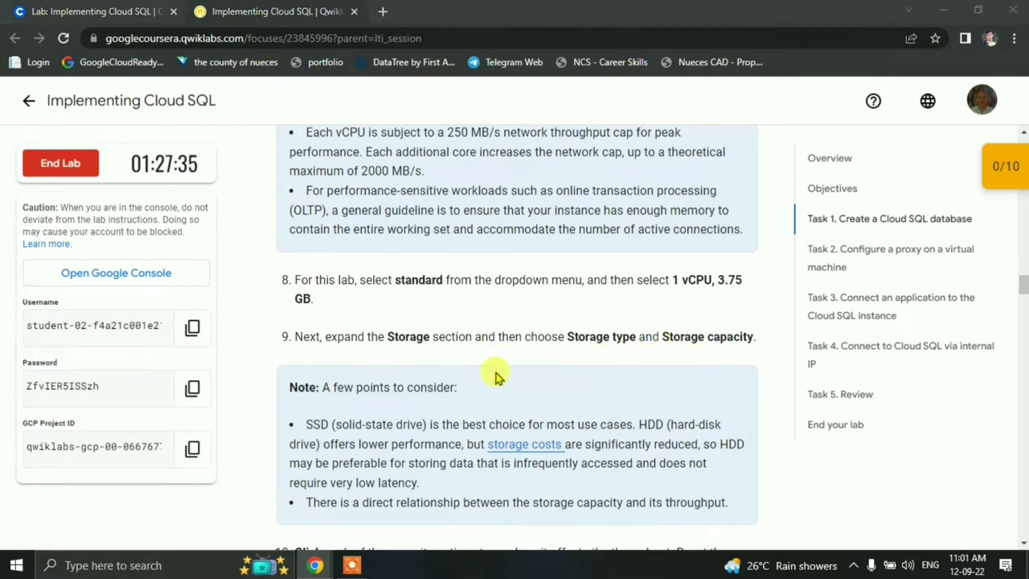
key("alt+Tab")
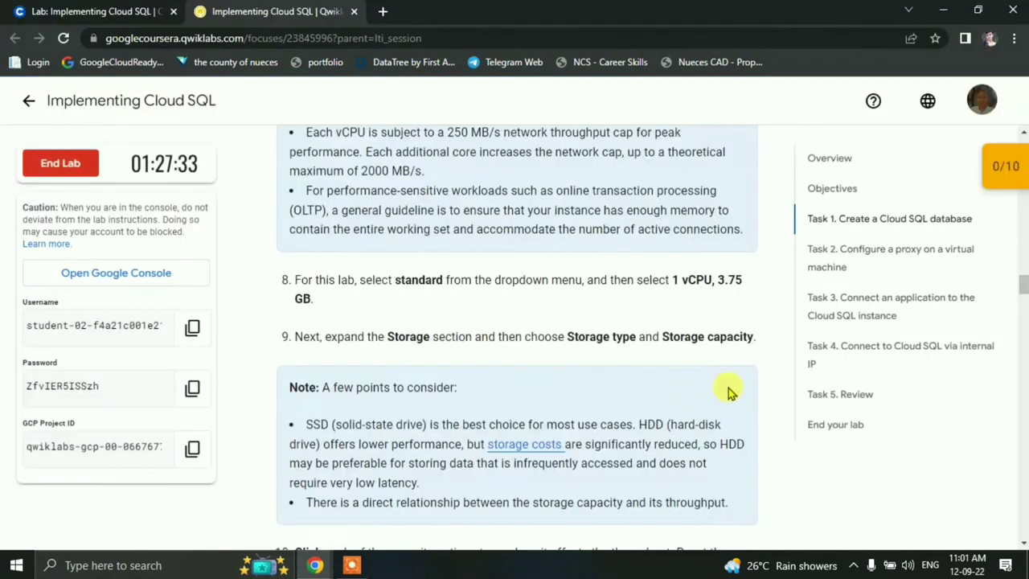
scroll(680, 399, "down", 3)
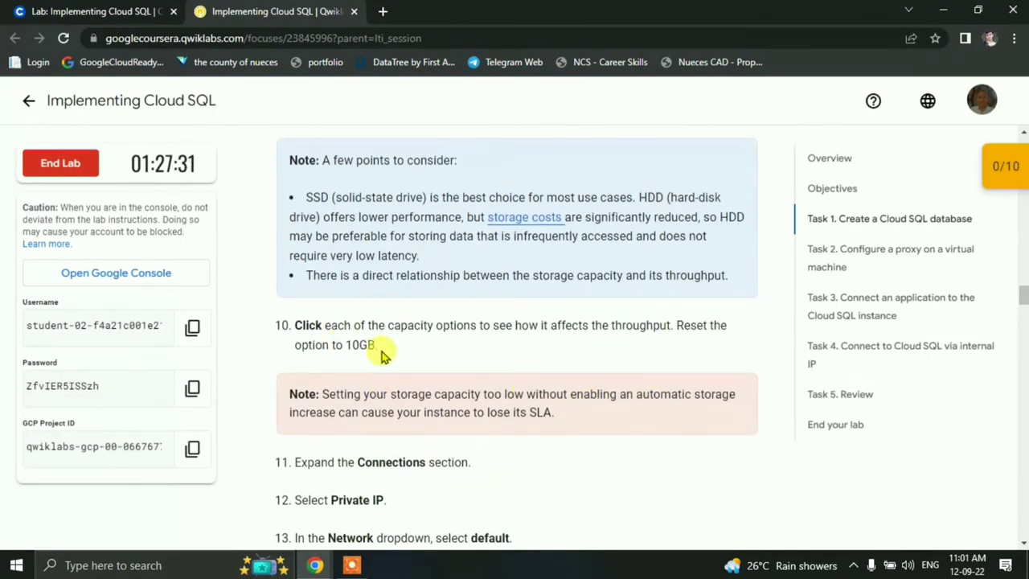
scroll(537, 376, "up", 2)
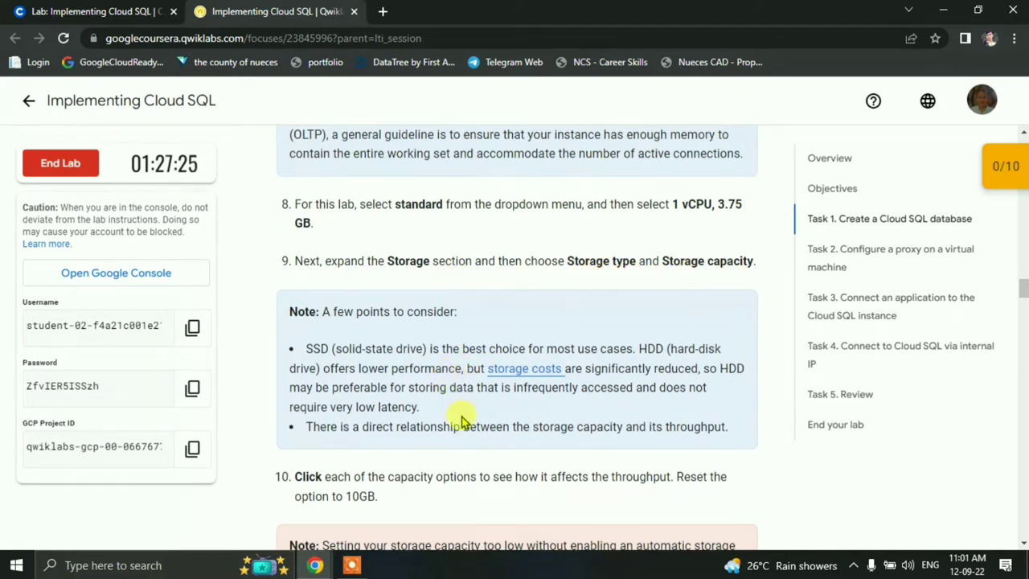
scroll(463, 422, "down", 2)
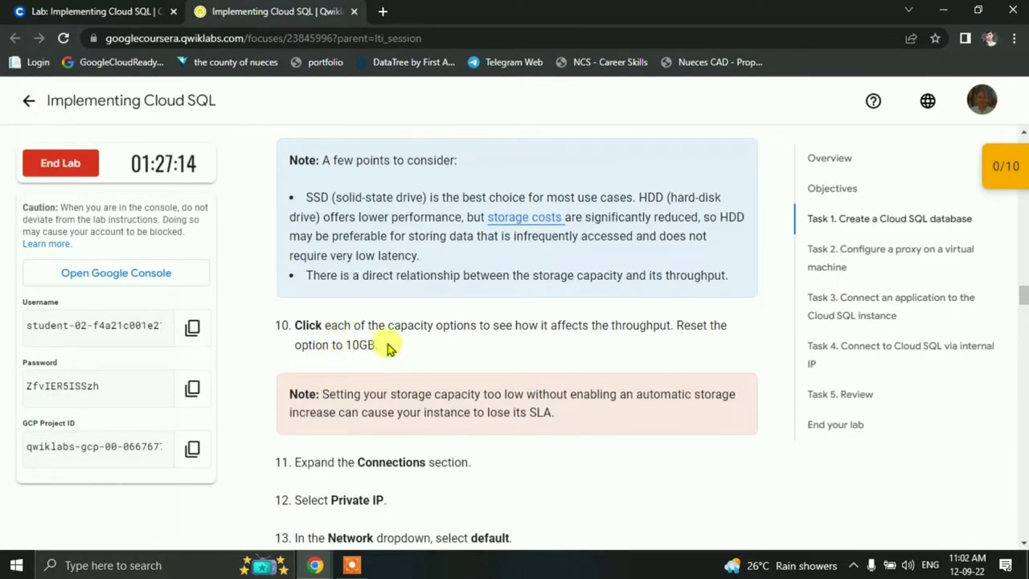
scroll(448, 356, "down", 1)
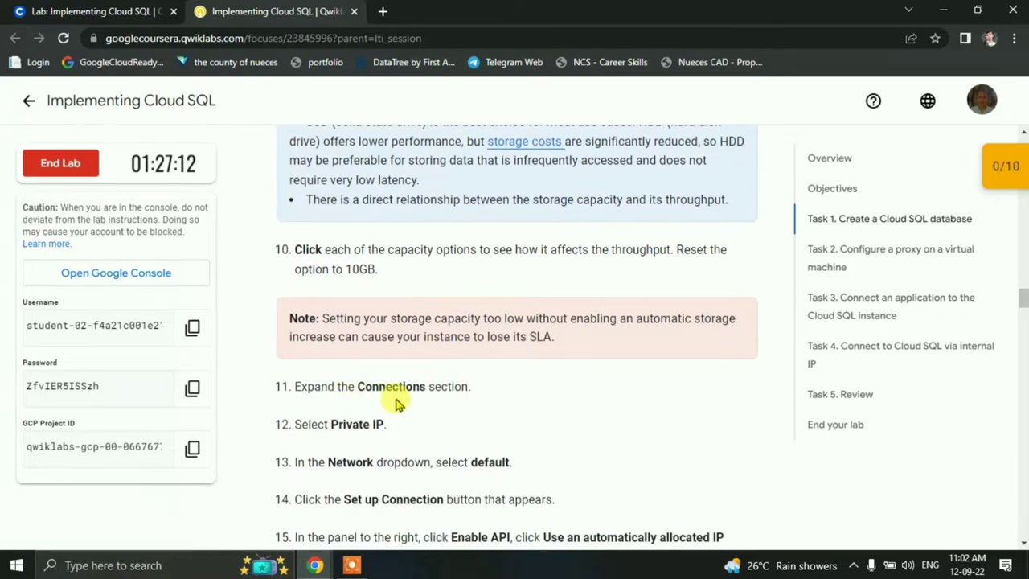
Step: Expand the Connections section of the instance form and enable Private IP as the lab instructs
key("alt+Tab")
scroll(282, 455, "down", 3)
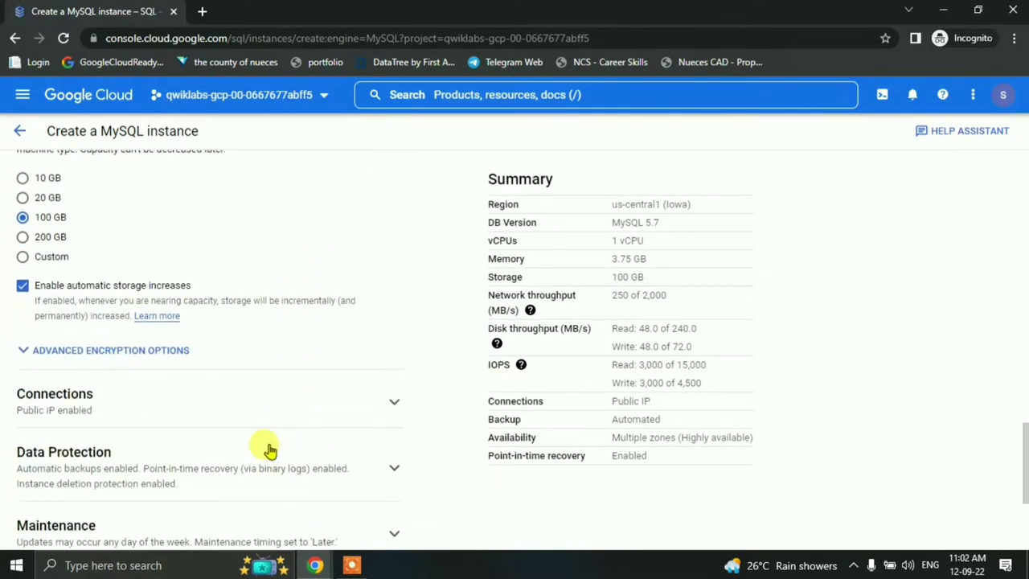
left_click(388, 402)
scroll(270, 432, "down", 2)
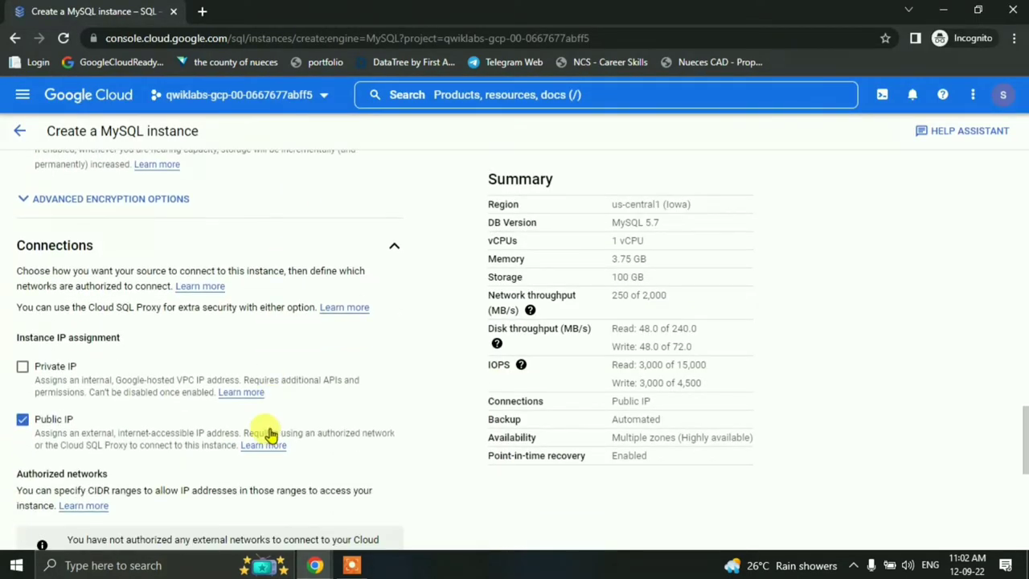
key("alt+Tab")
key("alt+Tab")
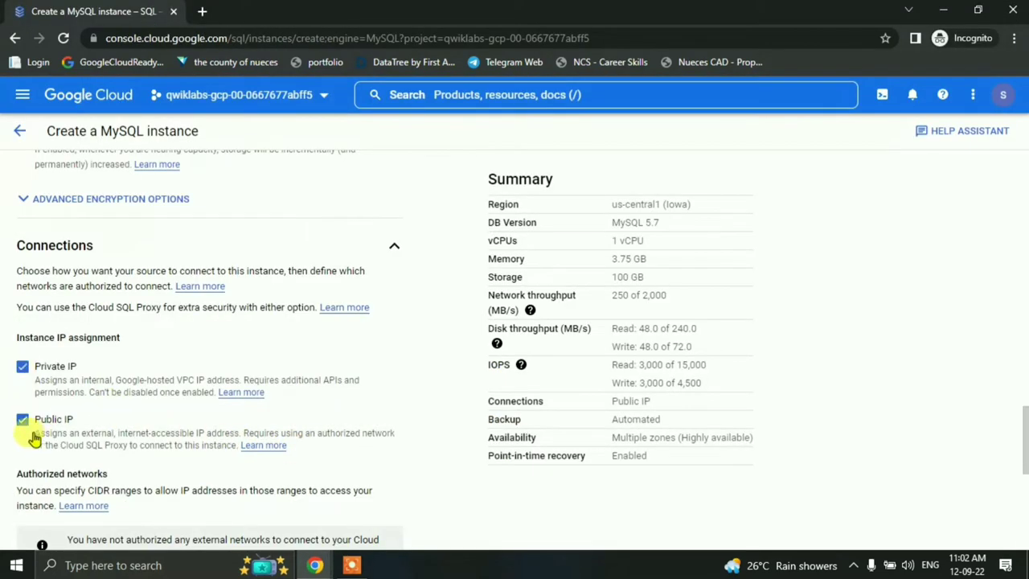
Step: Read the lab's instructions for choosing the network, setting up the private connection and creating the instance
key("alt+Tab")
scroll(473, 423, "down", 1)
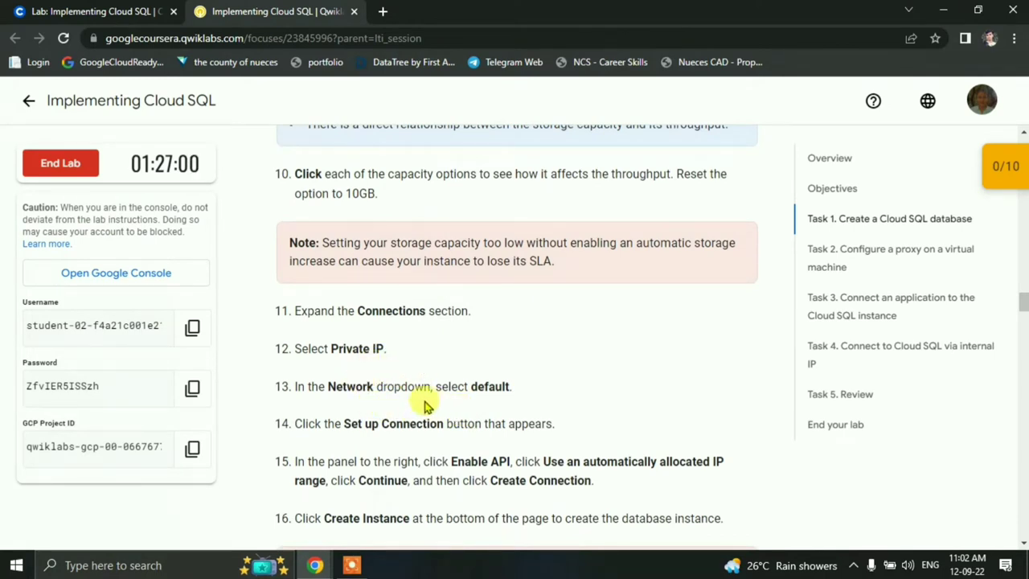
scroll(378, 410, "down", 1)
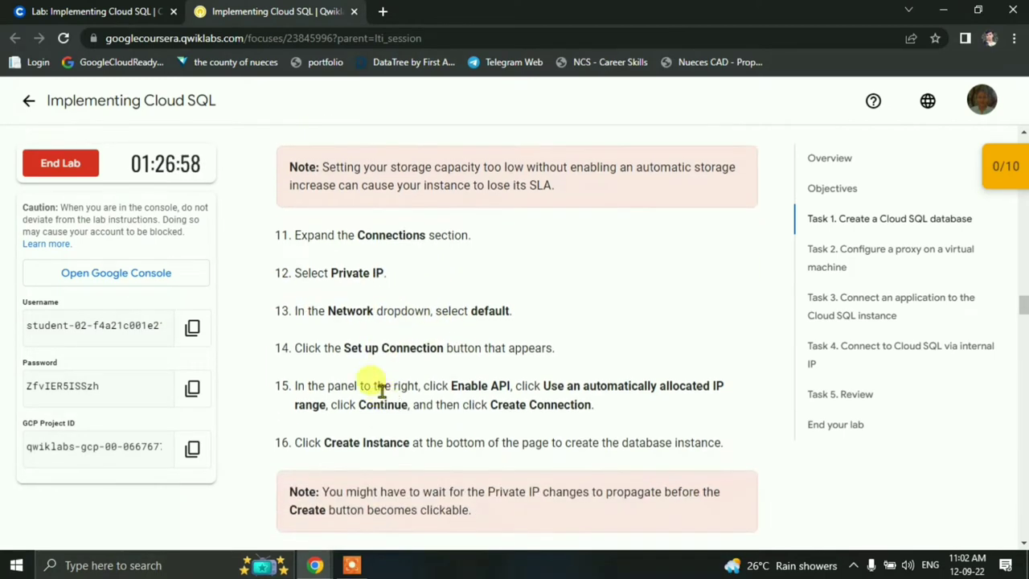
key("alt+Tab")
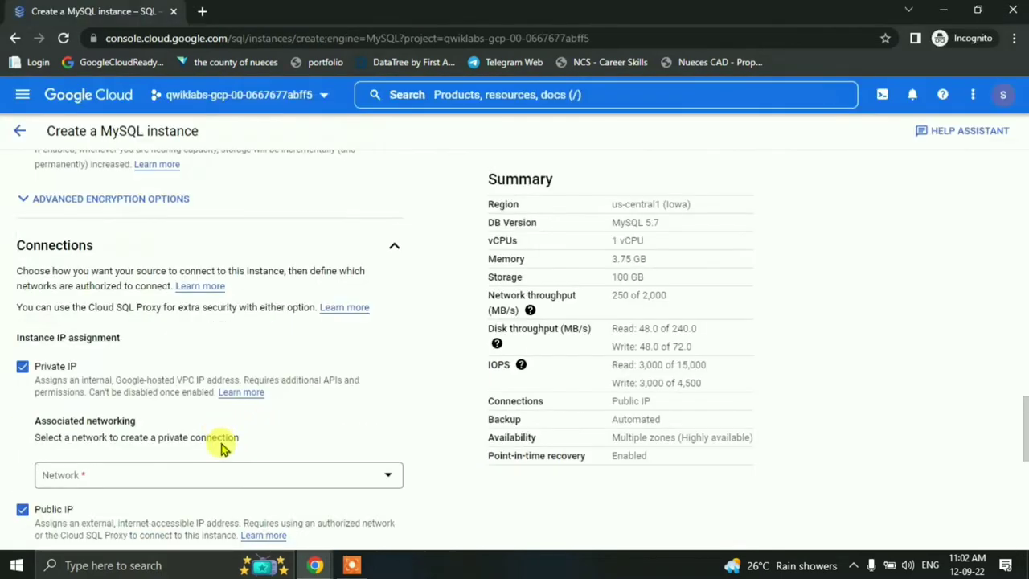
Step: Select the default network for the private connection and check the lab's following connection instructions
scroll(223, 448, "down", 1)
left_click(355, 402)
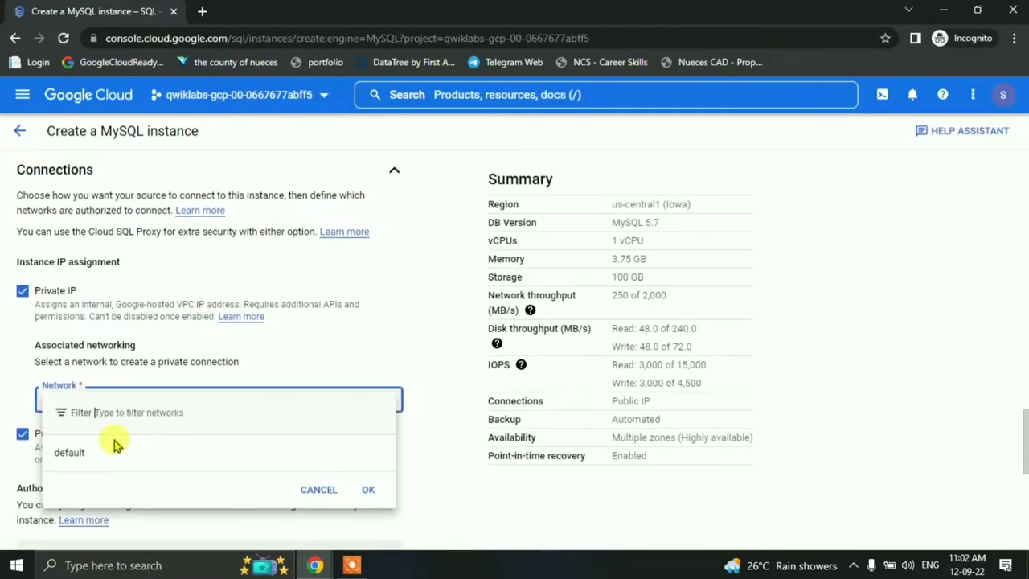
left_click(86, 452)
key("alt+Tab")
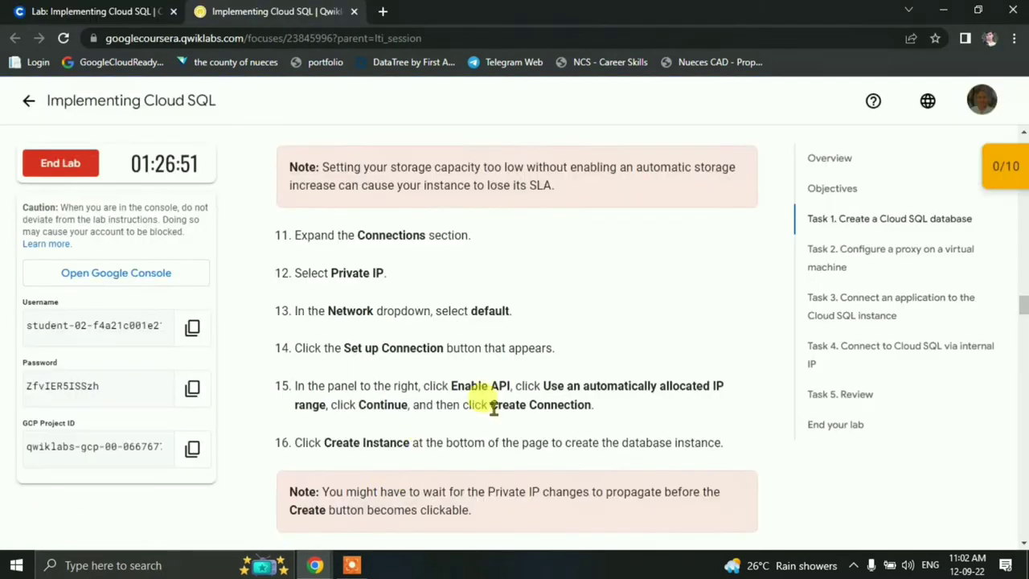
scroll(523, 390, "down", 1)
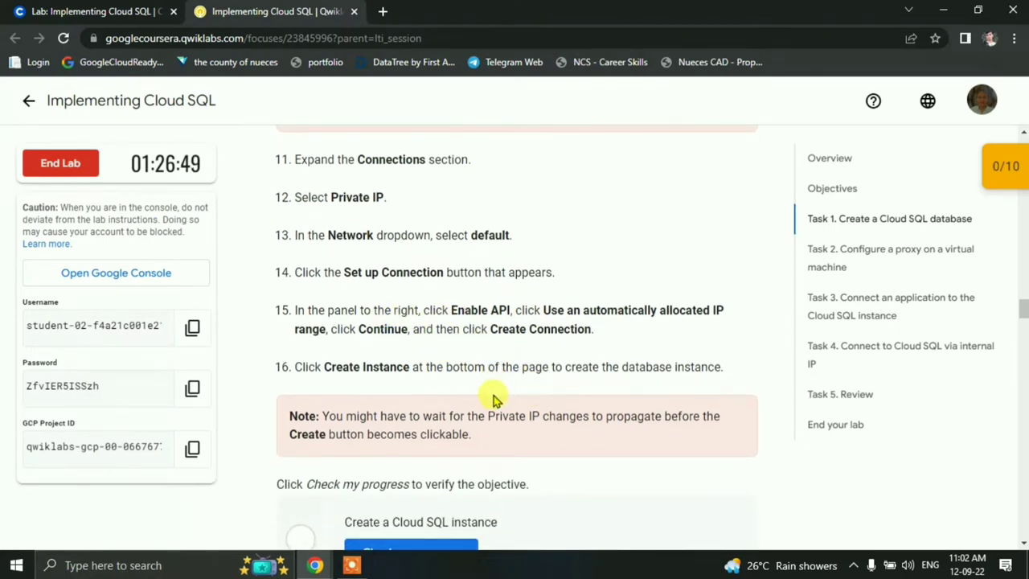
Step: Begin setting up the private services access connection and enable the Service Networking API
key("alt+Tab")
scroll(236, 432, "down", 1)
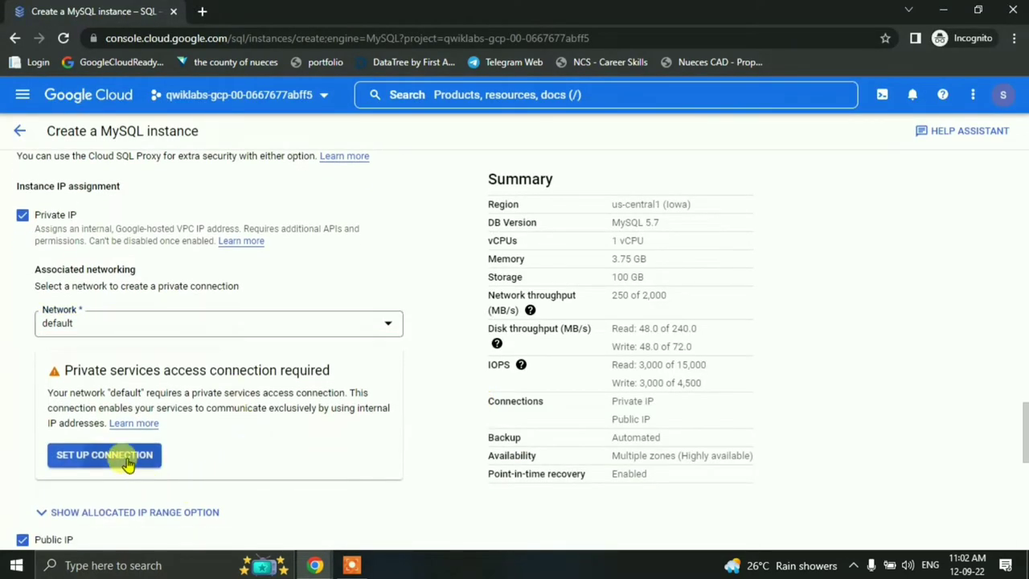
left_click(131, 456)
key("alt+Tab")
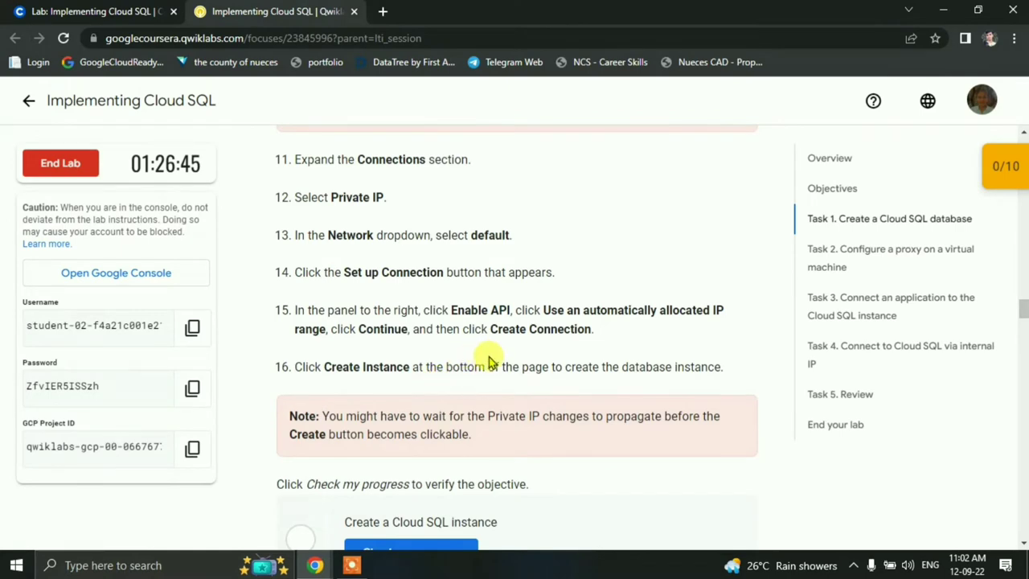
key("alt+Tab")
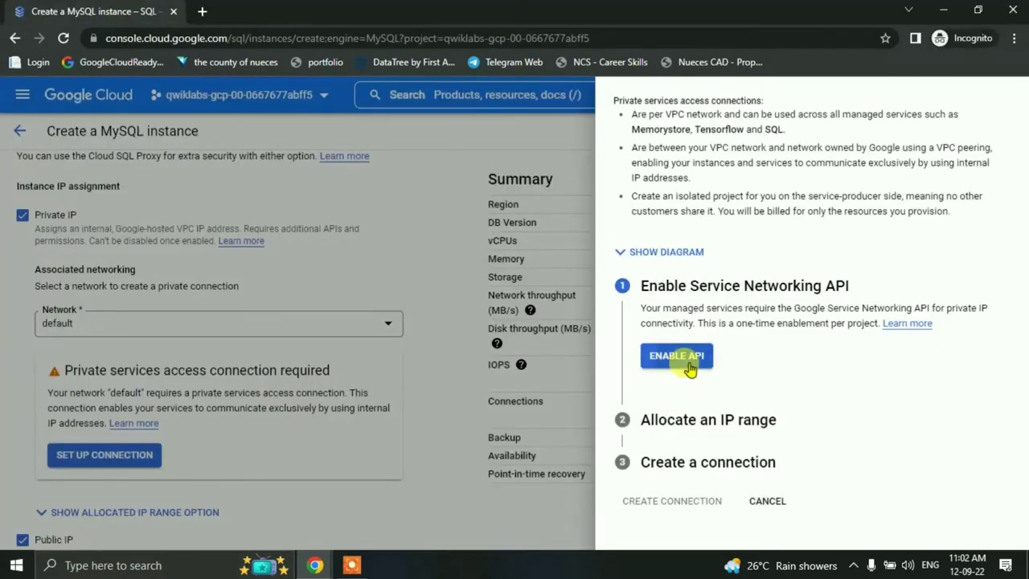
left_click(694, 370)
Step: Choose an automatically allocated IP range as the lab instructs and create the private connection on the default network
key("alt+Tab")
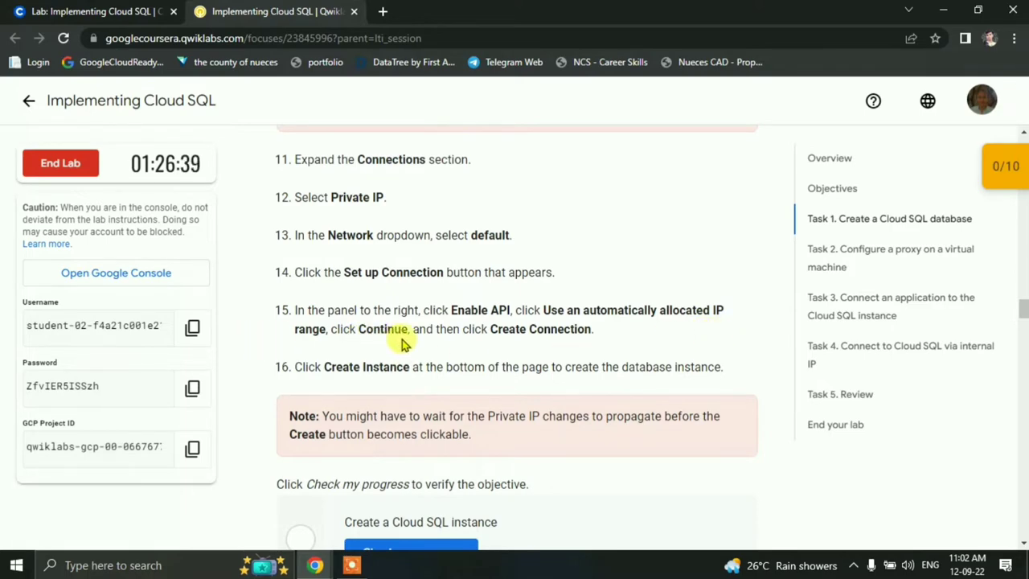
key("alt+Tab")
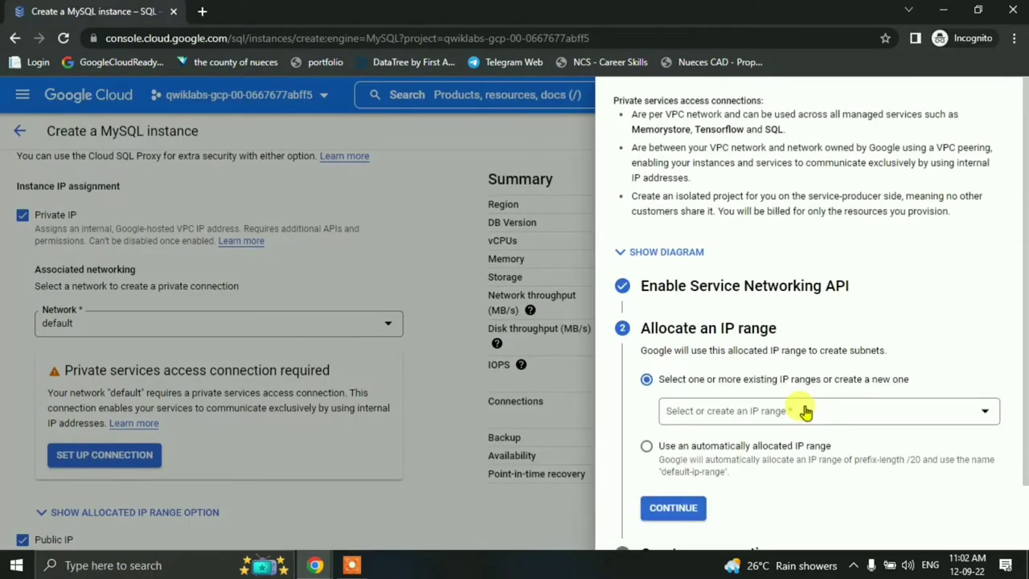
left_click(648, 448)
left_click(673, 507)
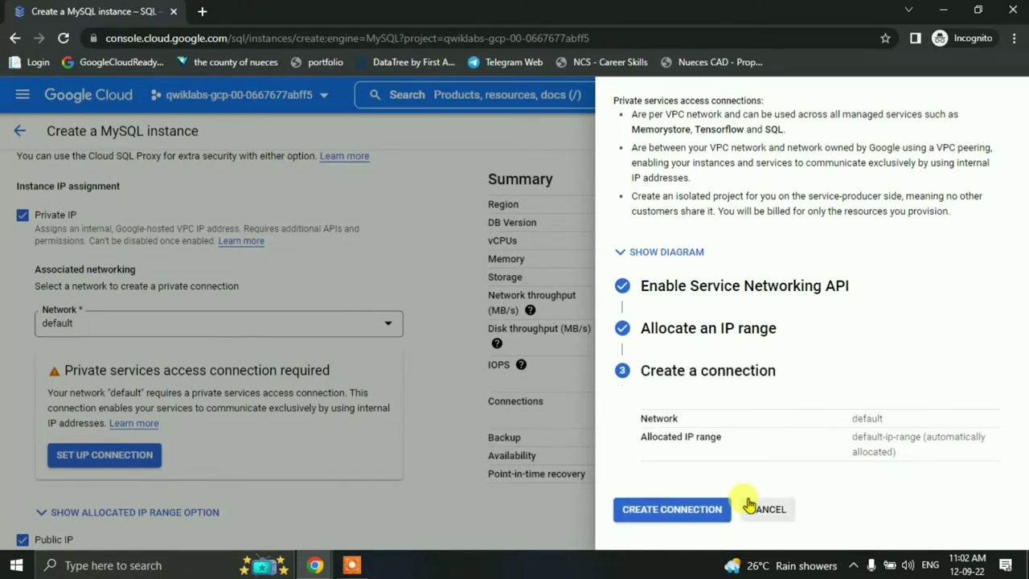
key("alt+Tab")
key("alt+Tab")
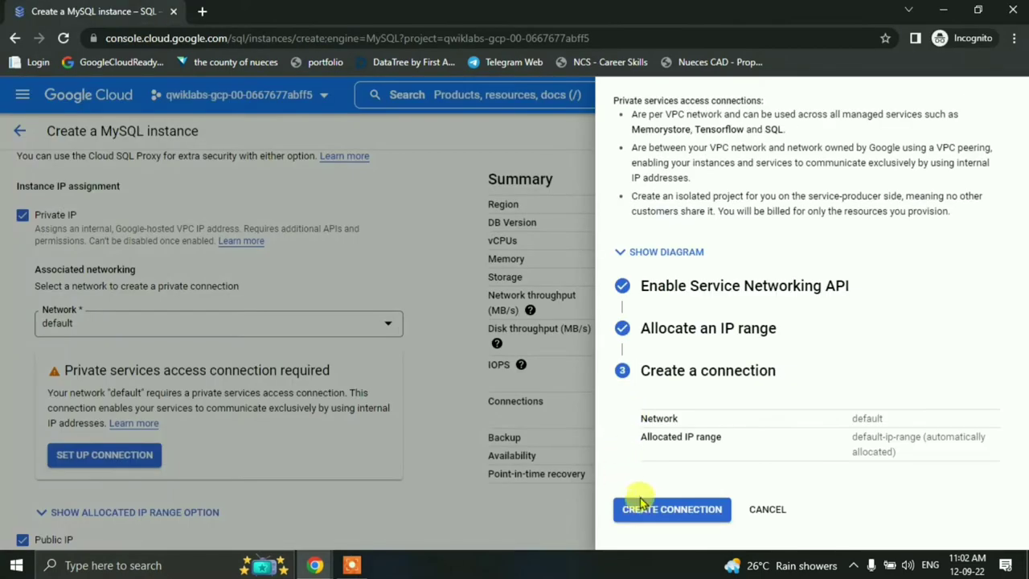
left_click(648, 507)
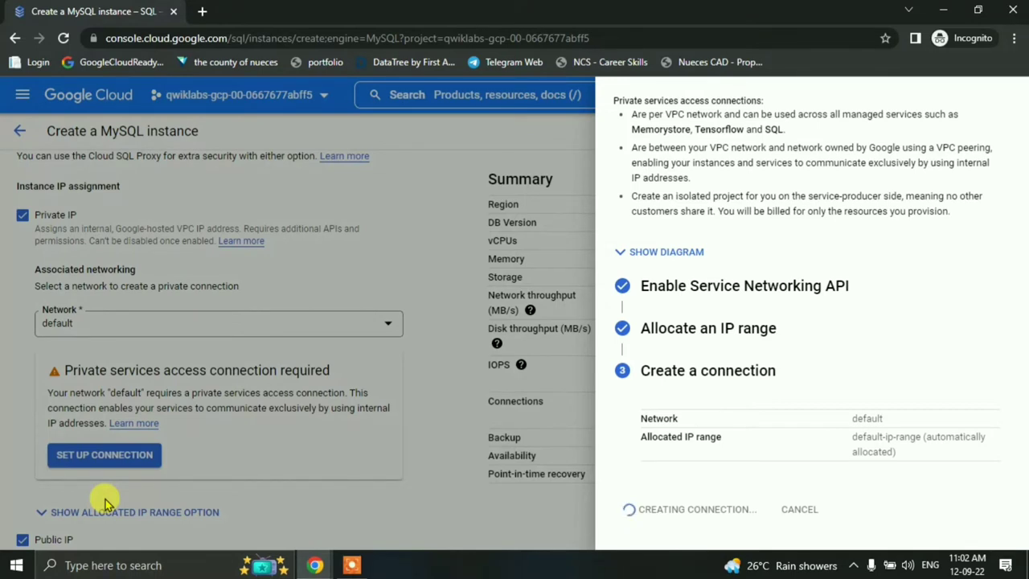
Step: Read the lab's remaining Task 1 instructions on creating the instance and verifying progress while the connection is being created
key("alt+Tab")
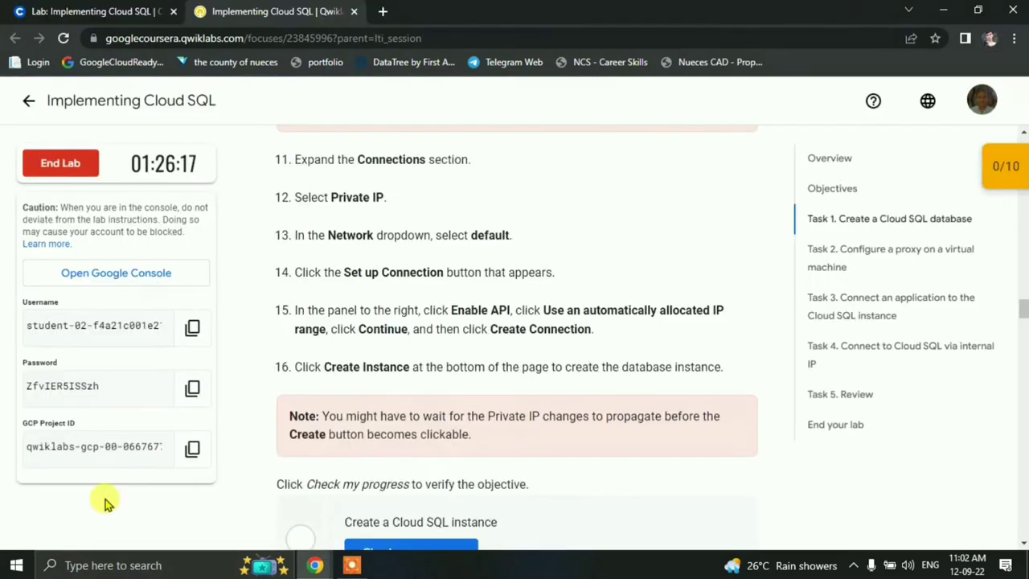
scroll(356, 404, "down", 3)
scroll(356, 404, "up", 1)
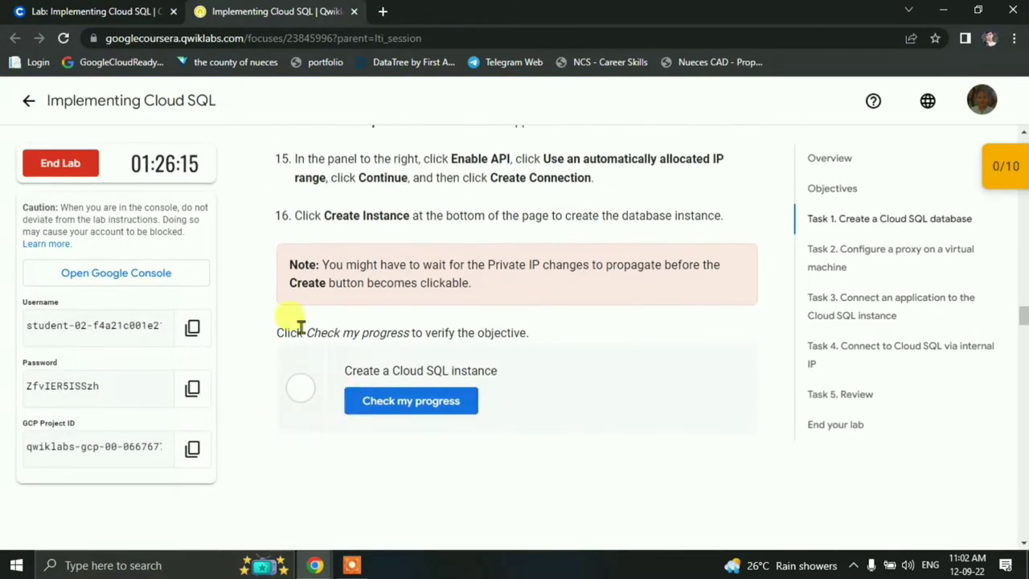
key("alt+Tab")
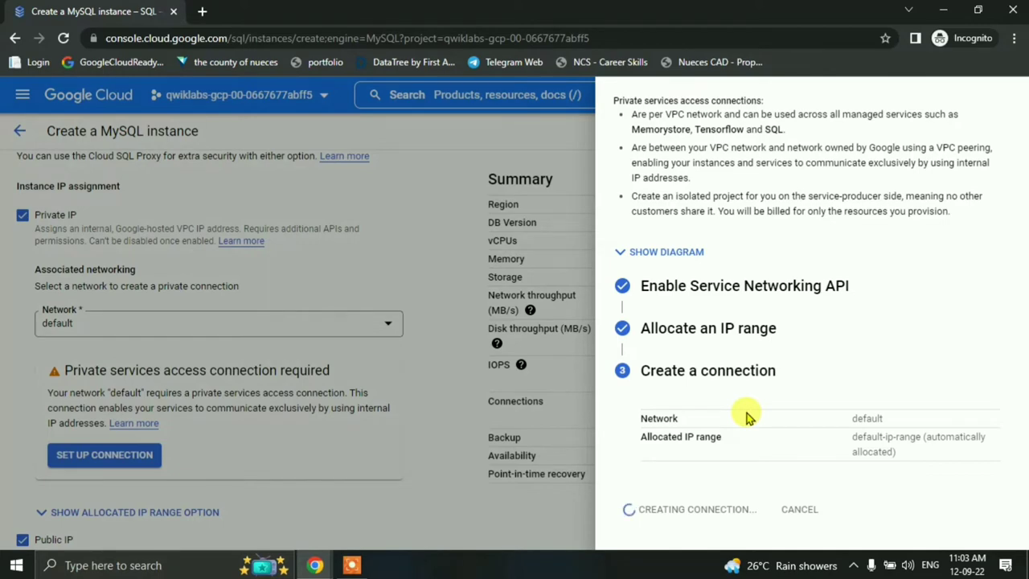
key("alt+Tab")
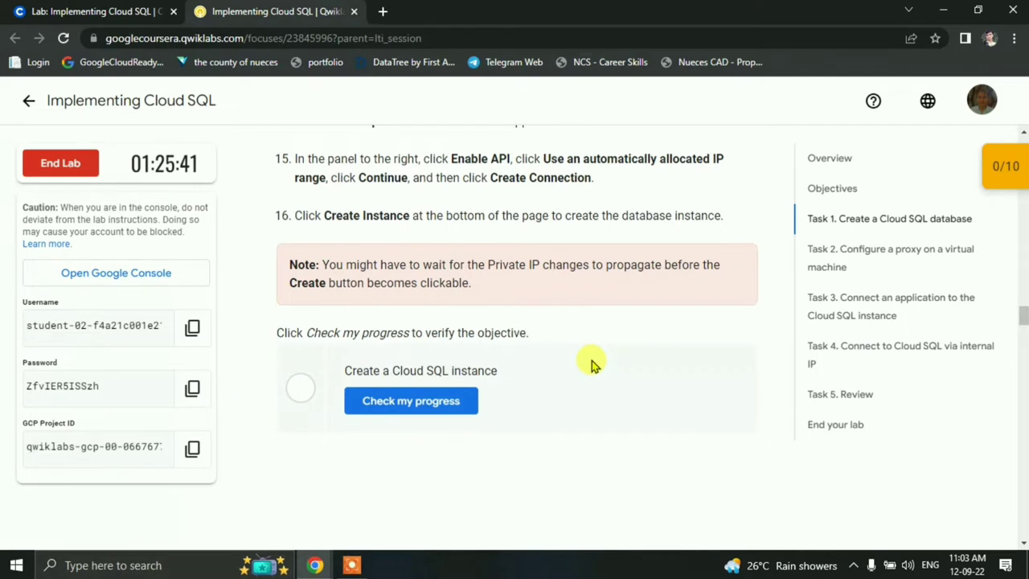
scroll(592, 363, "up", 1)
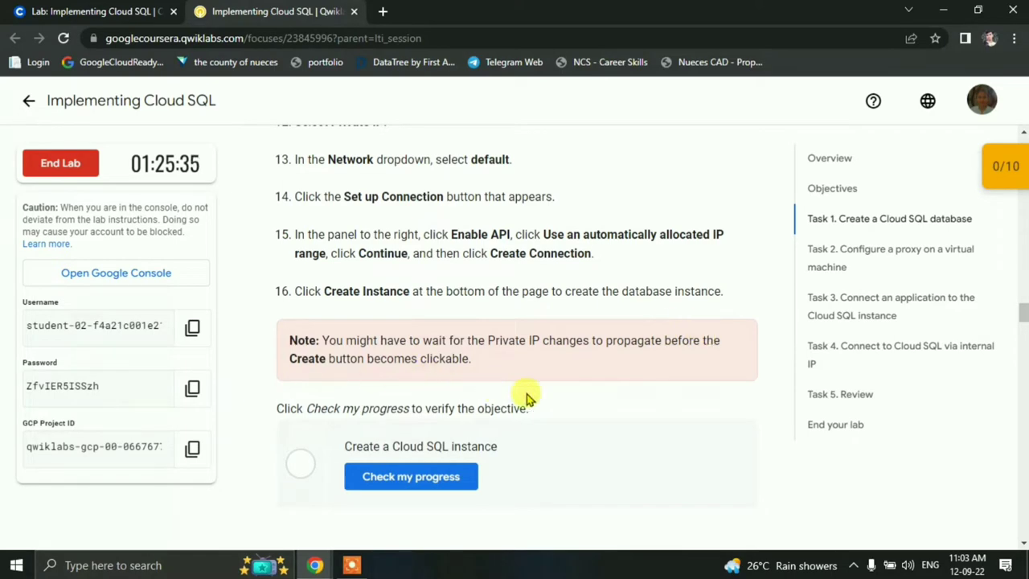
Step: Create the wordpress-db instance from the configured form and dismiss the Cloud SQL satisfaction survey
key("alt+Tab")
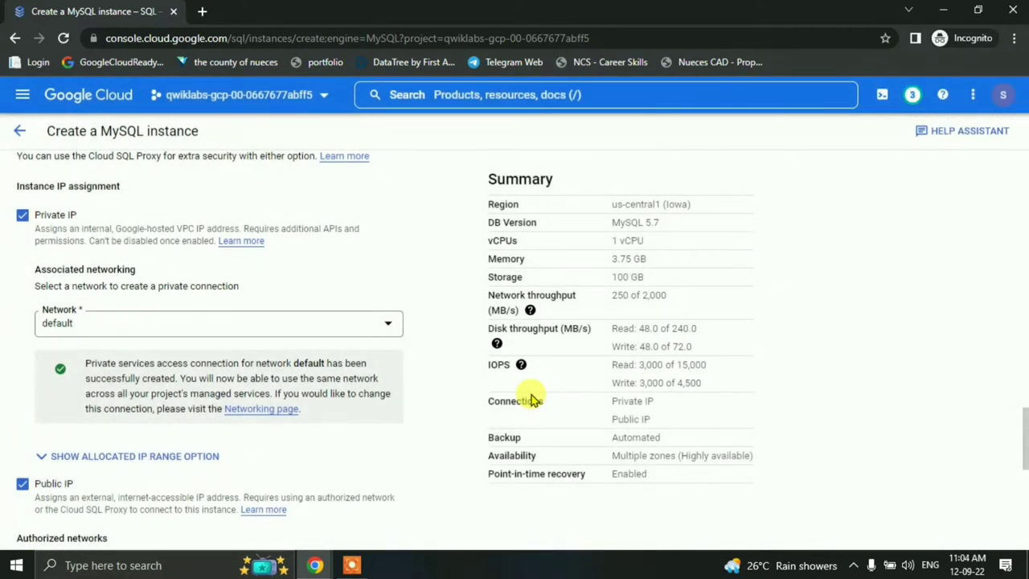
scroll(241, 345, "down", 6)
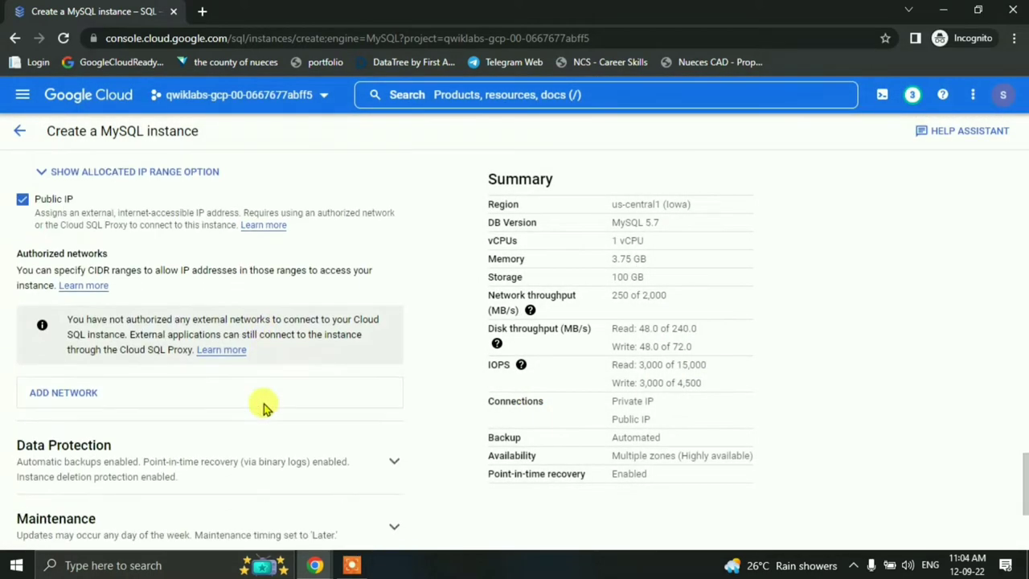
left_click(69, 521)
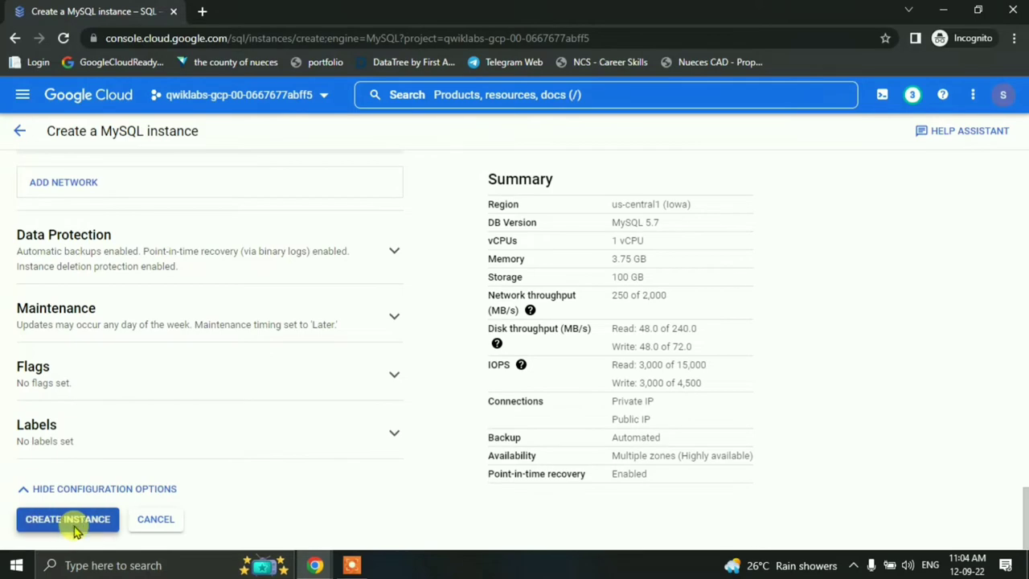
key("alt+Tab")
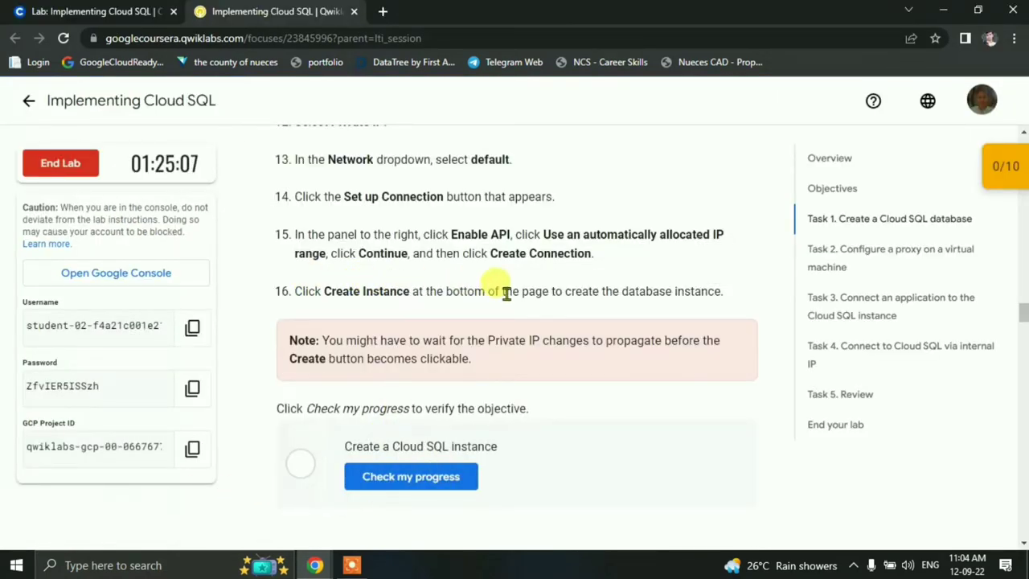
key("alt+Tab")
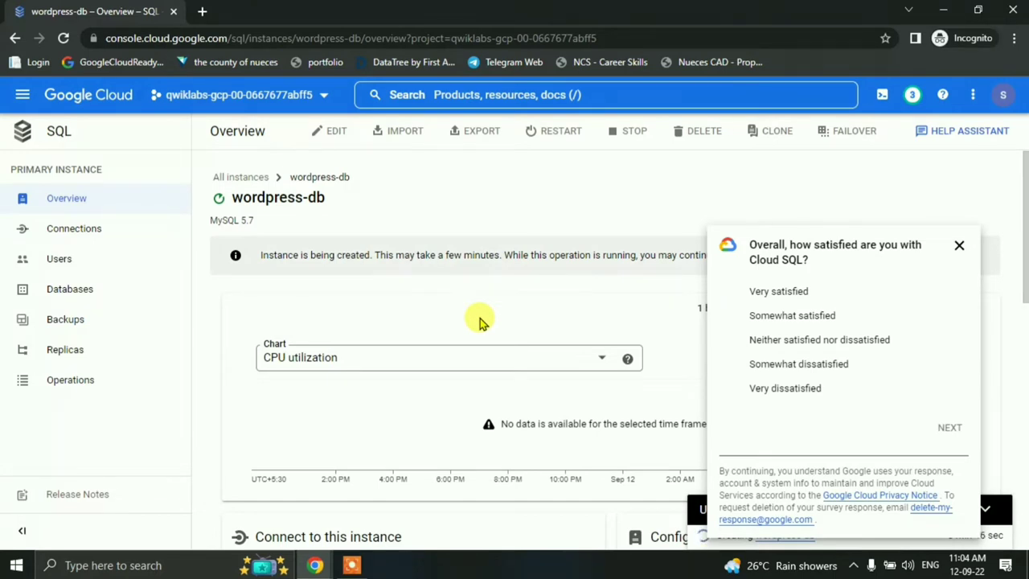
left_click(961, 255)
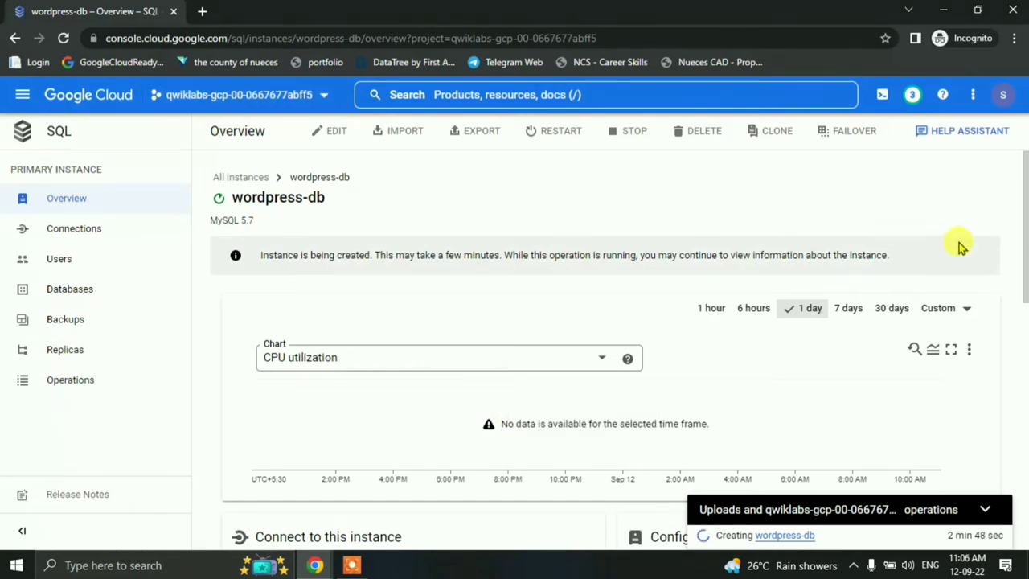
Step: Review the wordpress-db overview, including its connection details and configuration
scroll(959, 245, "down", 7)
scroll(593, 391, "up", 3)
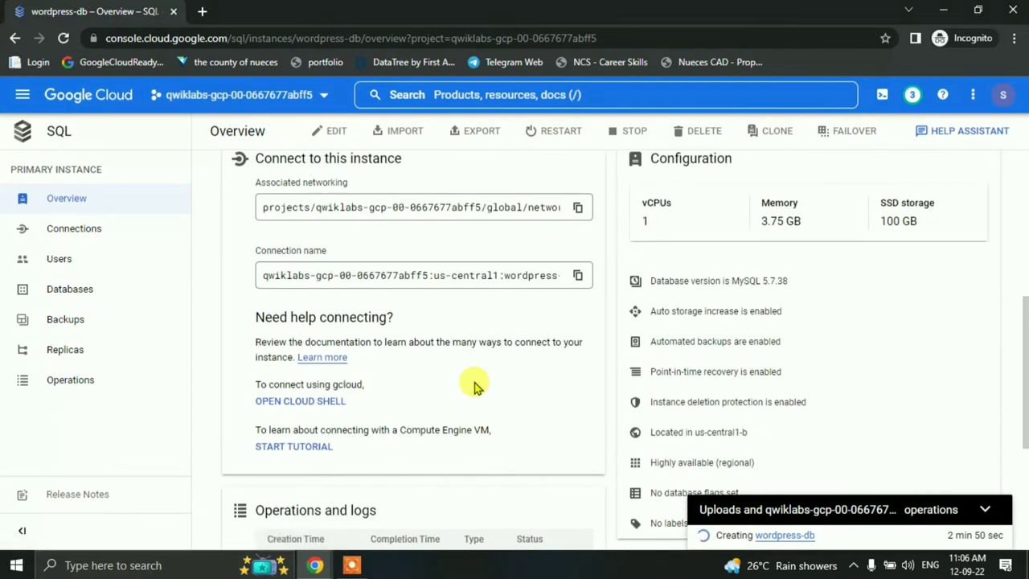
scroll(475, 387, "up", 2)
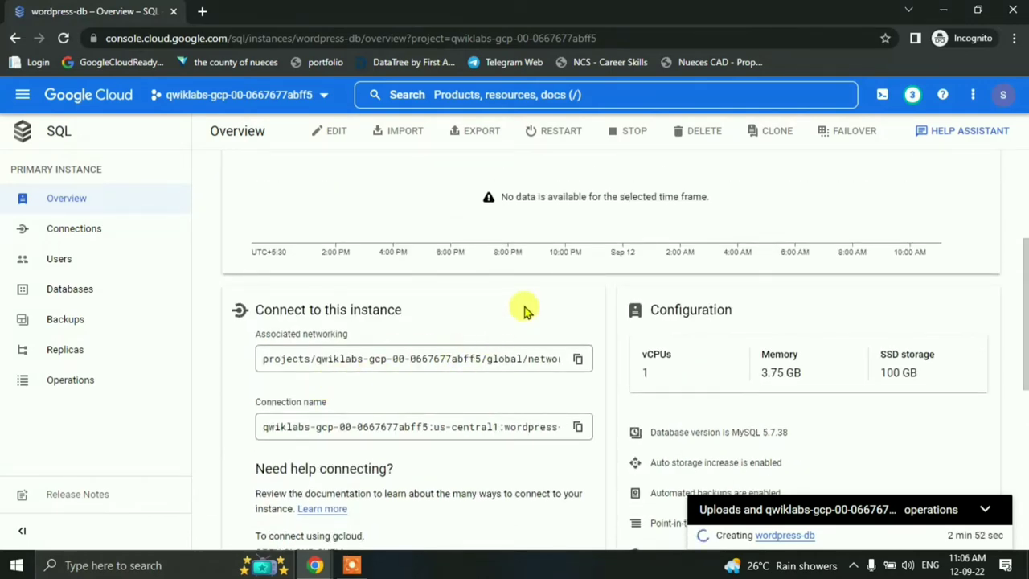
scroll(515, 320, "up", 1)
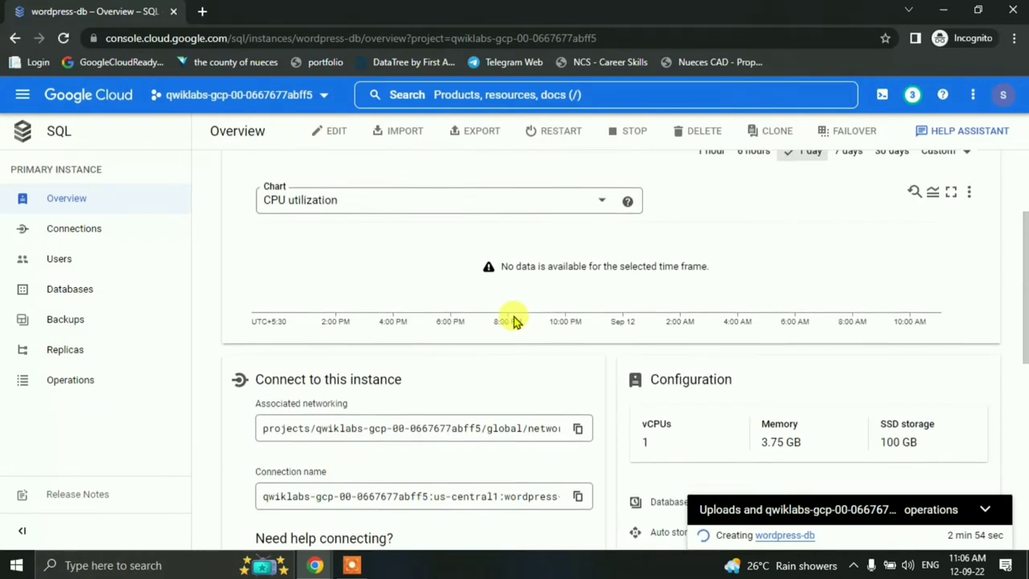
scroll(514, 320, "up", 2)
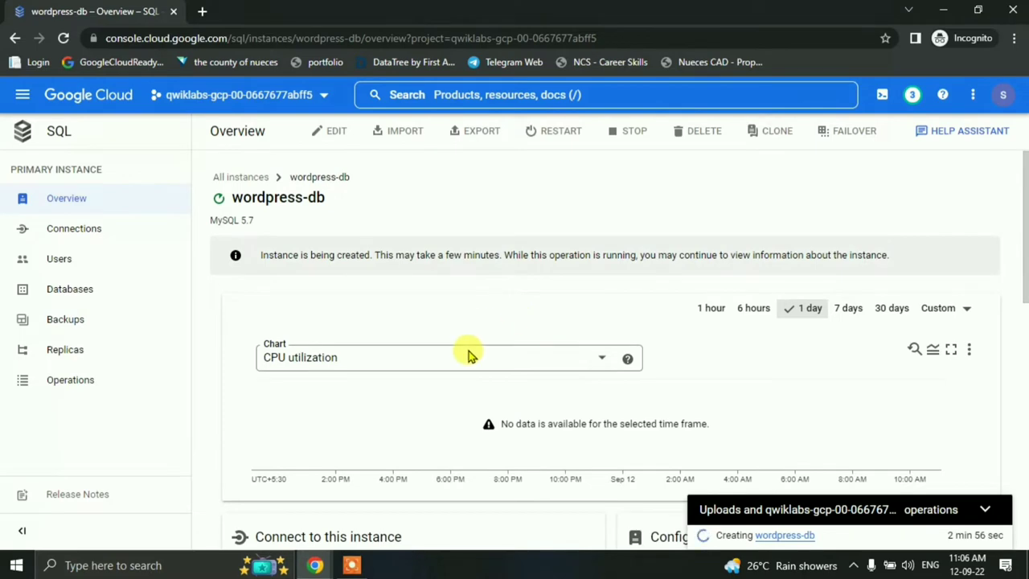
Step: Switch to the lab page and run the progress check for the Create a Cloud SQL instance objective
left_click(316, 566)
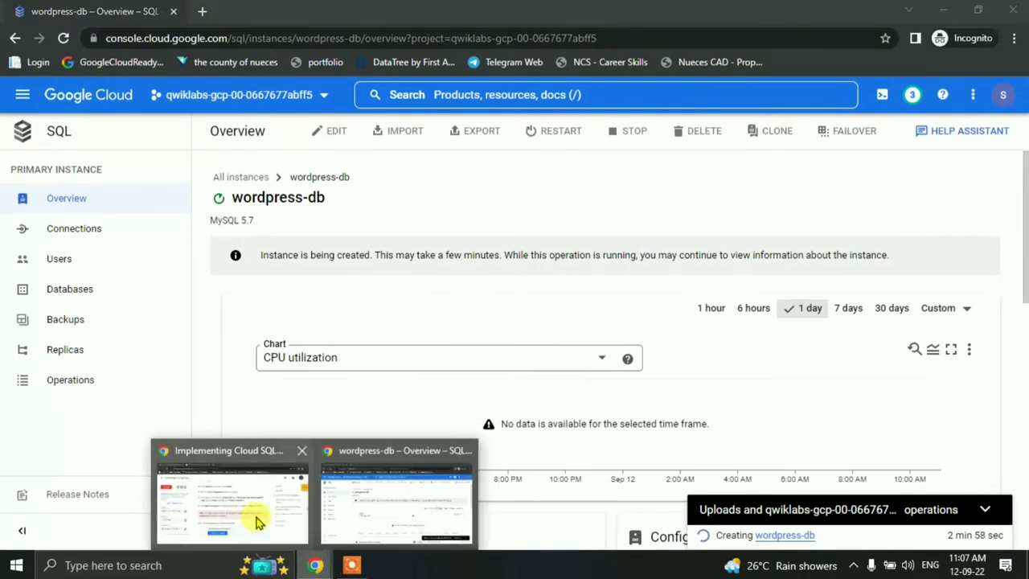
left_click(252, 520)
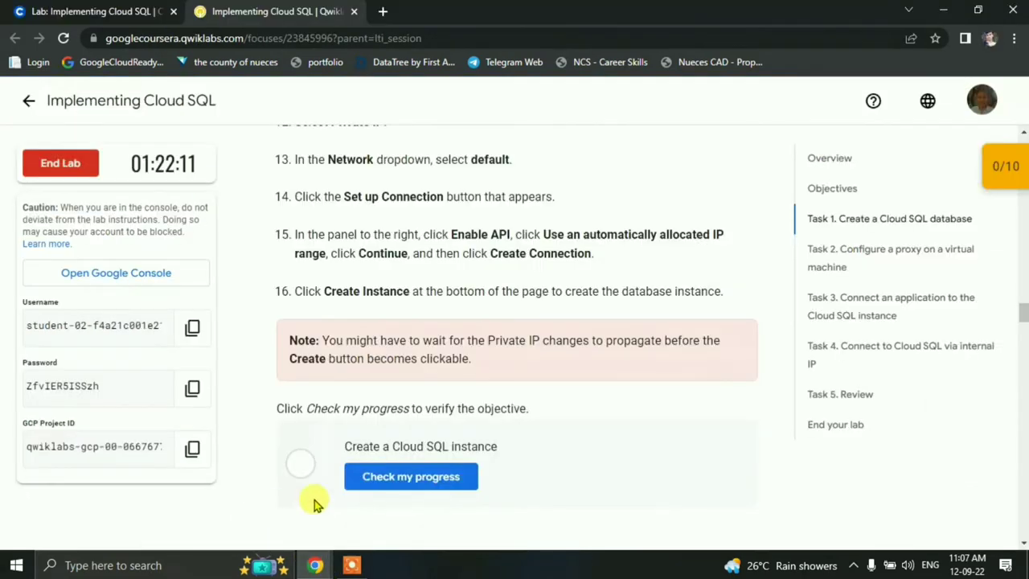
left_click(402, 475)
Step: Read the Task 2 instructions on connecting to wordpress-proxy and downloading the Cloud SQL Proxy
scroll(595, 410, "down", 2)
scroll(563, 398, "down", 5)
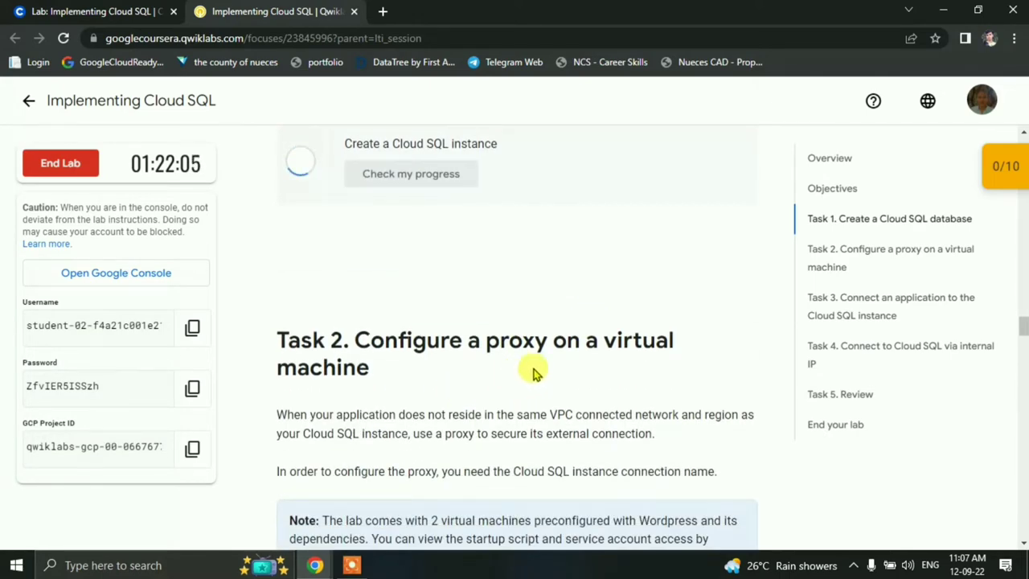
scroll(470, 406, "down", 4)
scroll(482, 409, "down", 3)
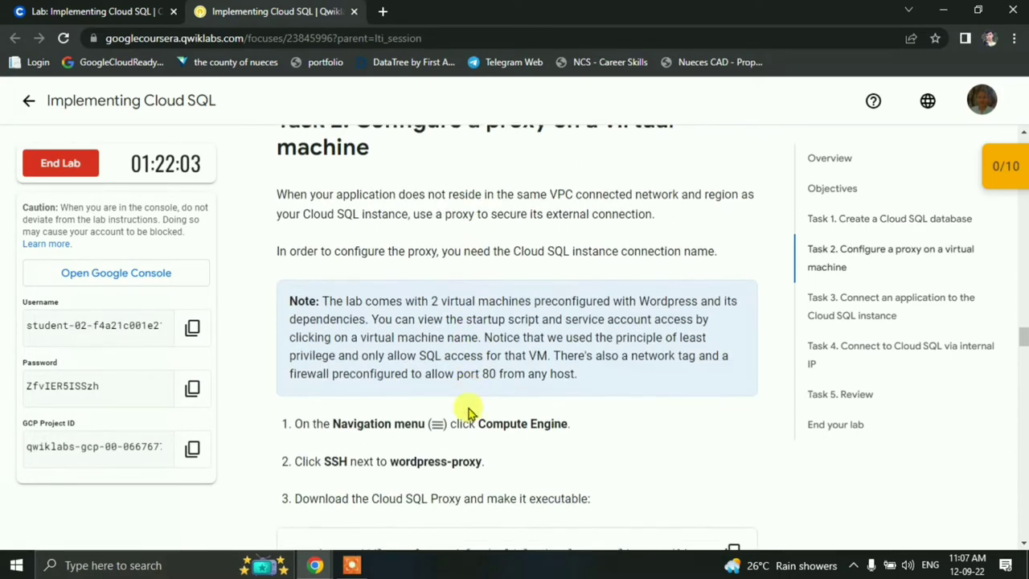
scroll(443, 410, "down", 2)
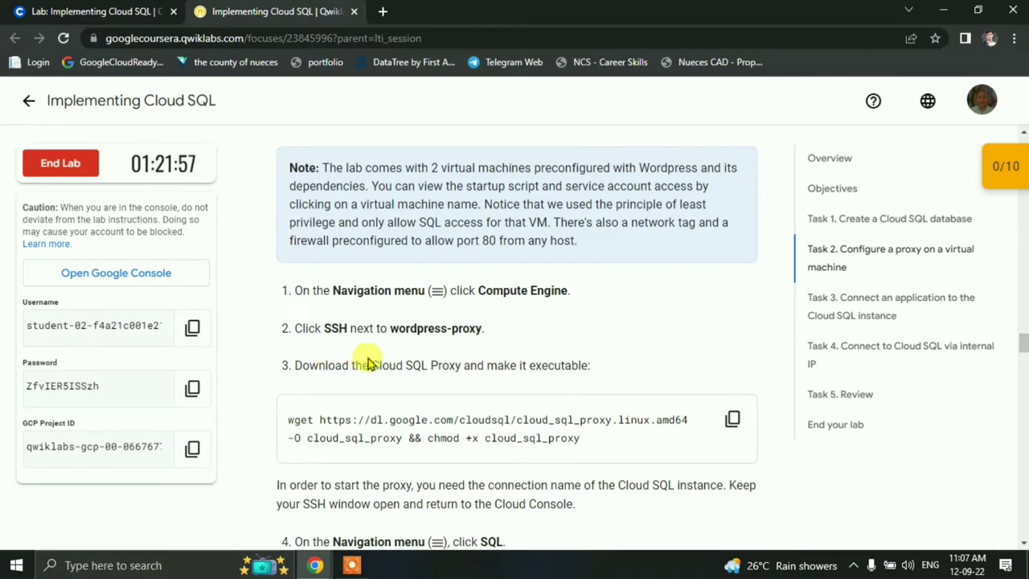
scroll(410, 402, "down", 1)
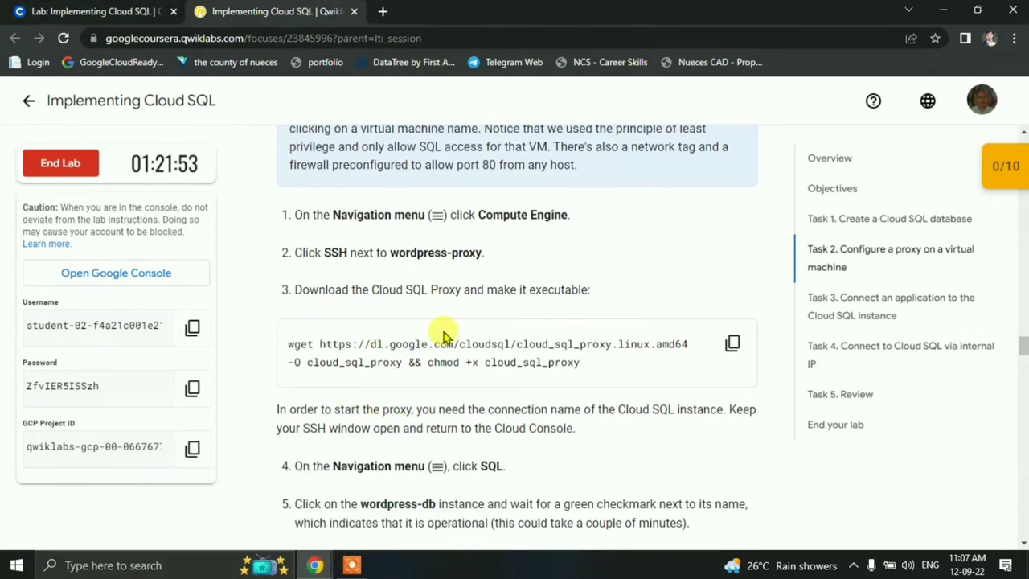
Step: Check the Task 1 progress result in the lab and return to the wordpress-db overview to monitor its creation
scroll(442, 331, "up", 10)
scroll(443, 331, "down", 1)
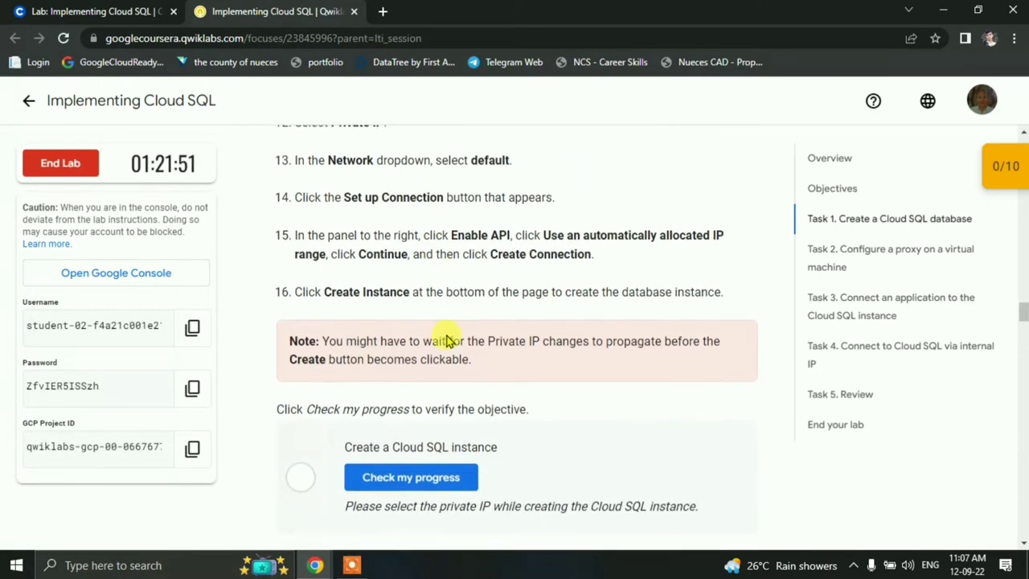
mouse_move(319, 565)
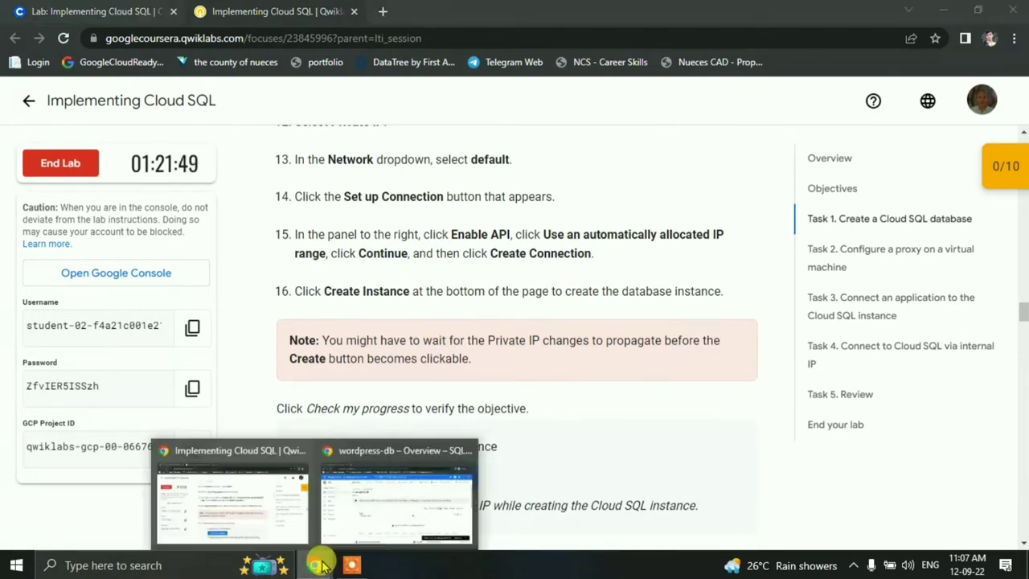
left_click(371, 503)
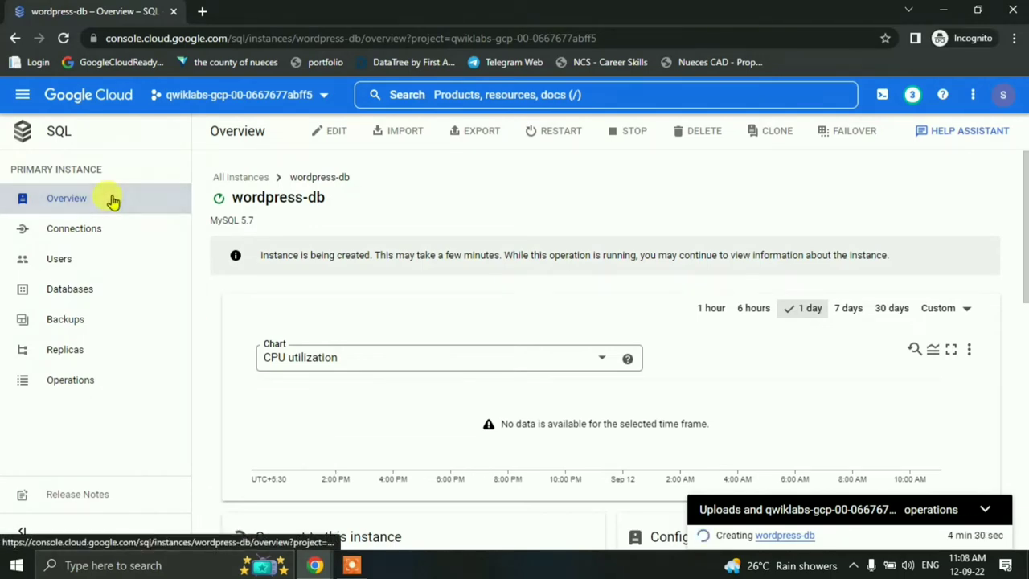
Step: Review the wordpress-db overview and its networking connections, dismiss the navigation menu tip, and return to the overview
scroll(519, 239, "down", 10)
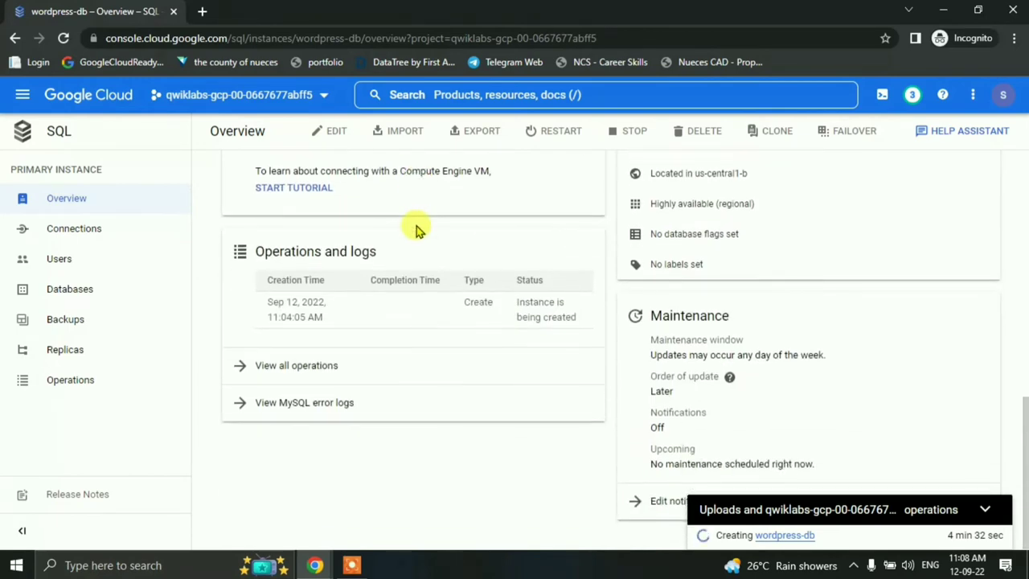
scroll(413, 230, "up", 10)
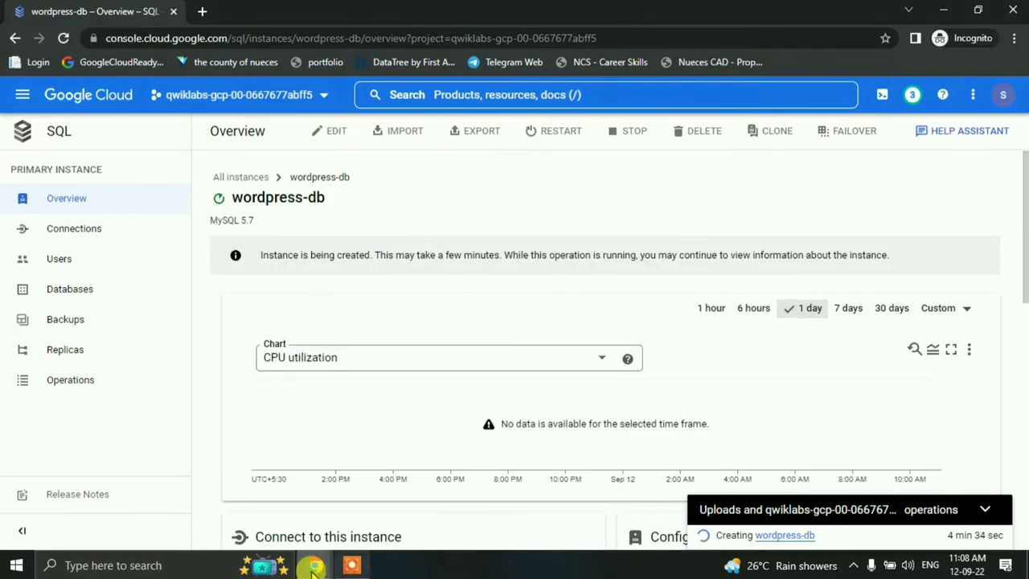
left_click(316, 567)
left_click(400, 305)
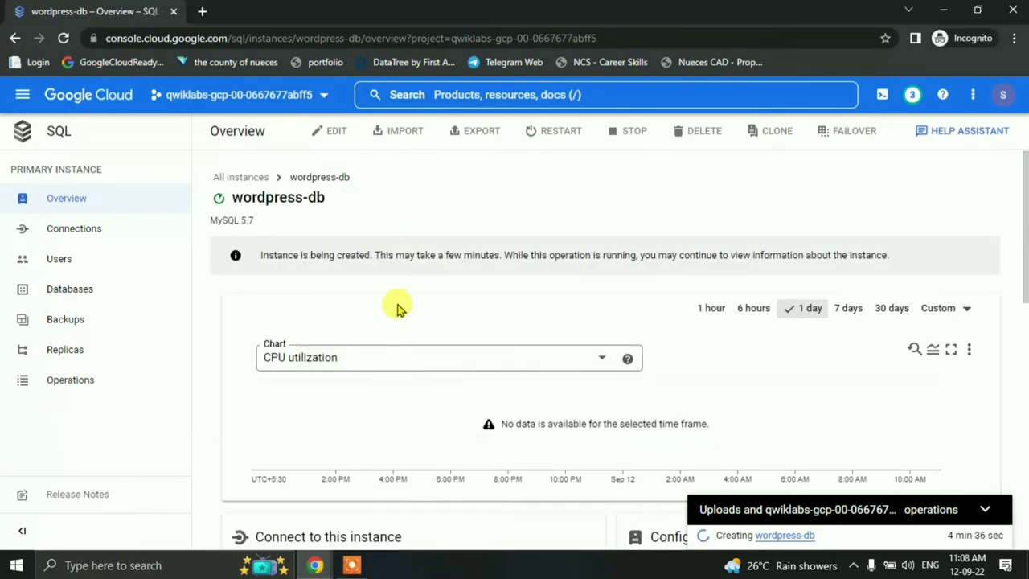
left_click(100, 233)
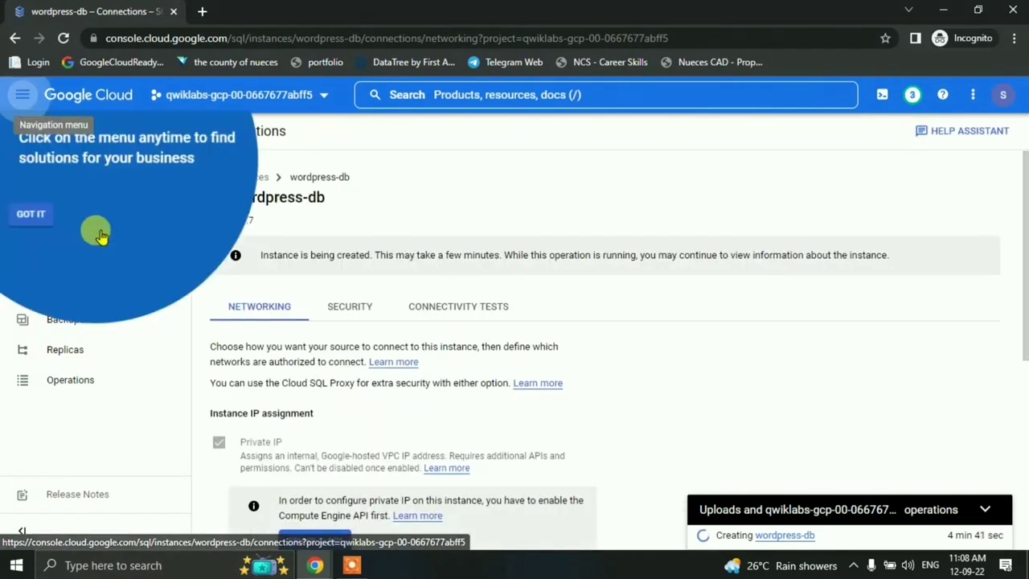
left_click(35, 223)
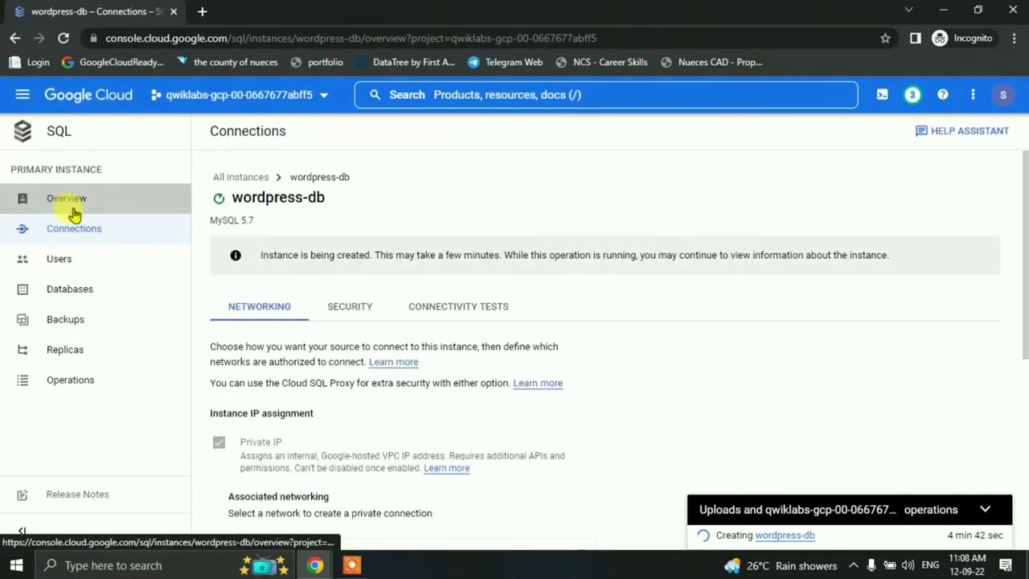
left_click(72, 213)
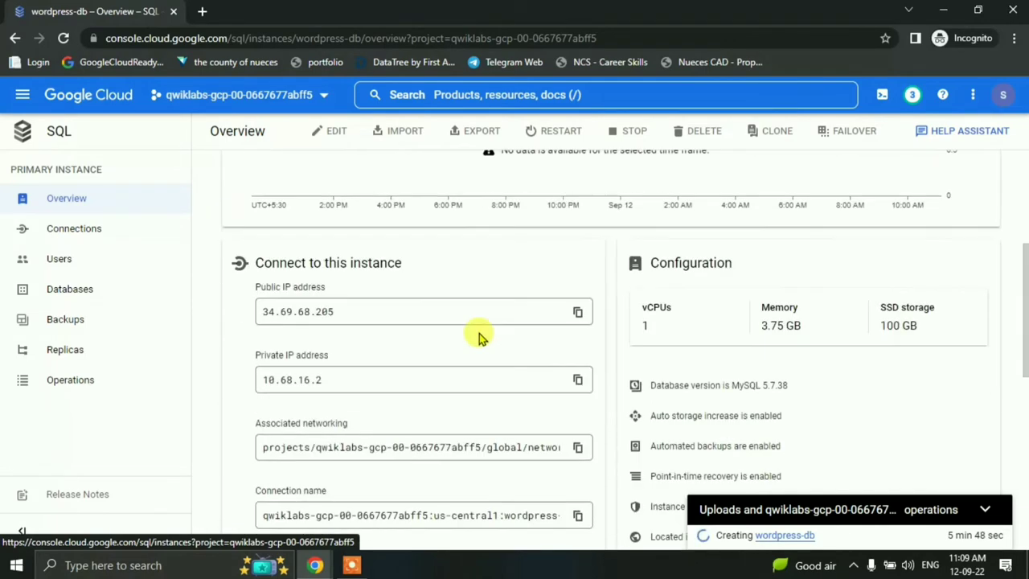
Step: Switch to the lab page and rerun the progress check for the Create a Cloud SQL instance objective
scroll(478, 335, "down", 5)
scroll(441, 418, "up", 4)
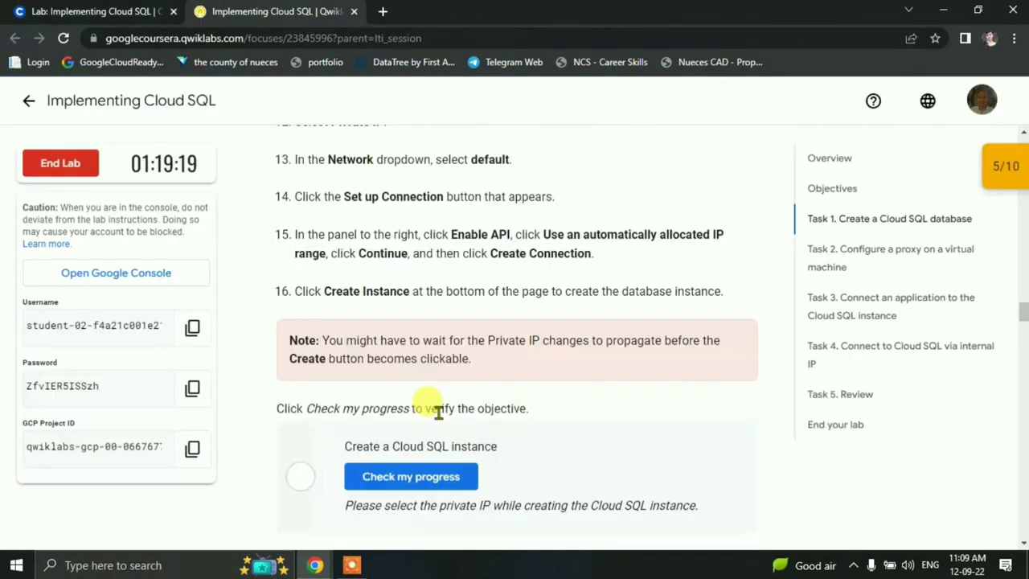
scroll(507, 402, "down", 2)
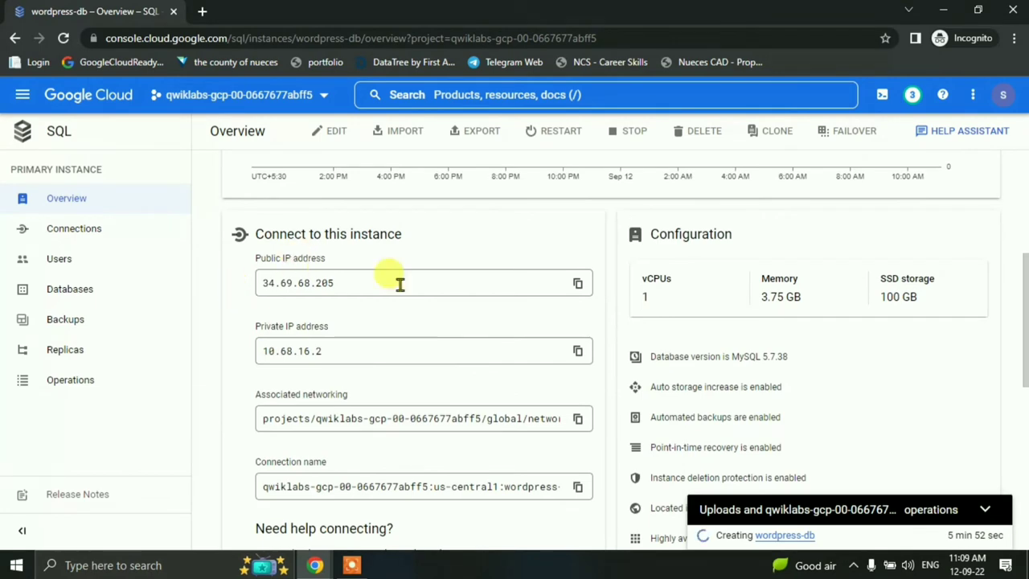
scroll(410, 338, "down", 3)
key("alt+Tab")
scroll(402, 427, "down", 2)
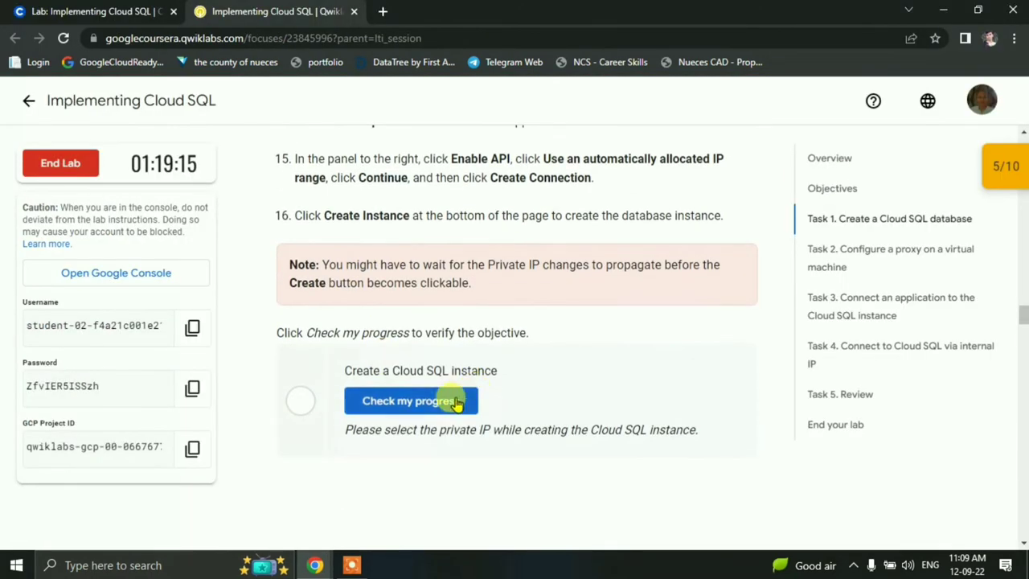
left_click(455, 402)
scroll(434, 362, "down", 1)
scroll(466, 340, "down", 8)
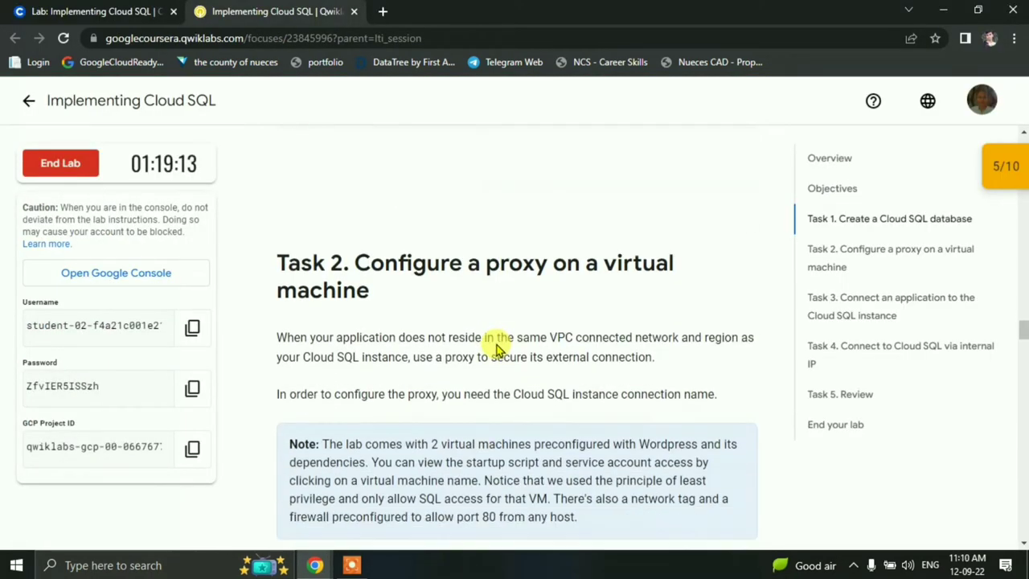
scroll(492, 345, "up", 10)
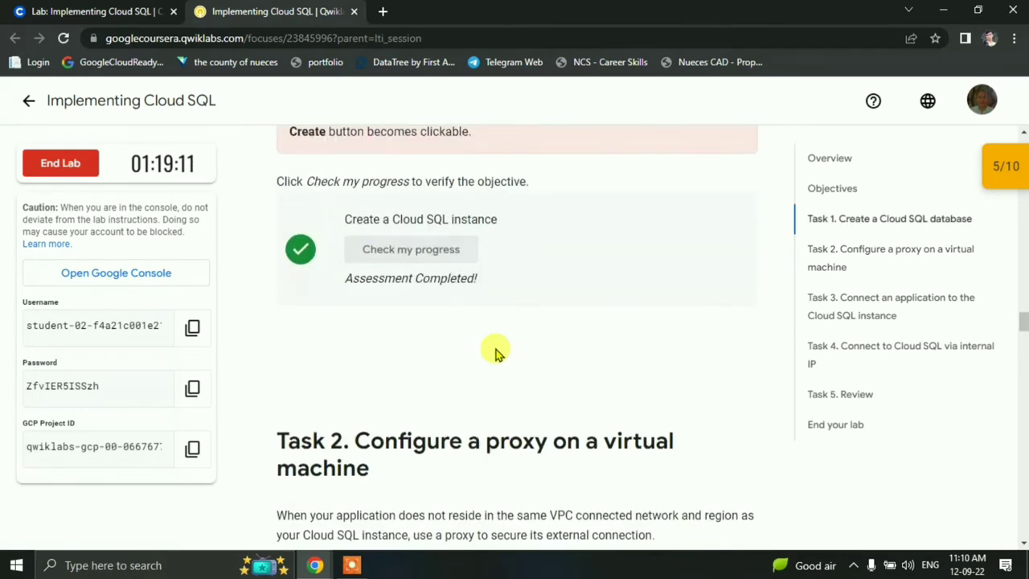
Step: Open the list of all SQL instances with the info panel hidden and inspect wordpress-db's full instance connection name
key("alt+Tab")
scroll(490, 383, "up", 6)
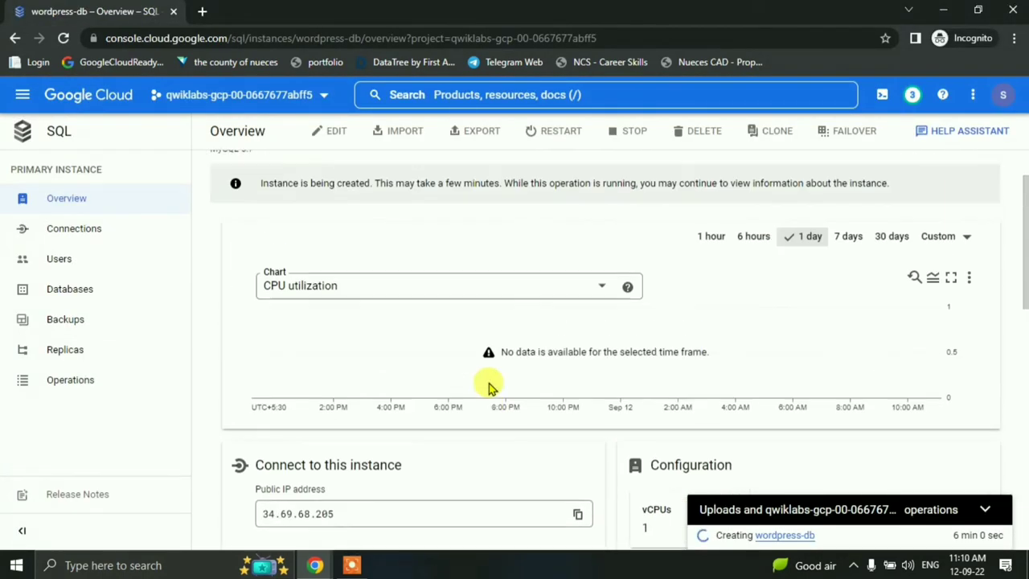
left_click(227, 179)
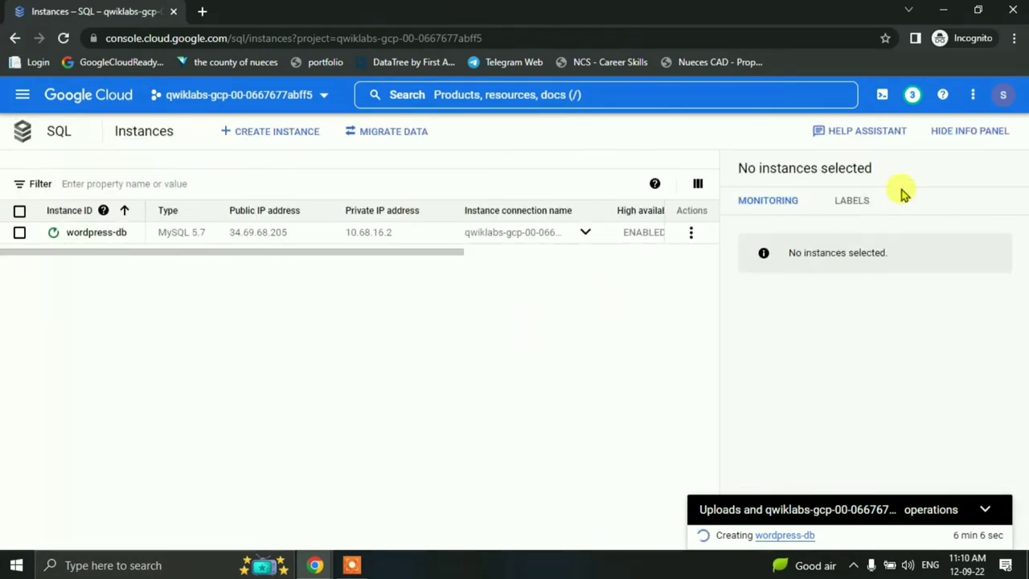
left_click(949, 131)
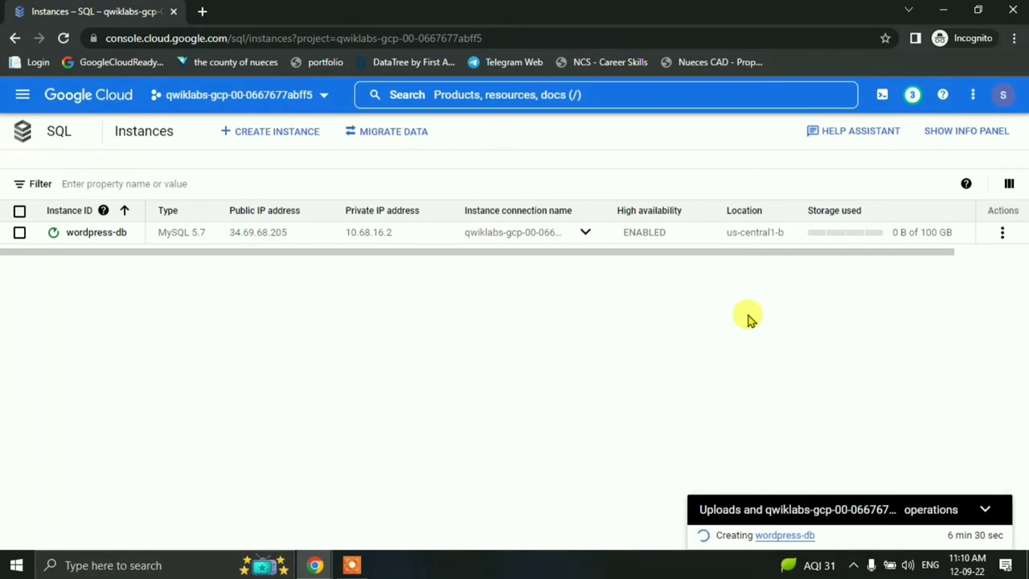
left_click(589, 239)
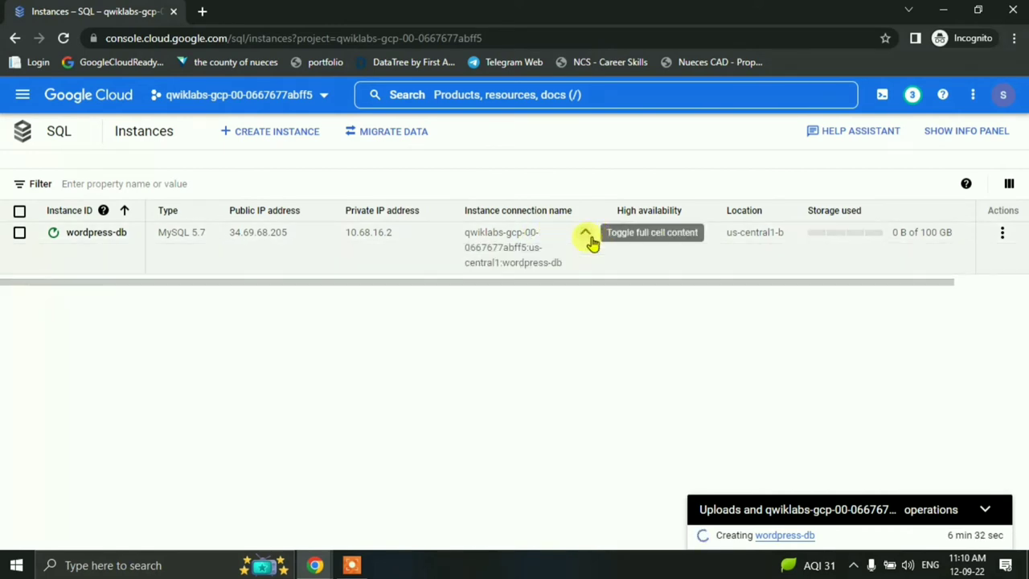
left_click(589, 239)
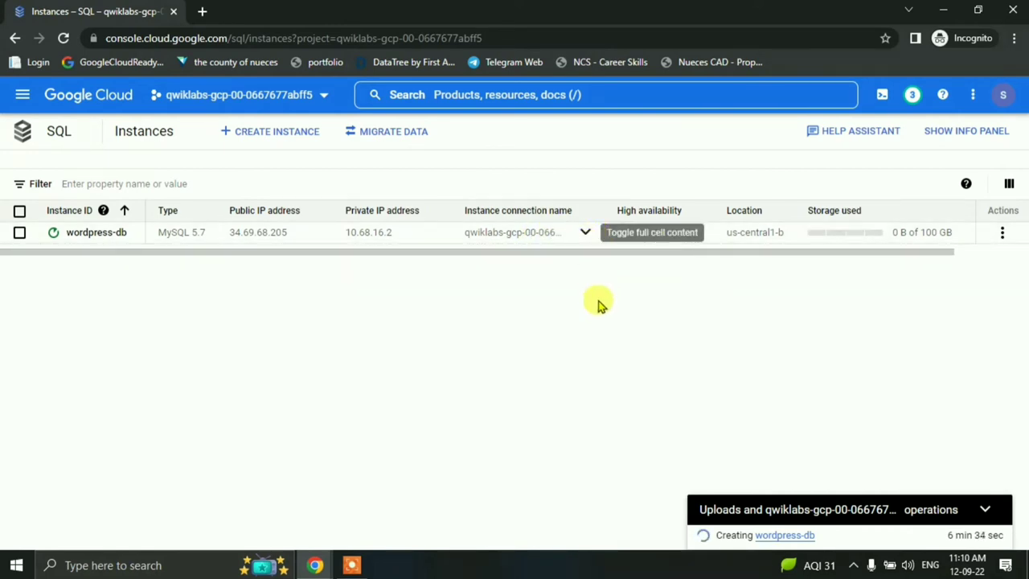
Step: Reopen the wordpress-db overview and look through the metrics available for its chart
left_click(83, 233)
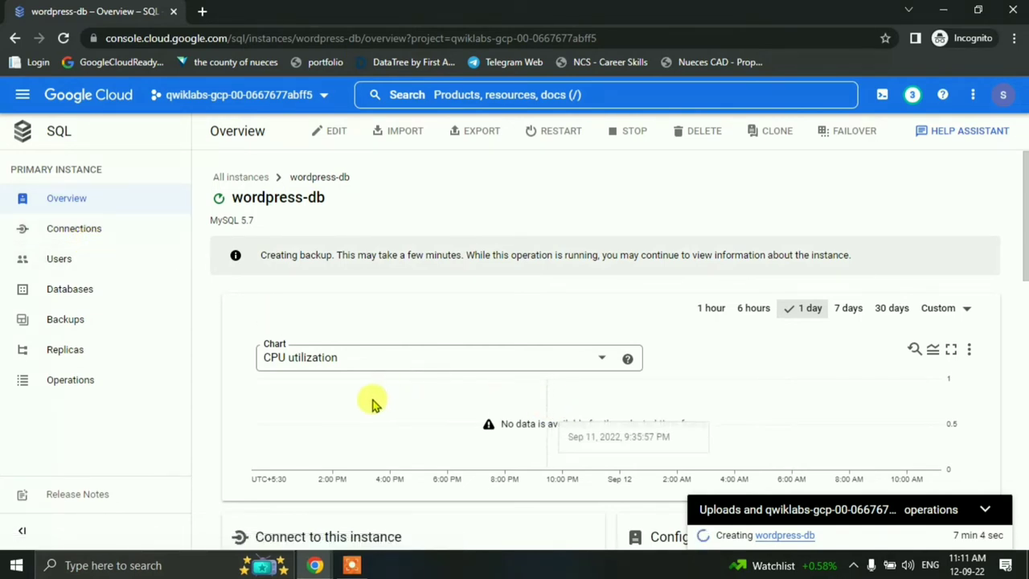
scroll(602, 333, "down", 1)
left_click(601, 291)
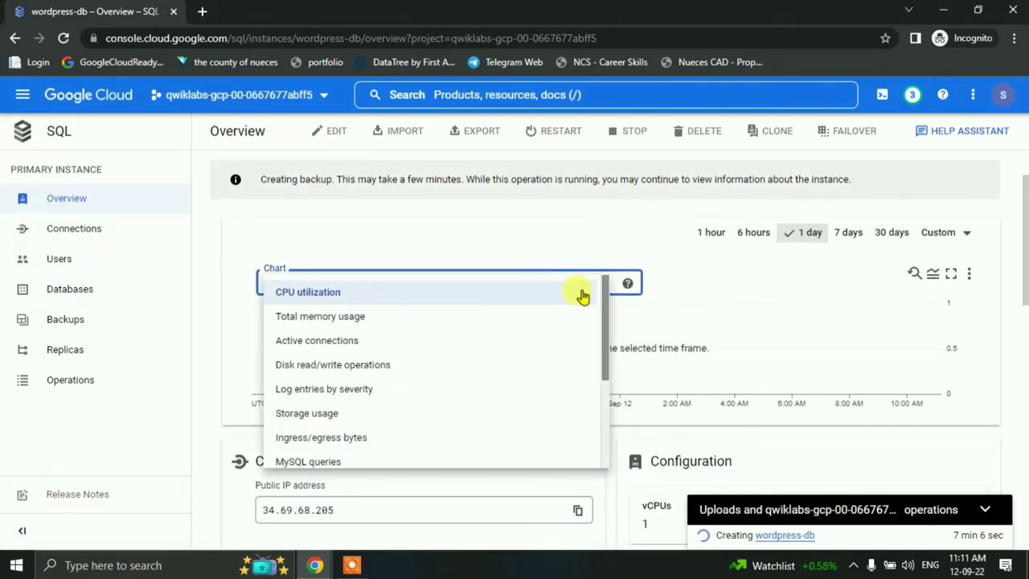
scroll(426, 388, "down", 2)
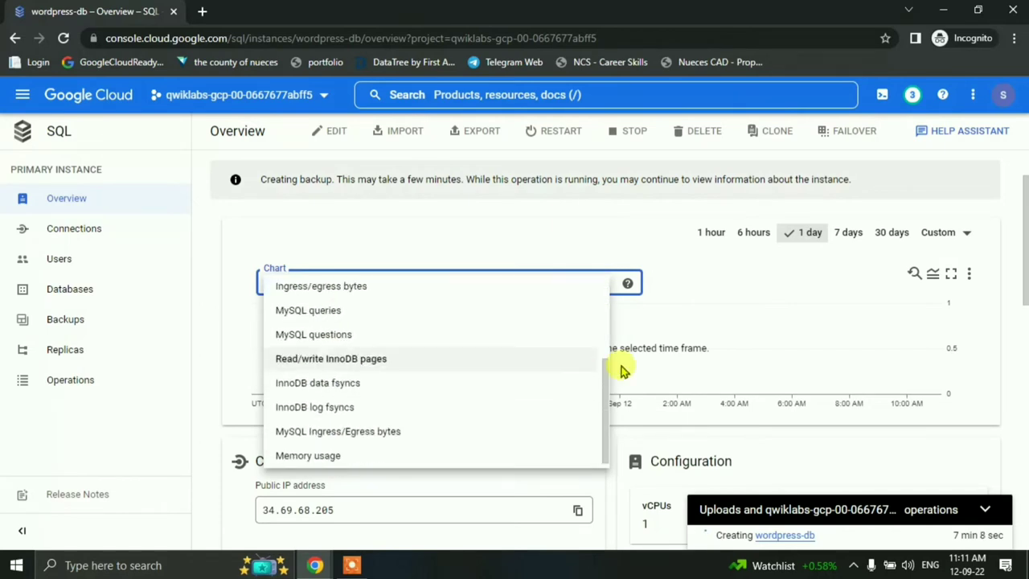
left_click(763, 329)
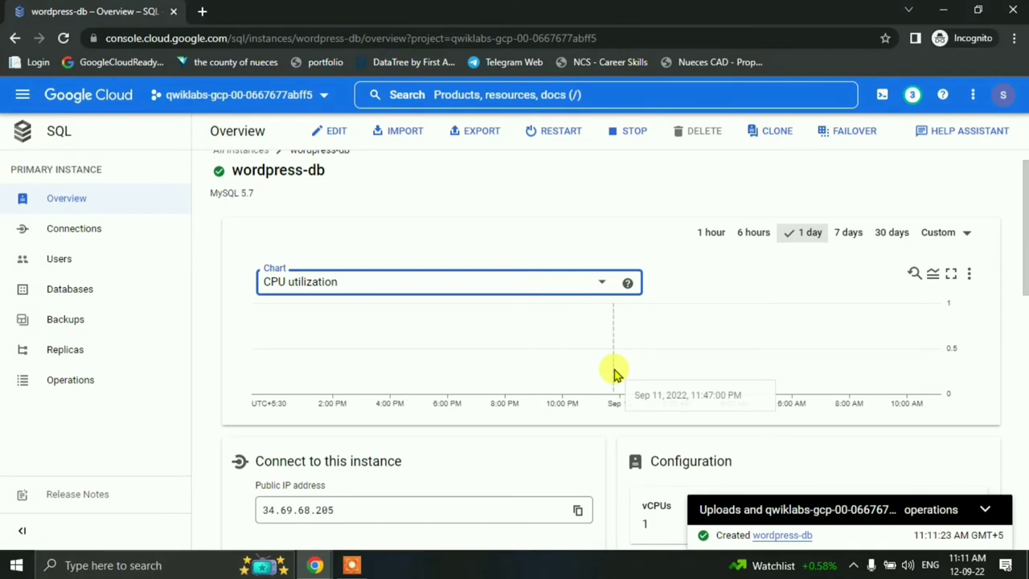
Step: Switch to the lab page and read the Task 2 introduction on configuring a proxy on a virtual machine
left_click(316, 563)
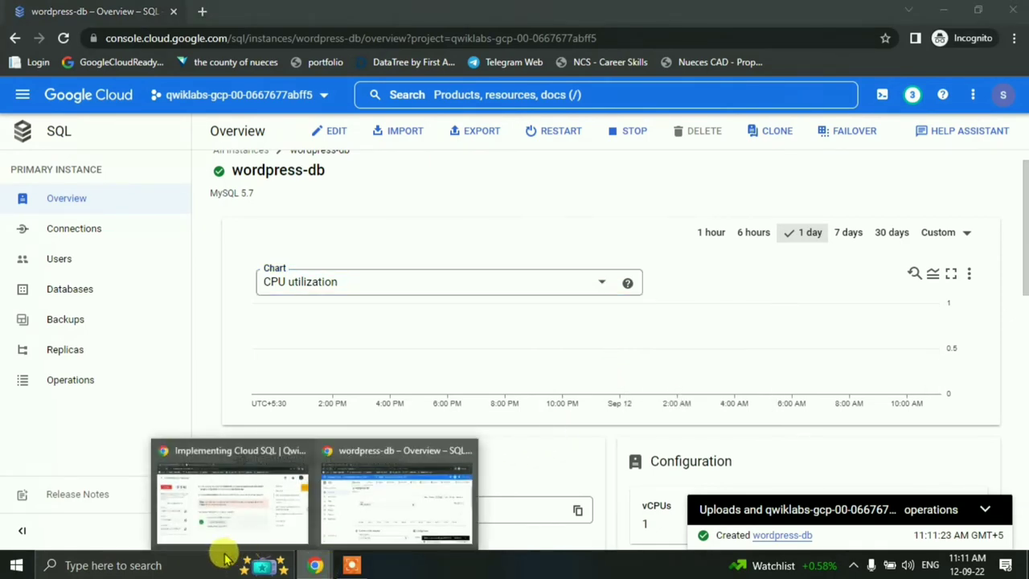
left_click(276, 523)
scroll(378, 386, "down", 5)
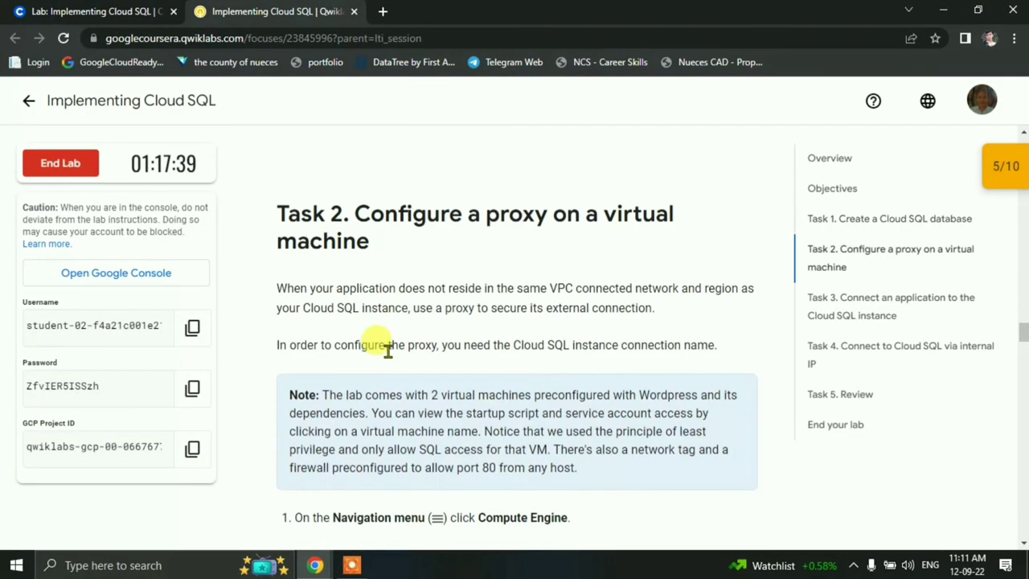
scroll(482, 330, "down", 4)
Step: Go to the Compute Engine VM instances page in the Cloud console and collapse the operations notification
key("alt+Tab")
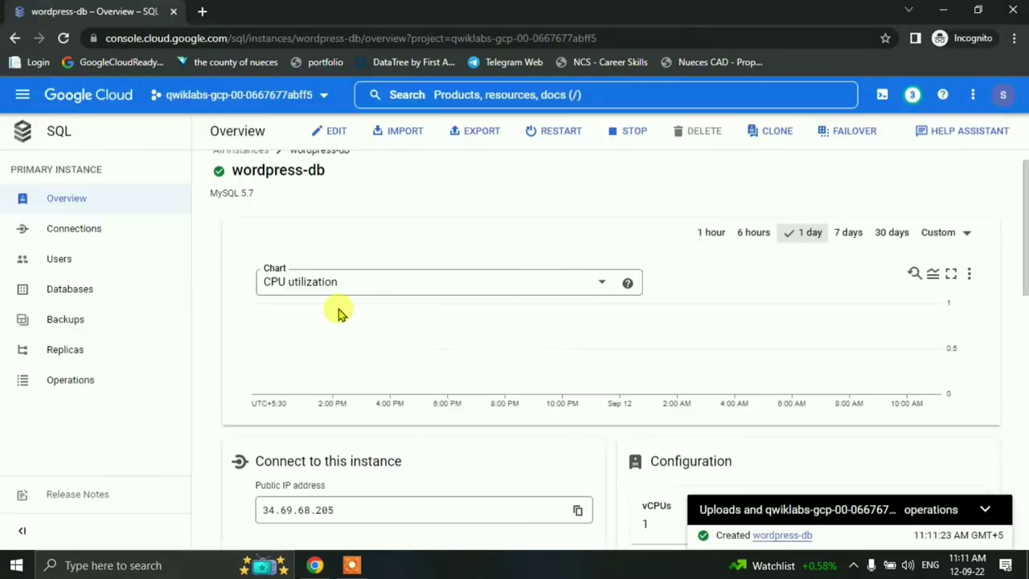
left_click(23, 95)
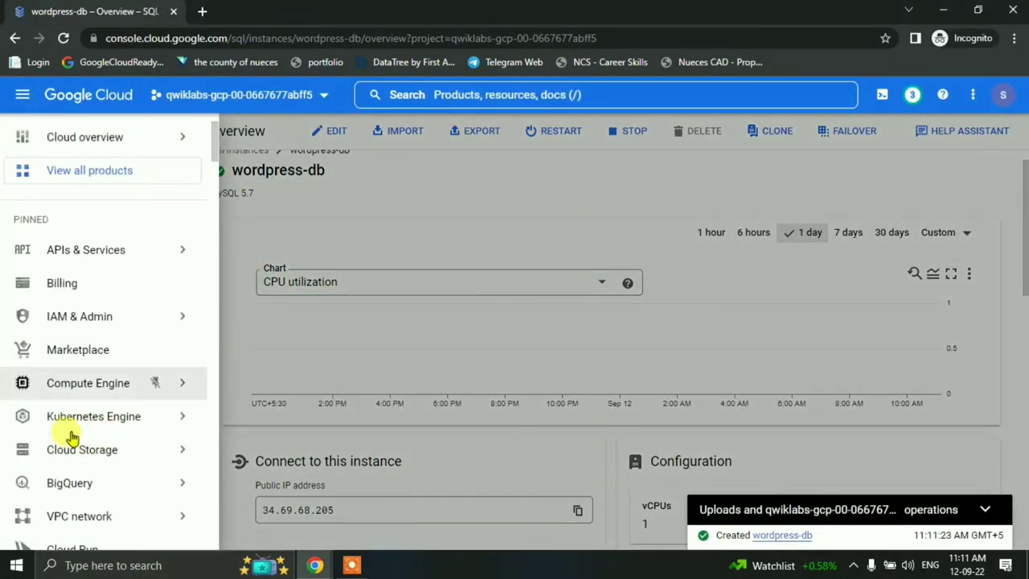
left_click(76, 383)
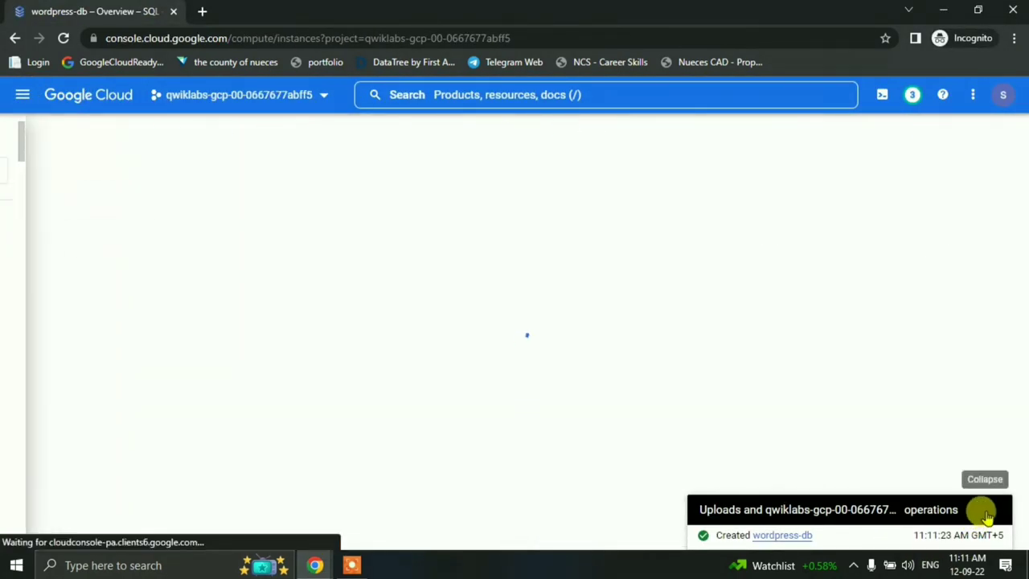
left_click(986, 513)
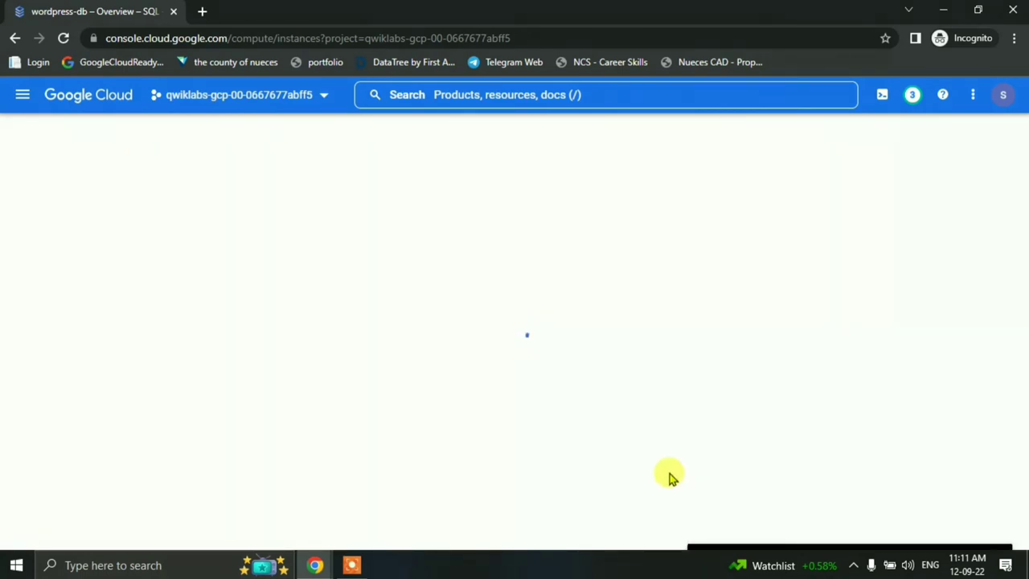
Step: Compare the first Task 2 steps in the lab with the VM instances list to identify the machine to connect to
key("alt+Tab")
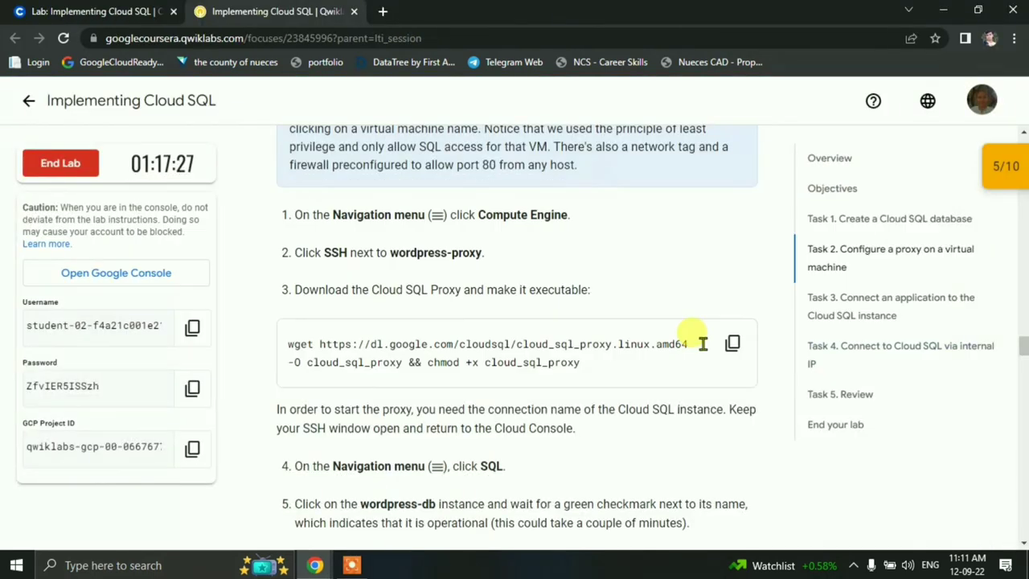
scroll(692, 362, "down", 2)
scroll(685, 375, "up", 3)
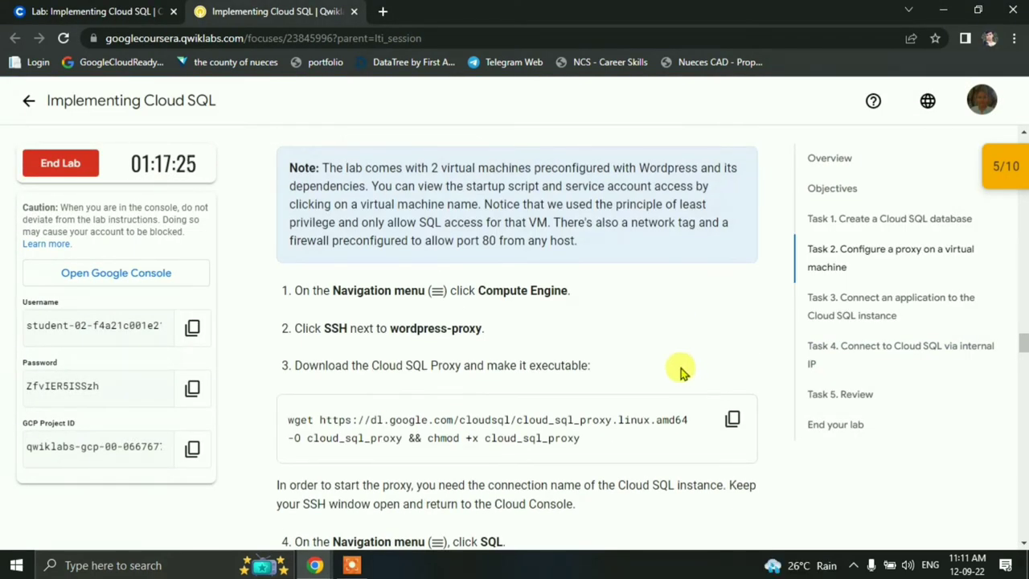
key("alt+Tab")
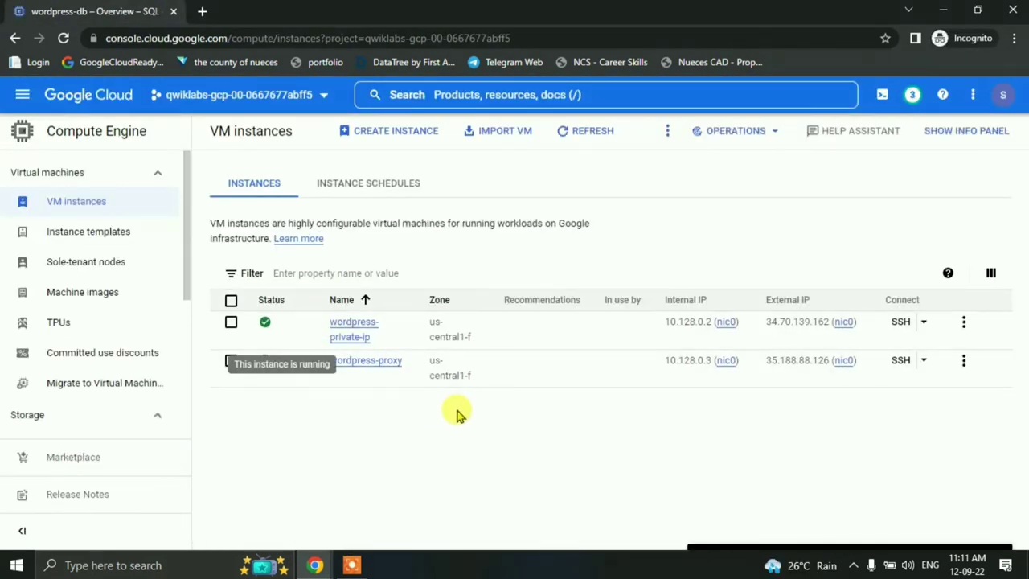
key("alt+Tab")
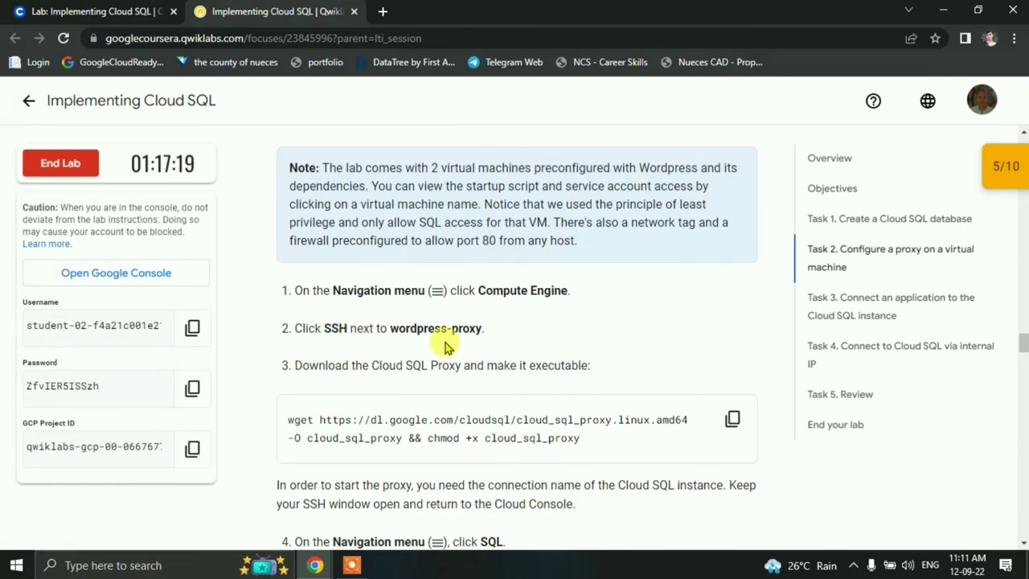
Step: Close the tutorial panel on the VM instances page and open an SSH session to wordpress-proxy
key("alt+Tab")
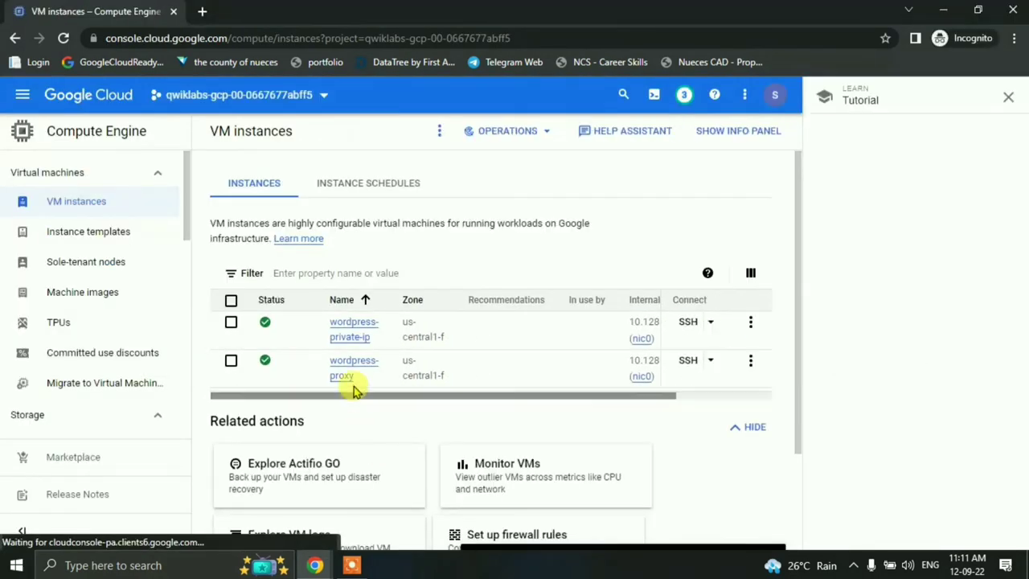
left_click(1009, 97)
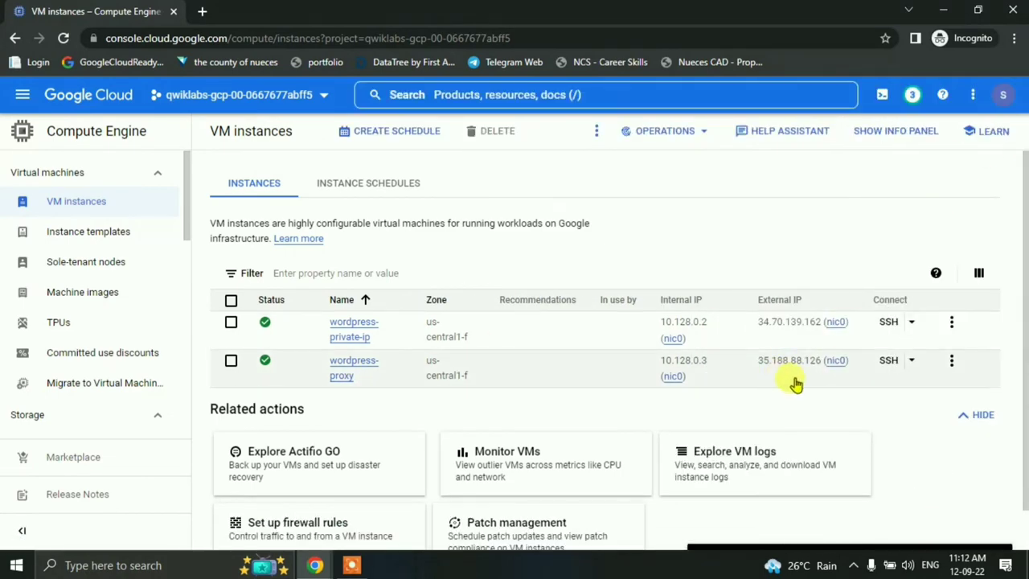
left_click(895, 362)
Step: Switch to the lab page and copy the wget command that downloads the Cloud SQL Proxy and makes cloud_sql_proxy executable
key("alt+Tab")
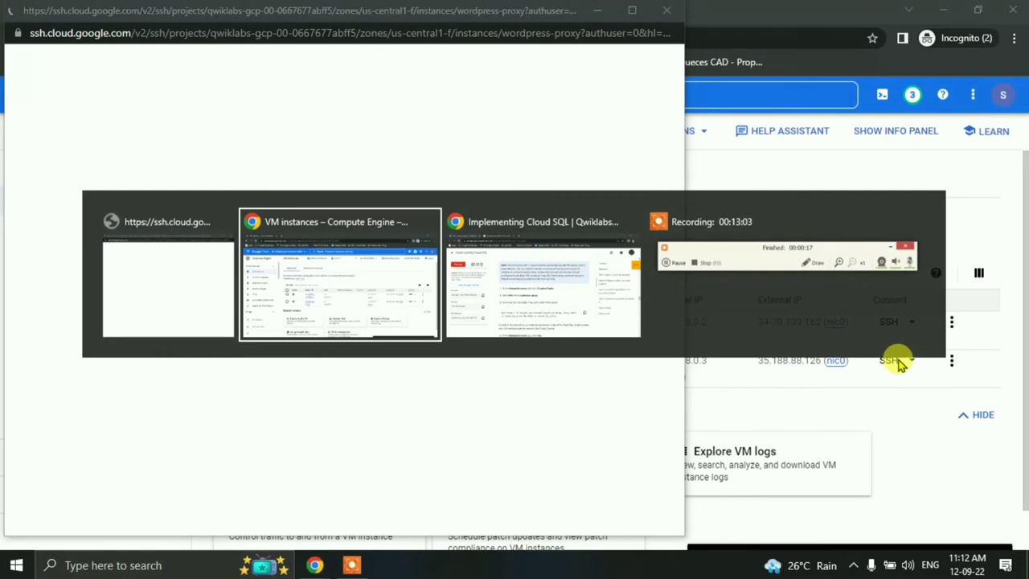
key("alt+Tab")
key("alt+Tab")
left_click(731, 402)
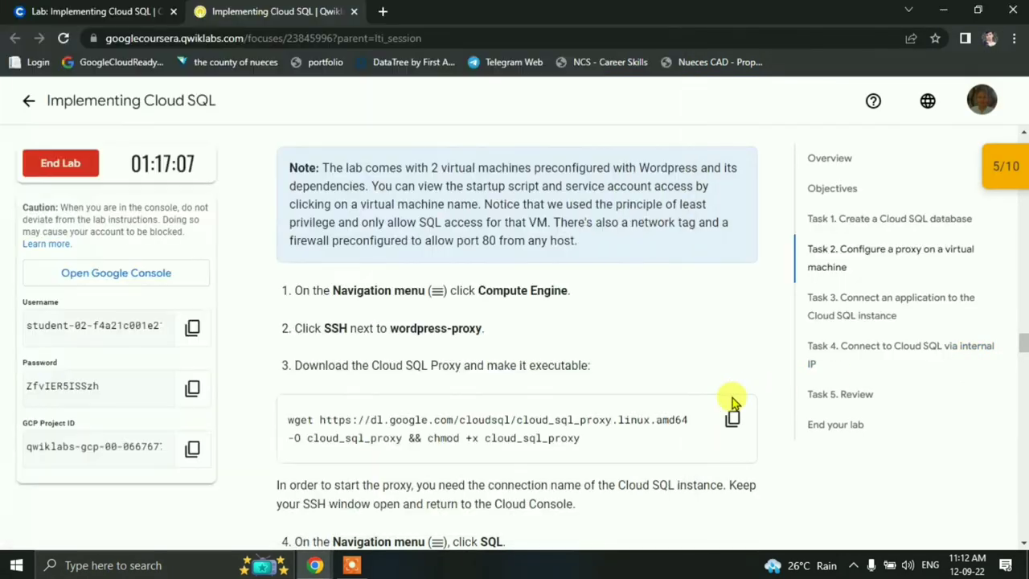
left_click(733, 419)
scroll(728, 321, "down", 1)
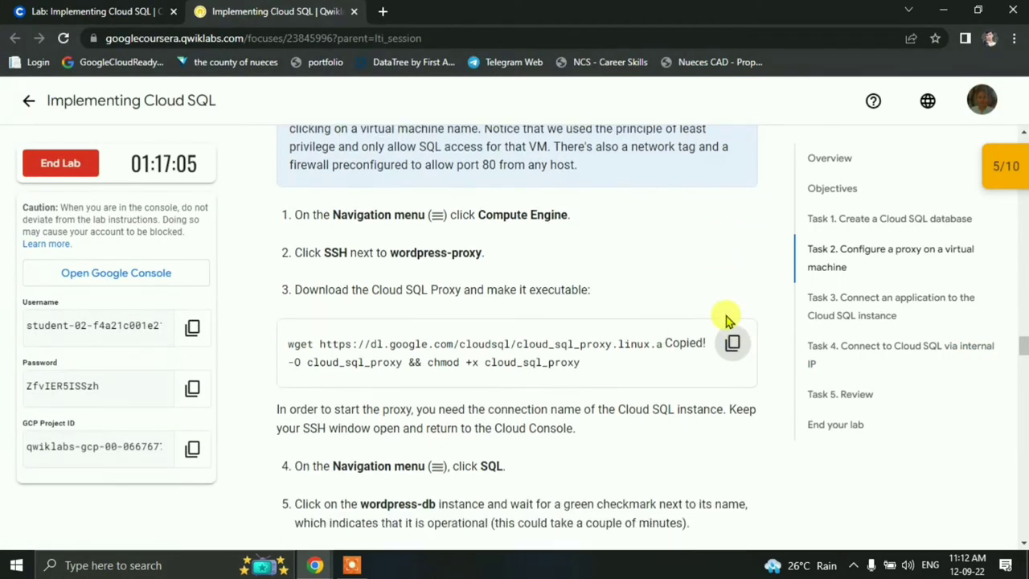
Step: Switch to the wordpress-proxy SSH session and run the copied wget command to download cloud_sql_proxy and make it executable
scroll(728, 318, "down", 1)
key("alt+Tab")
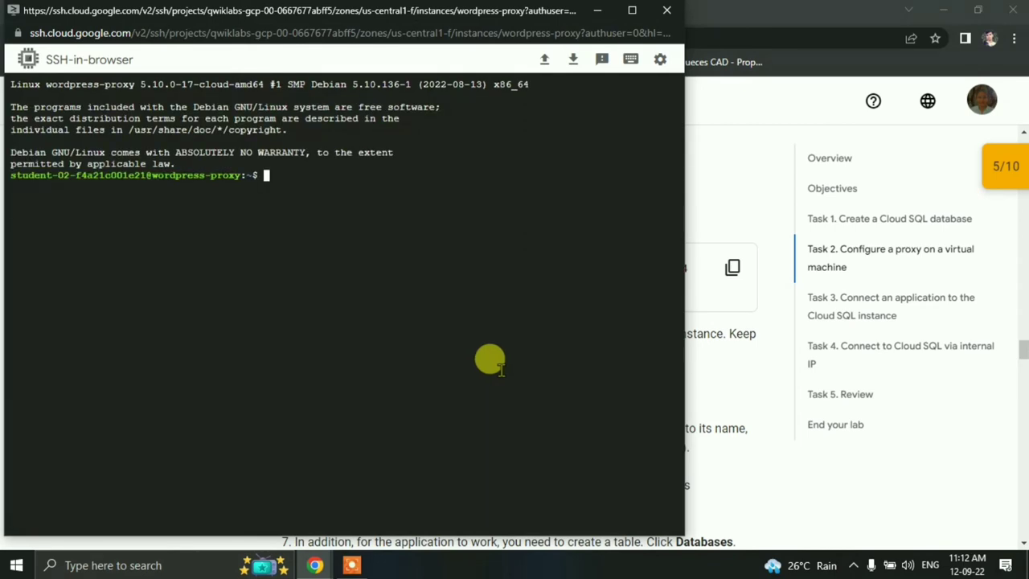
key("ctrl+v")
key("Return")
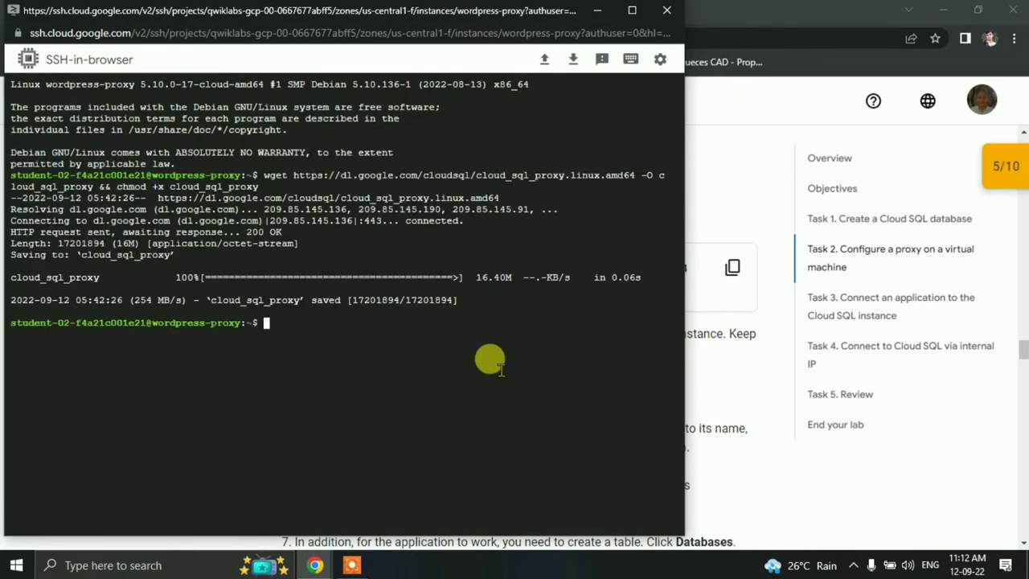
Step: Check the next lab instruction and go to the SQL instances page in the Cloud console
key("alt+Tab")
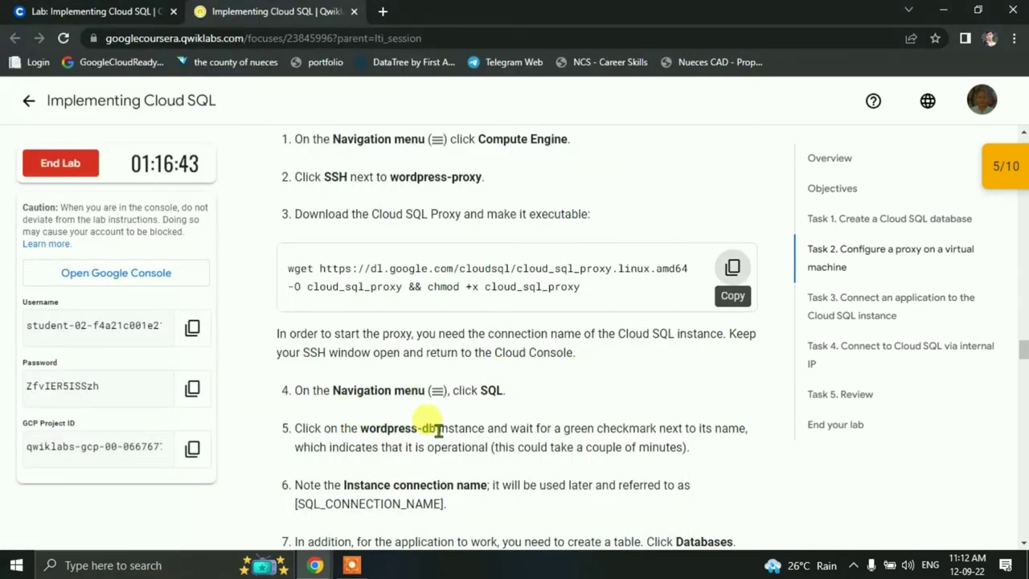
key("alt+Tab")
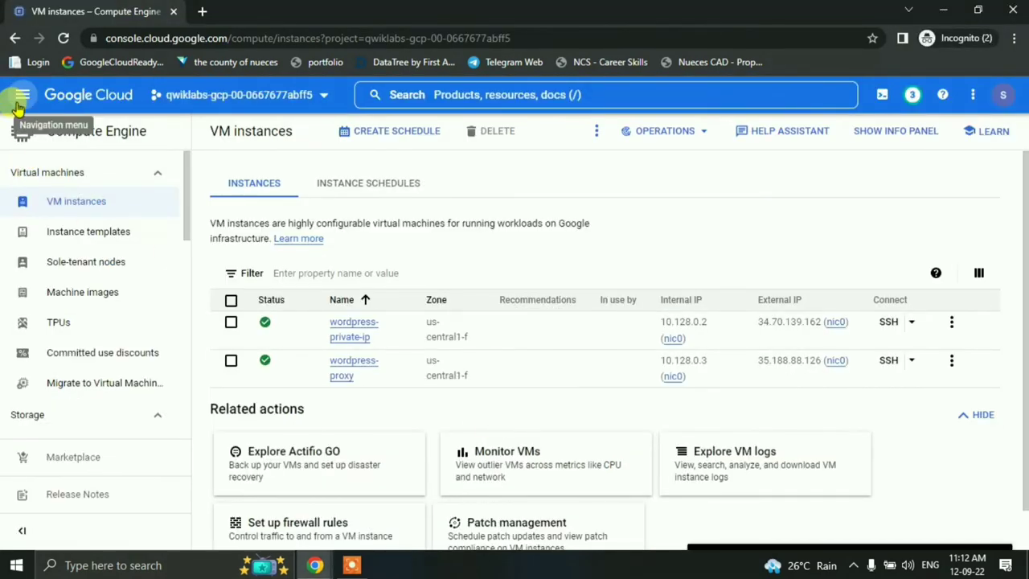
left_click(21, 95)
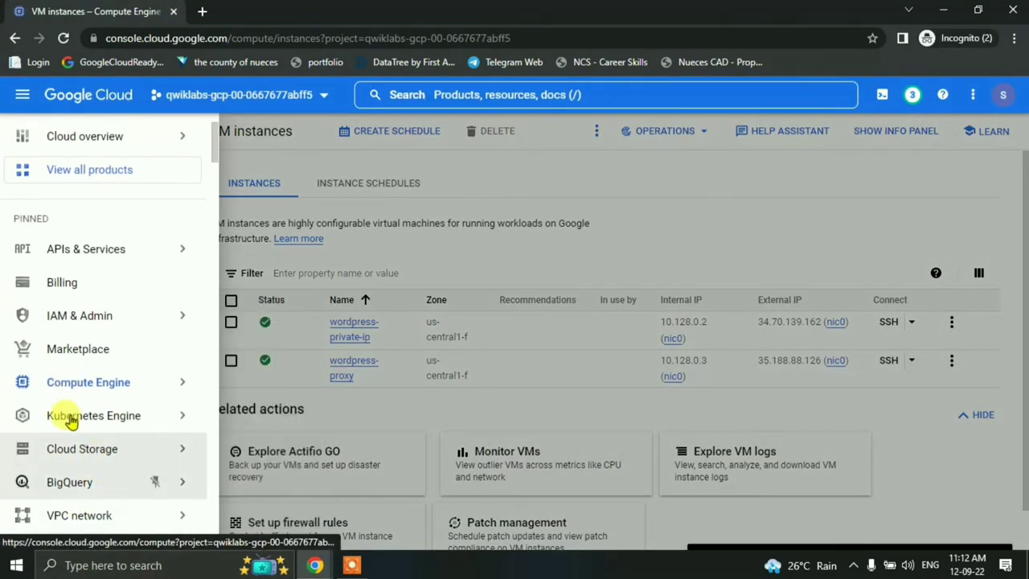
scroll(108, 413, "down", 3)
mouse_move(73, 422)
left_click(49, 354)
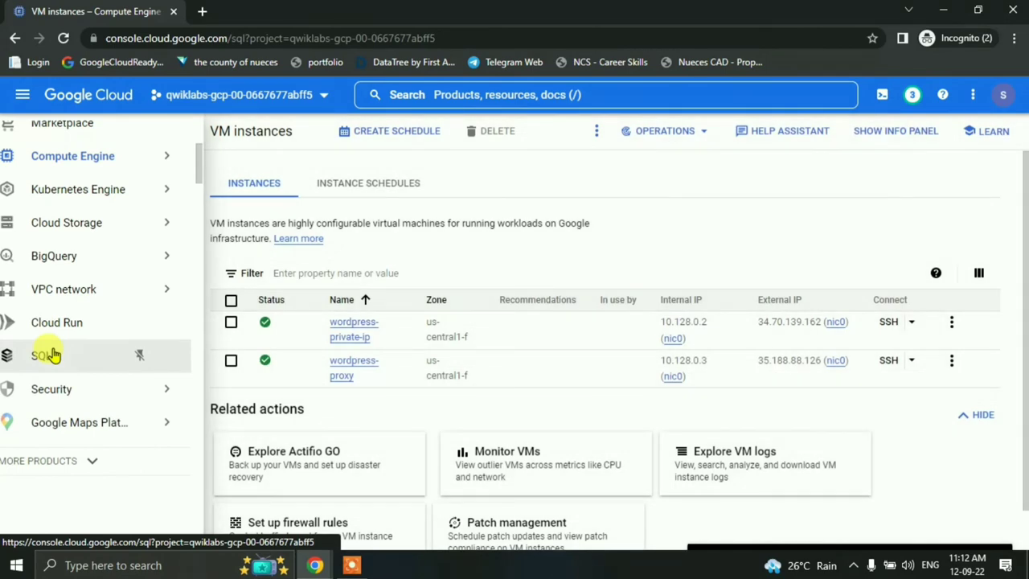
Step: Read lab steps 4 to 8 of Task 2, return to the Cloud console and open the wordpress-db instance
key("alt+Tab")
scroll(557, 353, "down", 1)
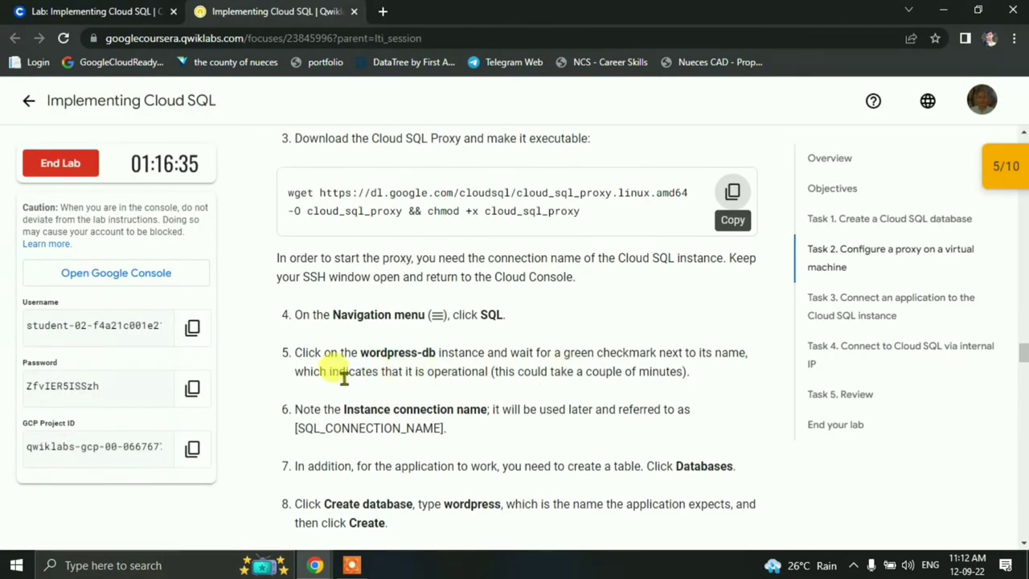
scroll(523, 402, "down", 1)
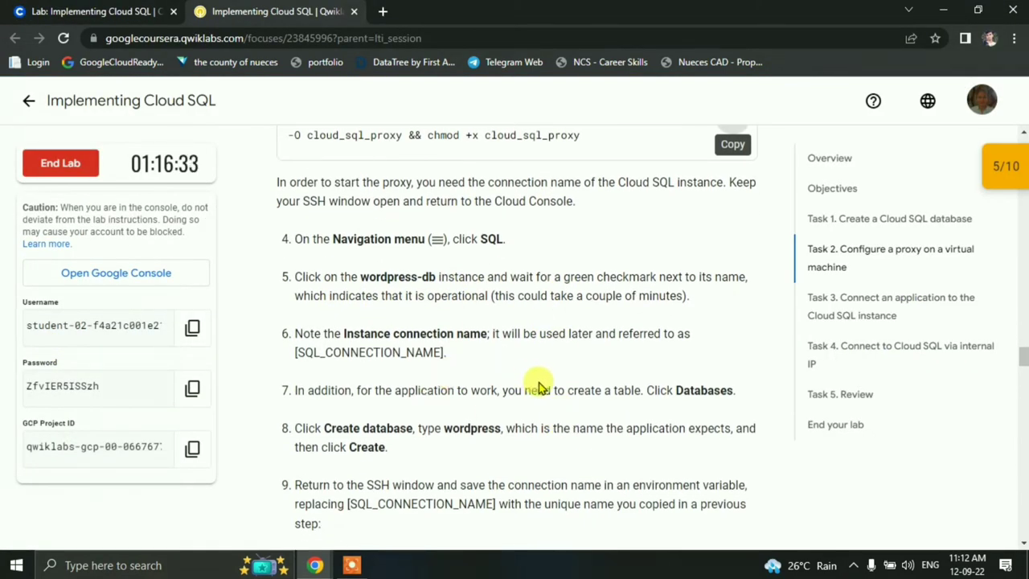
key("alt+Tab")
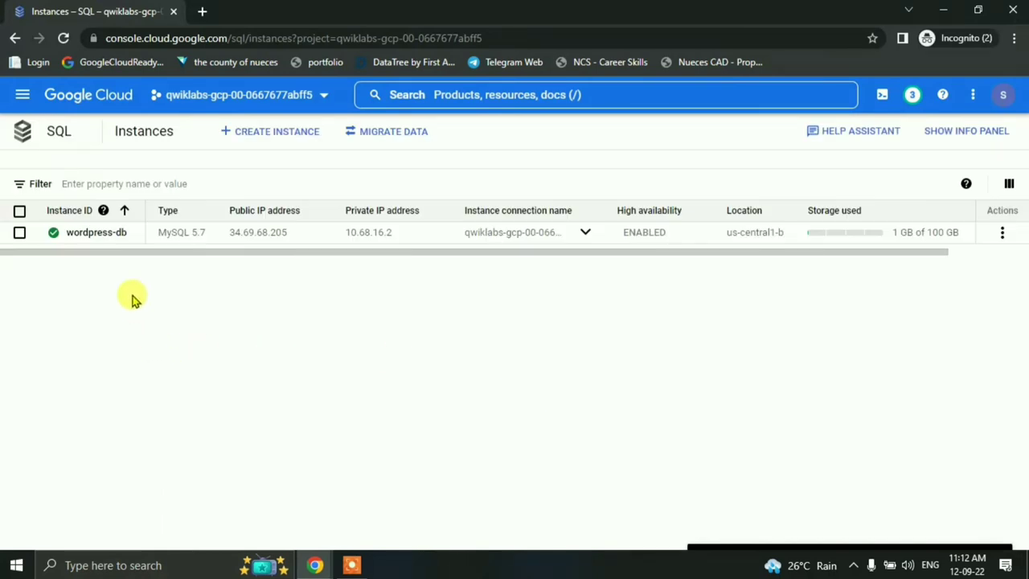
Step: Review the lab's connection name instructions and copy the Connection name from the wordpress-db overview page
key("alt+Tab")
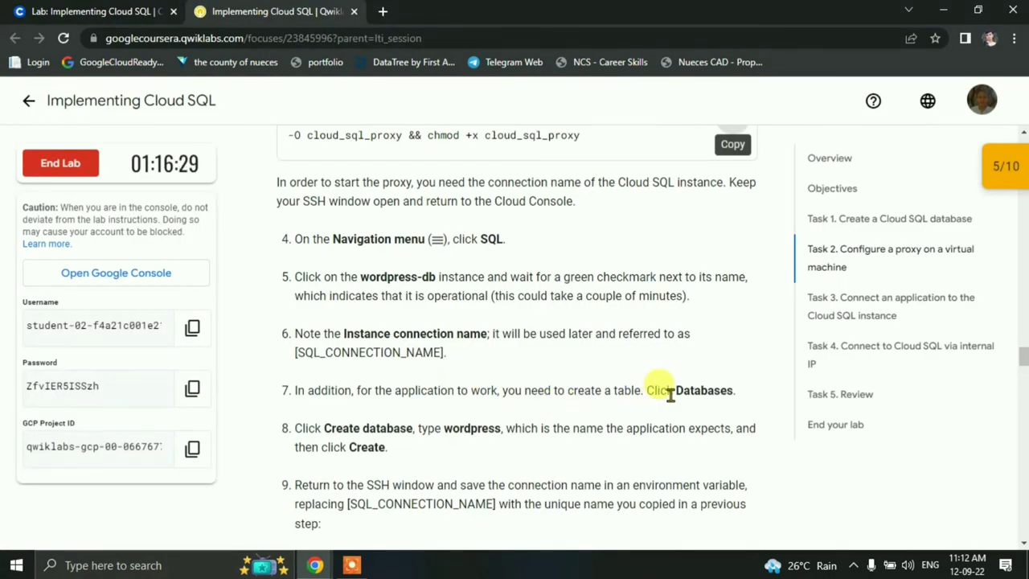
scroll(563, 394, "down", 1)
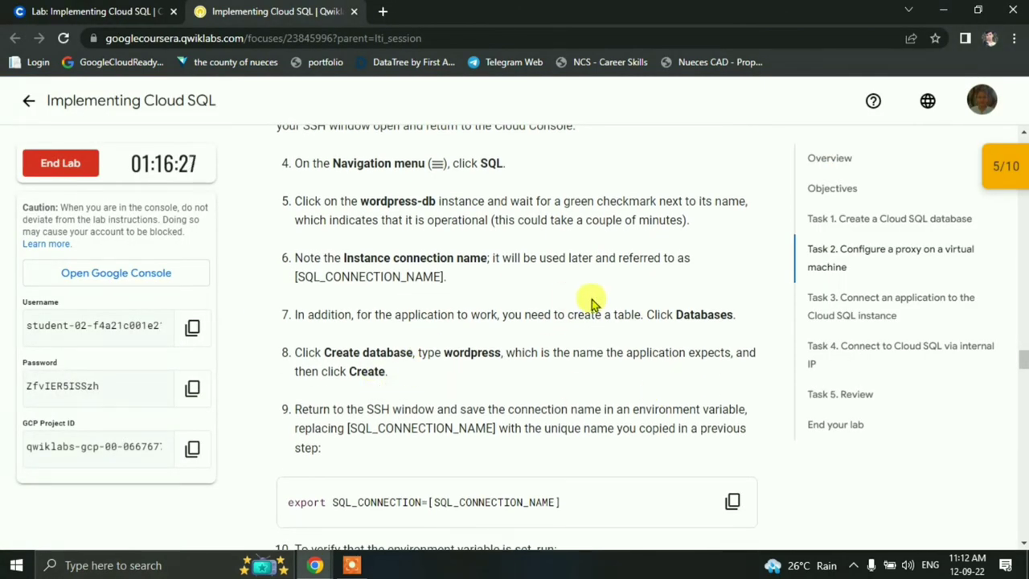
key("alt+Tab")
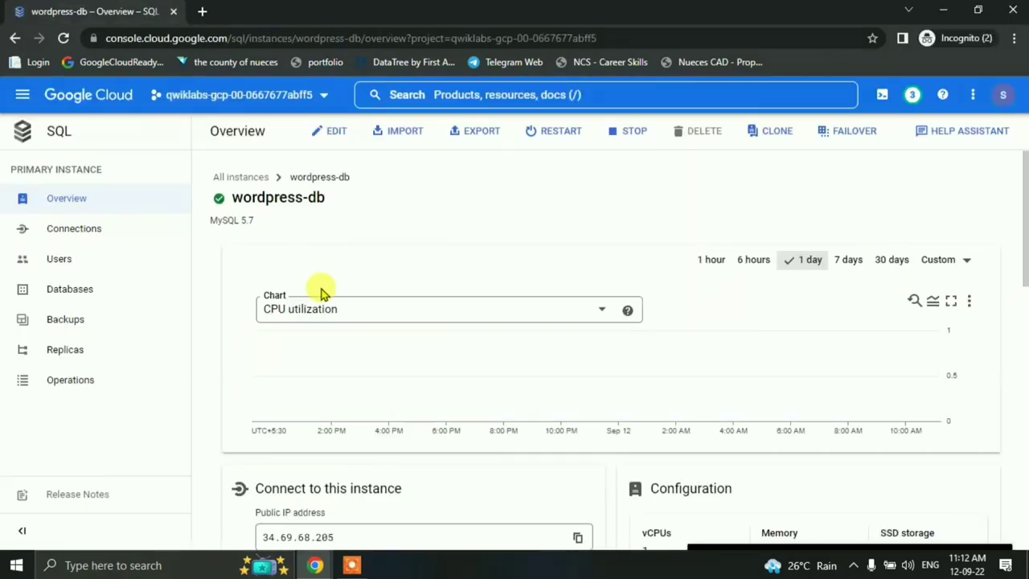
scroll(459, 397, "down", 2)
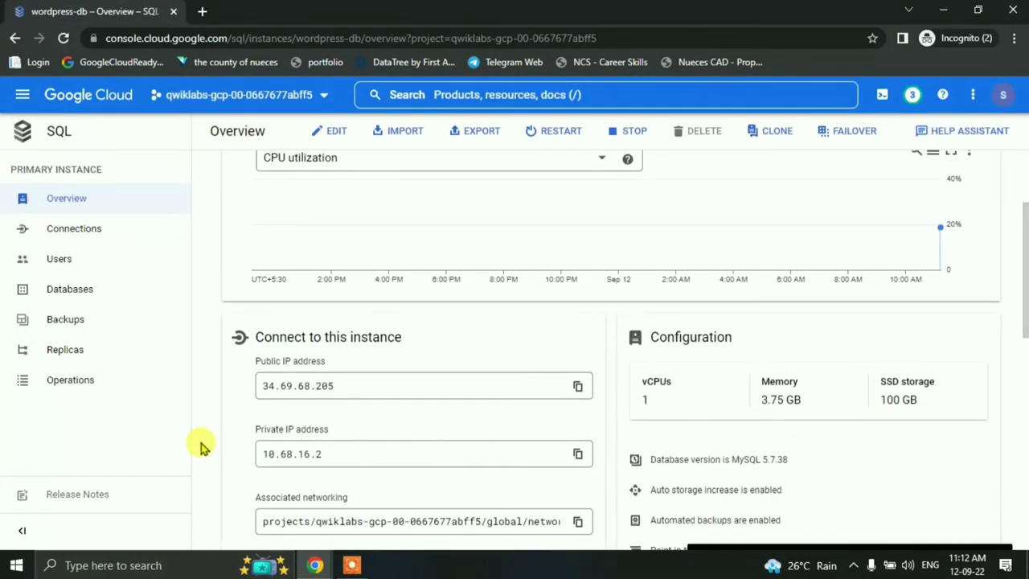
scroll(203, 441, "down", 2)
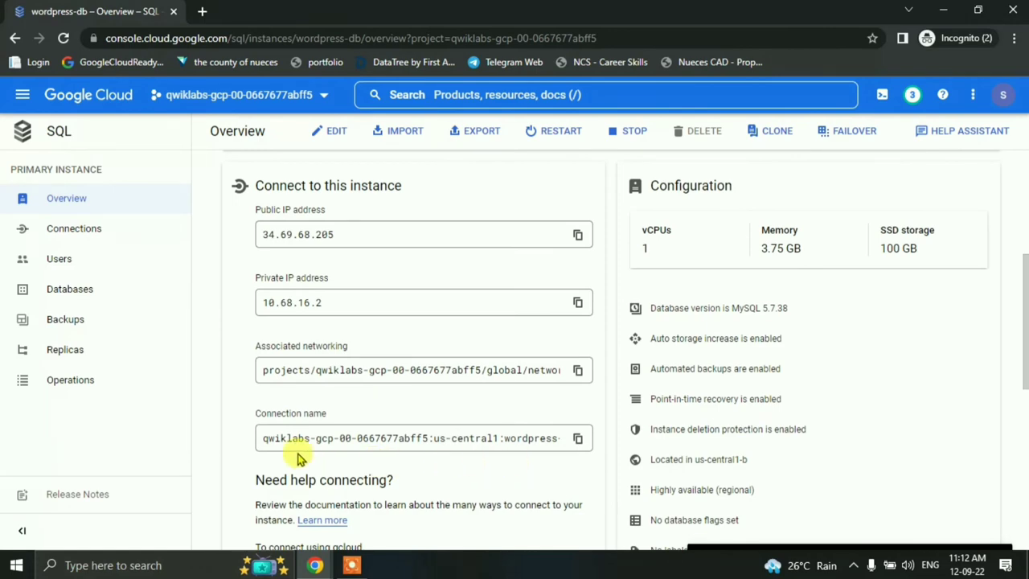
left_click(577, 441)
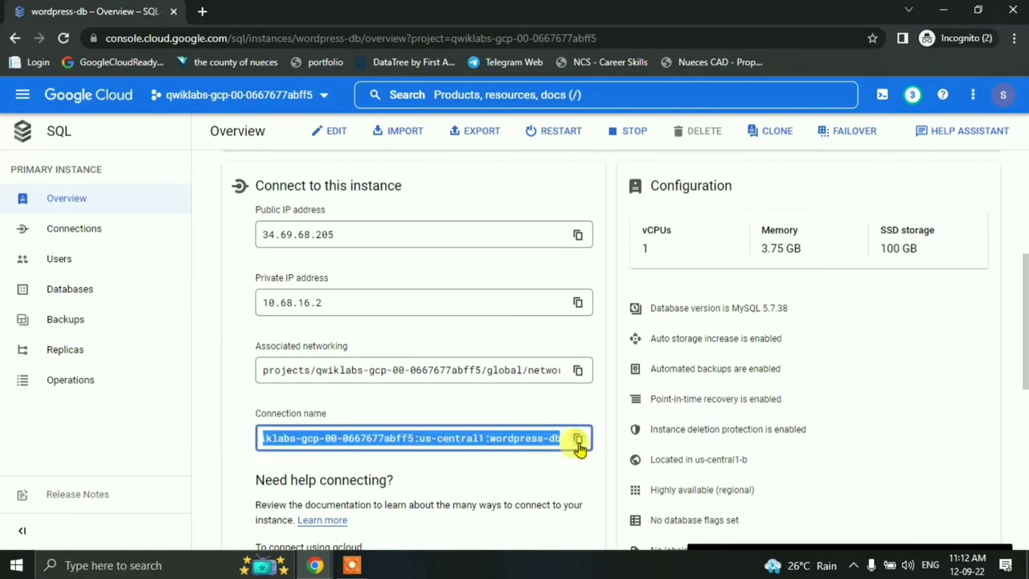
Step: Paste the copied connection name into the address bar of a new incognito tab to keep it, and switch back towards the lab page
left_click(211, 12)
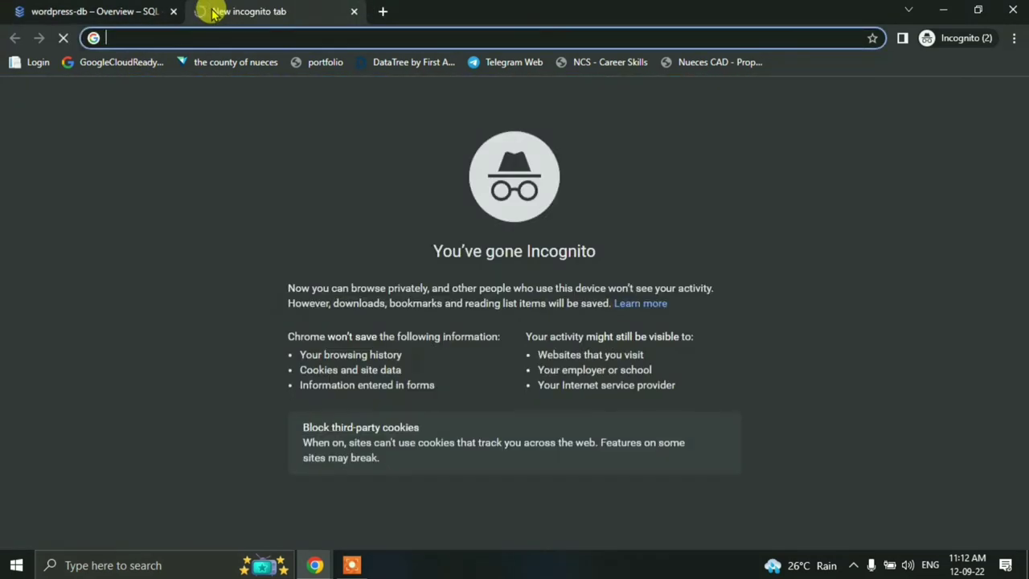
key("ctrl+v")
left_click(17, 10)
key("alt+Tab")
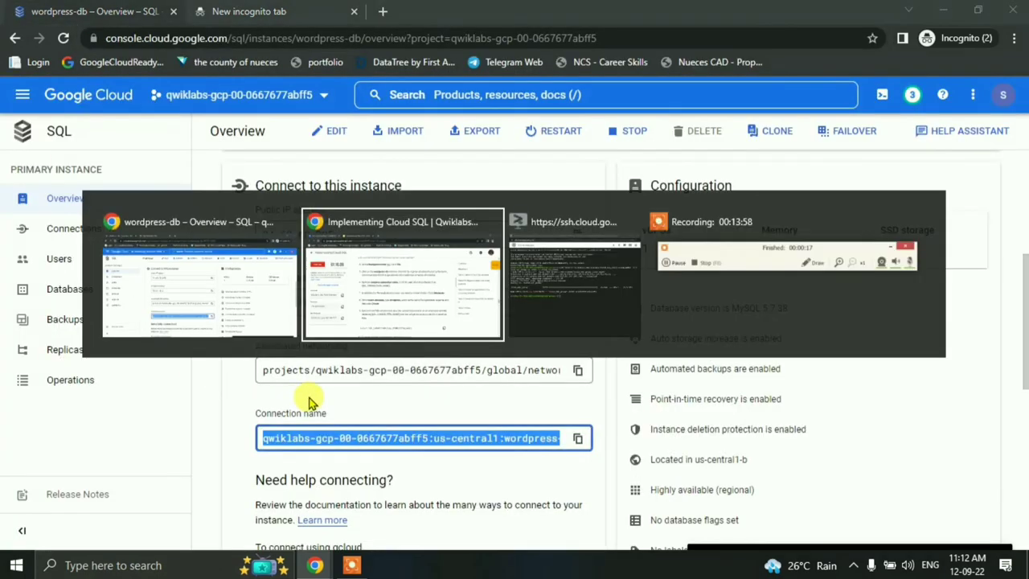